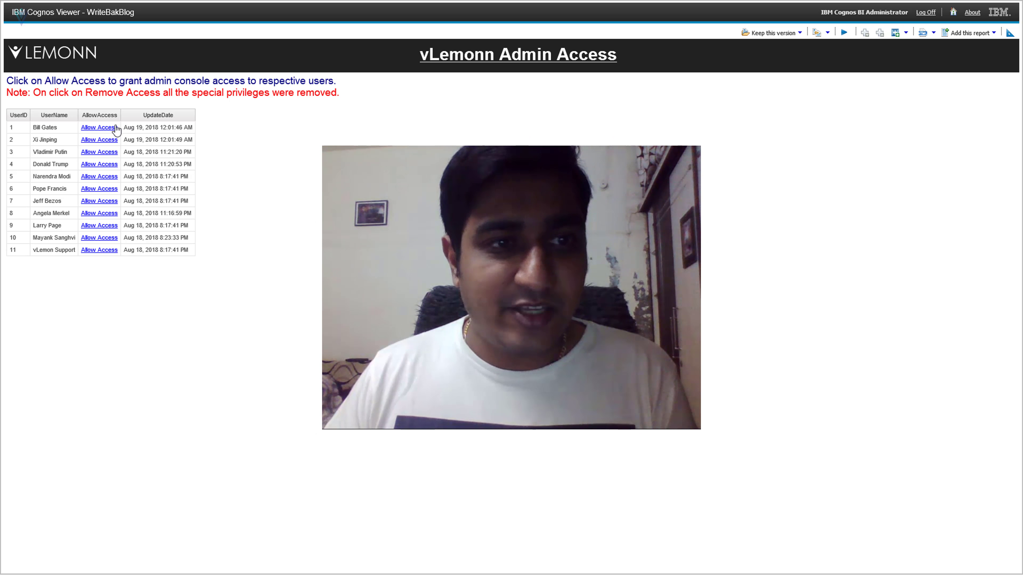
# Allow admin console access for the first user in the vLemonn Admin Access list
pyautogui.click(99, 127)
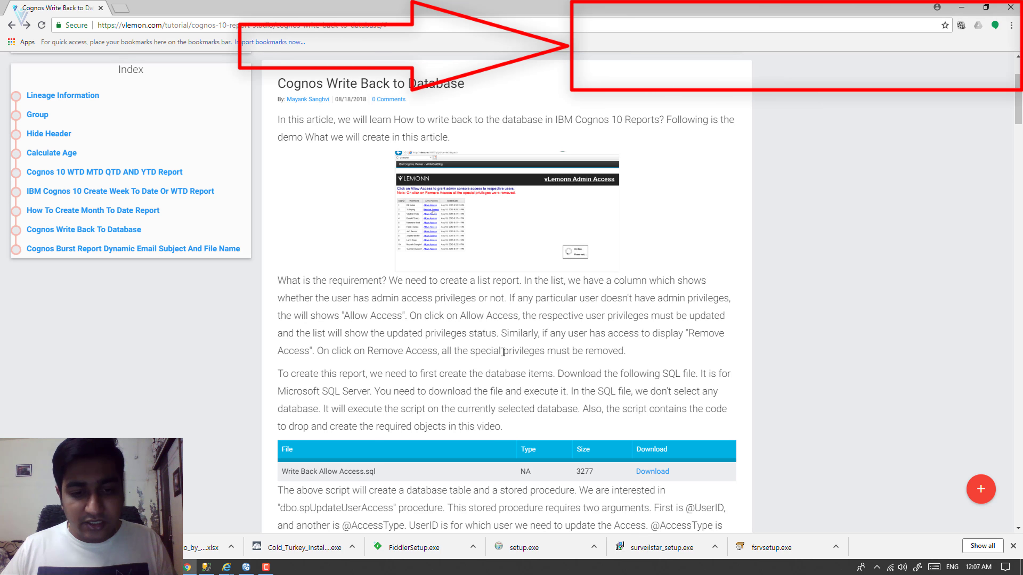
# Read the article's section on the Write Back Allow Access.sql file, and switch to SQL Server Management Studio
pyautogui.scroll(-4, 499, 352)
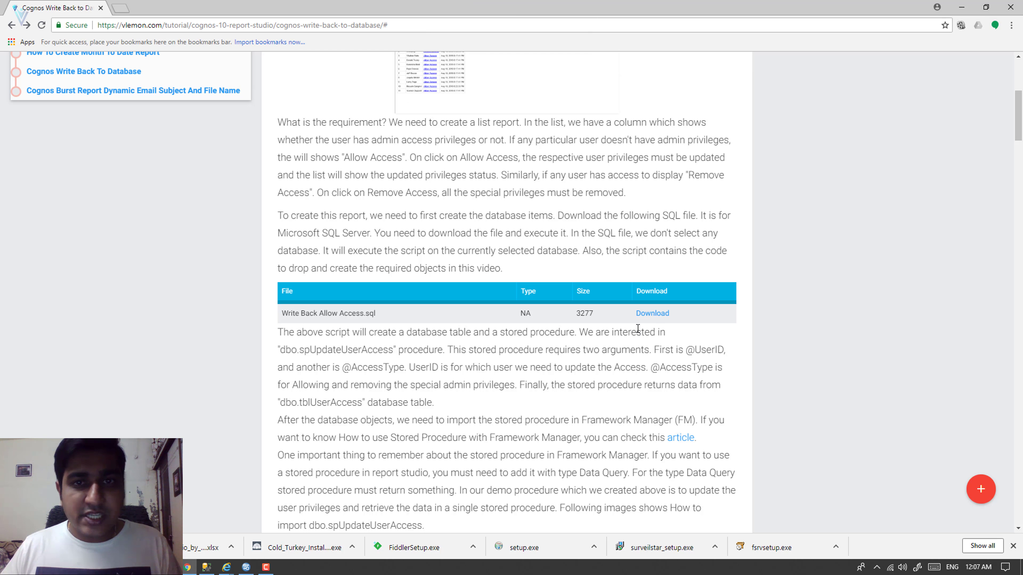
pyautogui.hotkey('alt', 'Tab')
pyautogui.hotkey('alt', 'Tab')
pyautogui.hotkey('alt', 'Tab')
pyautogui.hotkey('alt', 'Tab')
pyautogui.hotkey('alt', 'Tab')
pyautogui.hotkey('alt', 'Tab')
pyautogui.hotkey('alt', 'Tab')
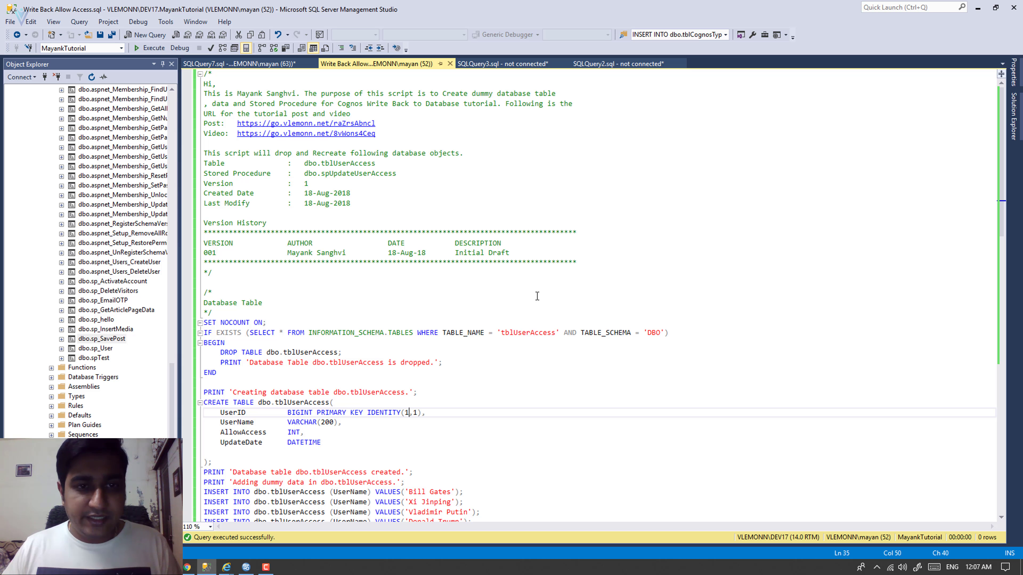
# Review the script's header comments, the dbo.tblUserAccess table creation and the dummy data inserts
pyautogui.click(423, 196)
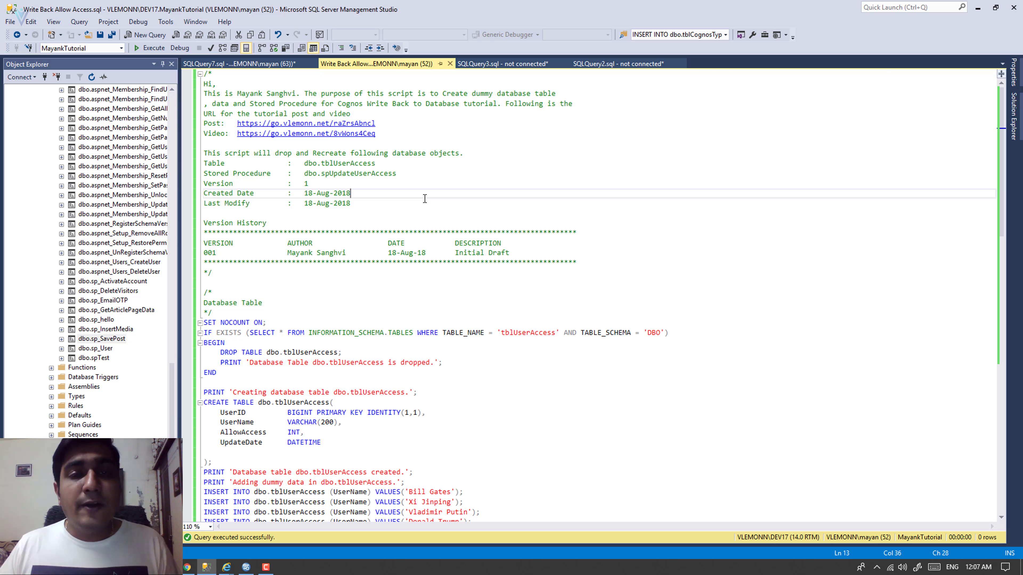
pyautogui.click(434, 232)
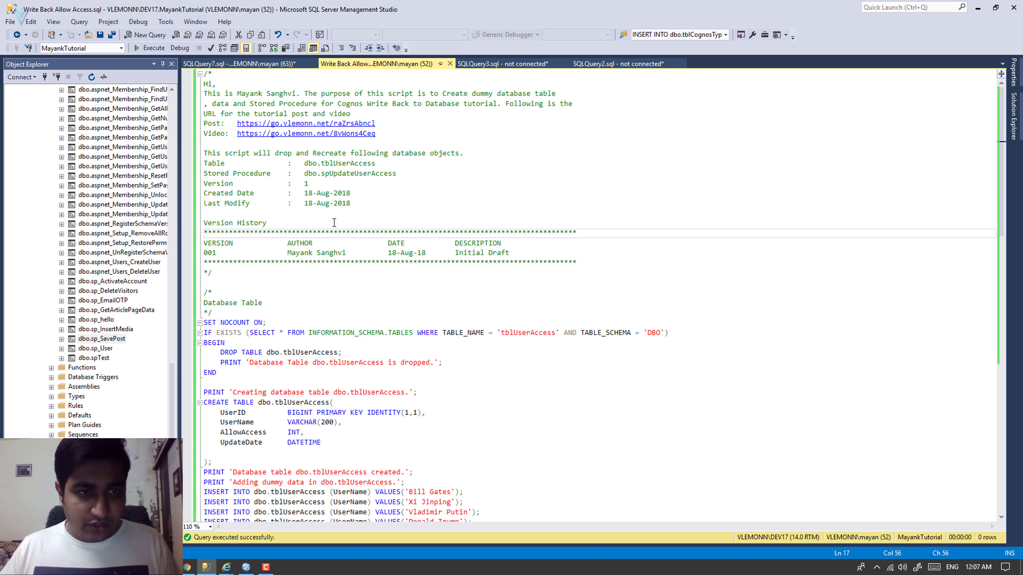
pyautogui.click(399, 191)
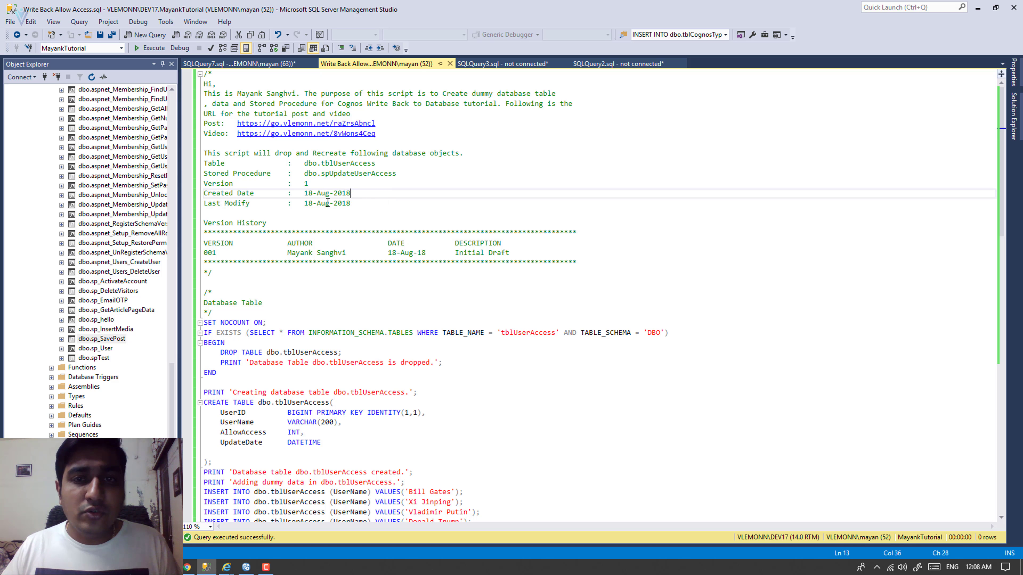
pyautogui.scroll(-5, 443, 197)
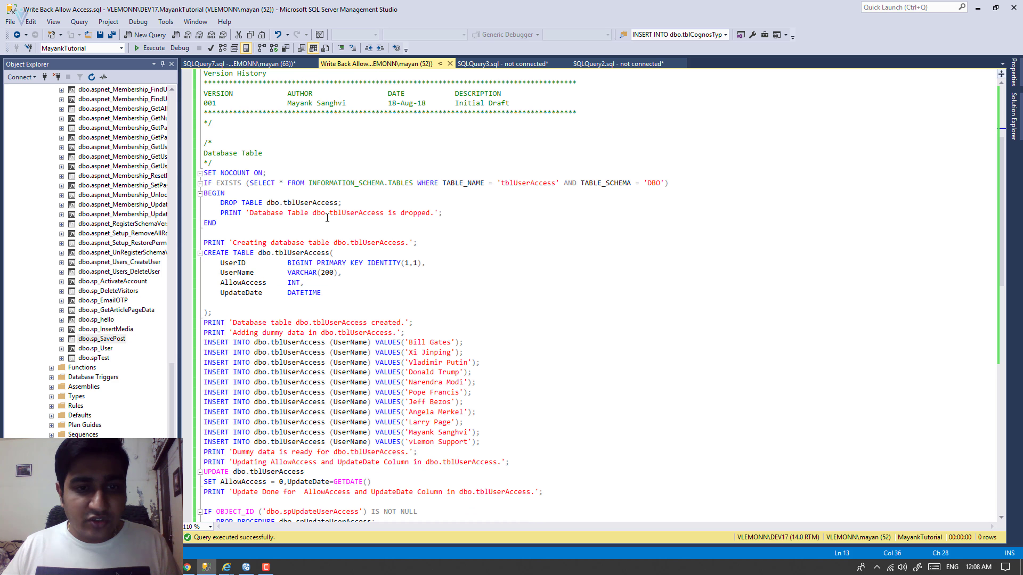
pyautogui.click(274, 220)
pyautogui.scroll(-2, 308, 232)
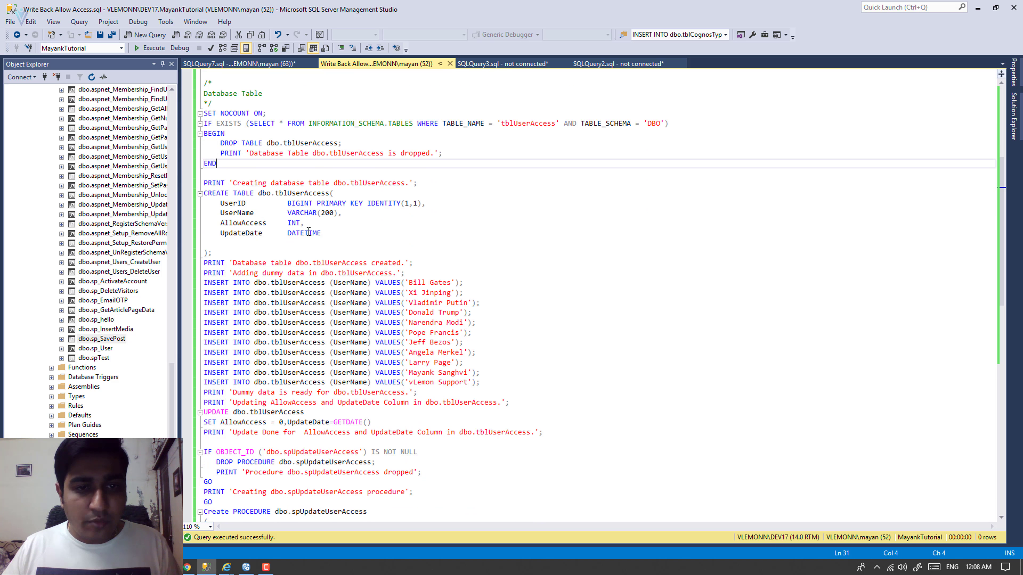
pyautogui.doubleClick(309, 191)
pyautogui.scroll(-3, 343, 257)
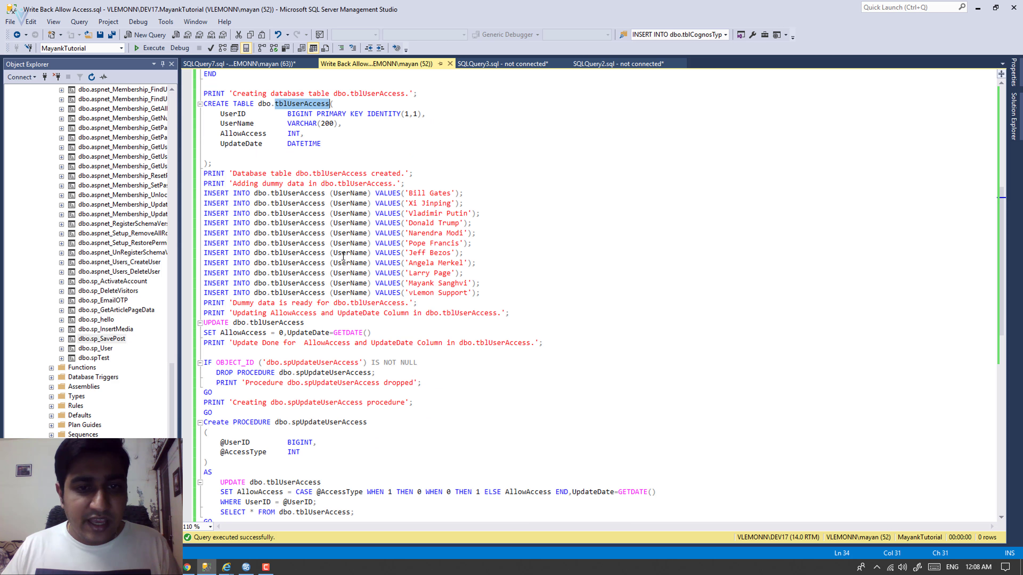
pyautogui.click(343, 256)
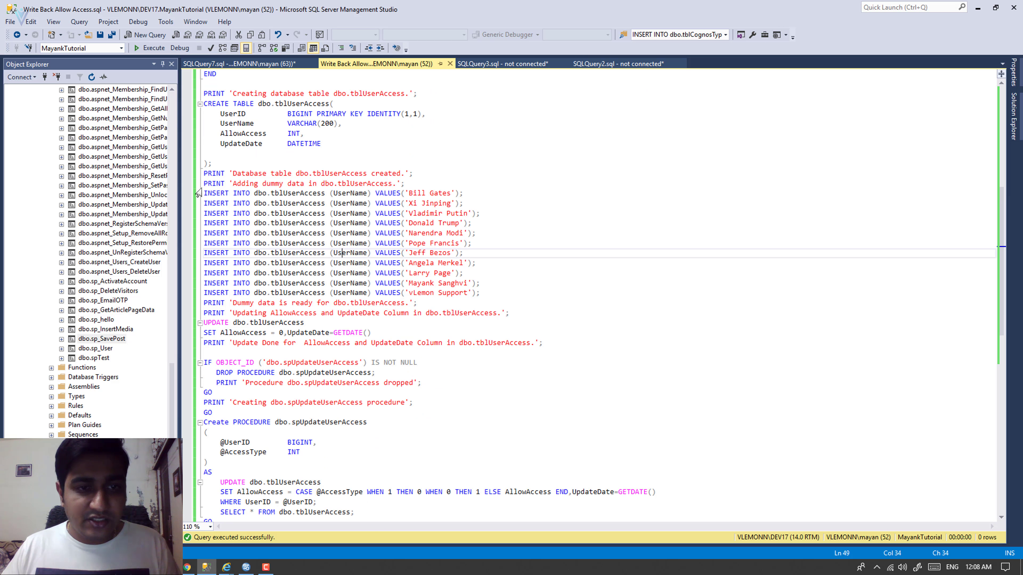
pyautogui.moveTo(205, 194); pyautogui.dragTo(506, 294)
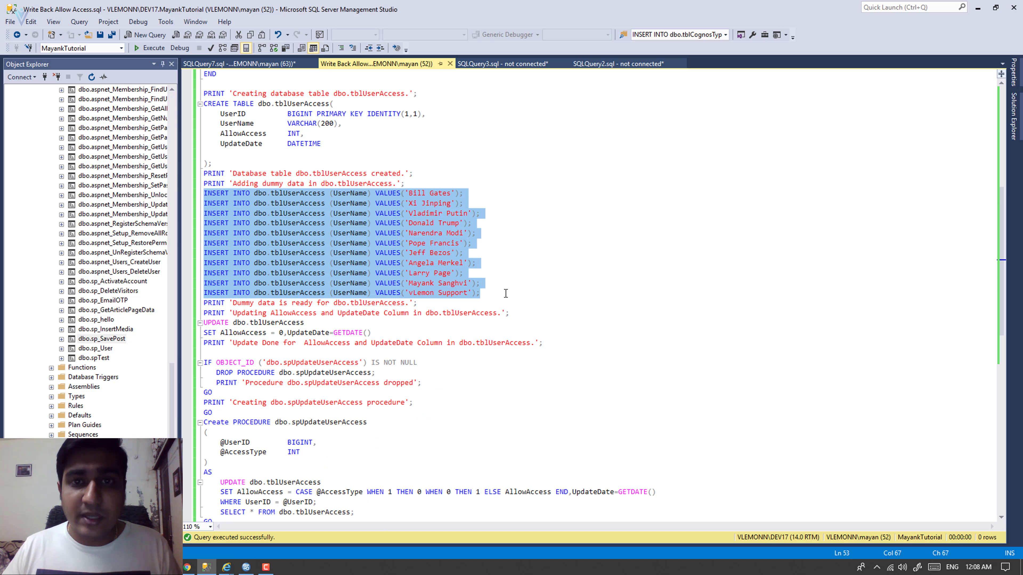
# Examine the dbo.spUpdateUserAccess procedure definition, including its arguments and the closing SELECT from dbo.tblUserAccess
pyautogui.scroll(-7, 506, 293)
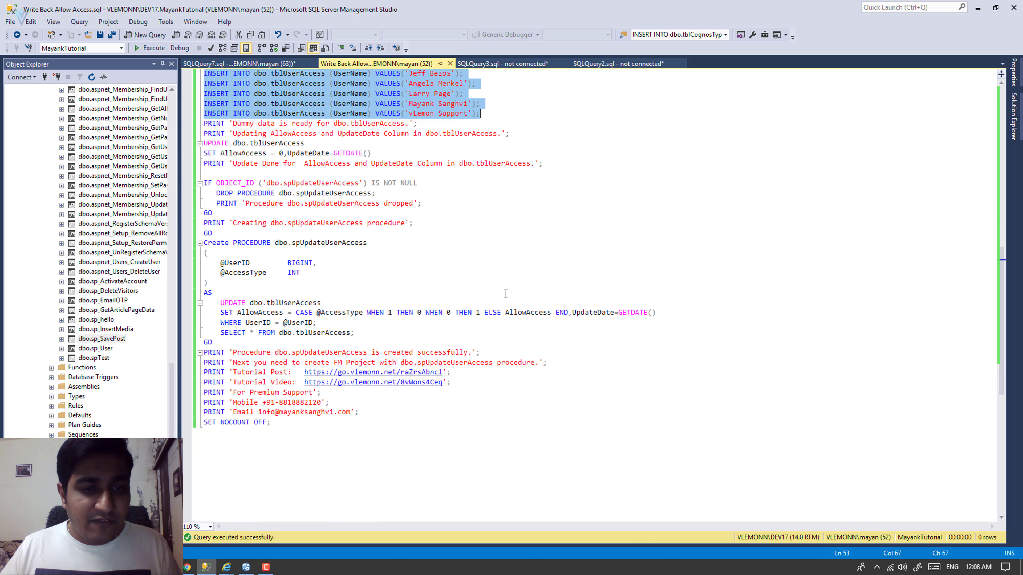
pyautogui.click(387, 282)
pyautogui.doubleClick(326, 213)
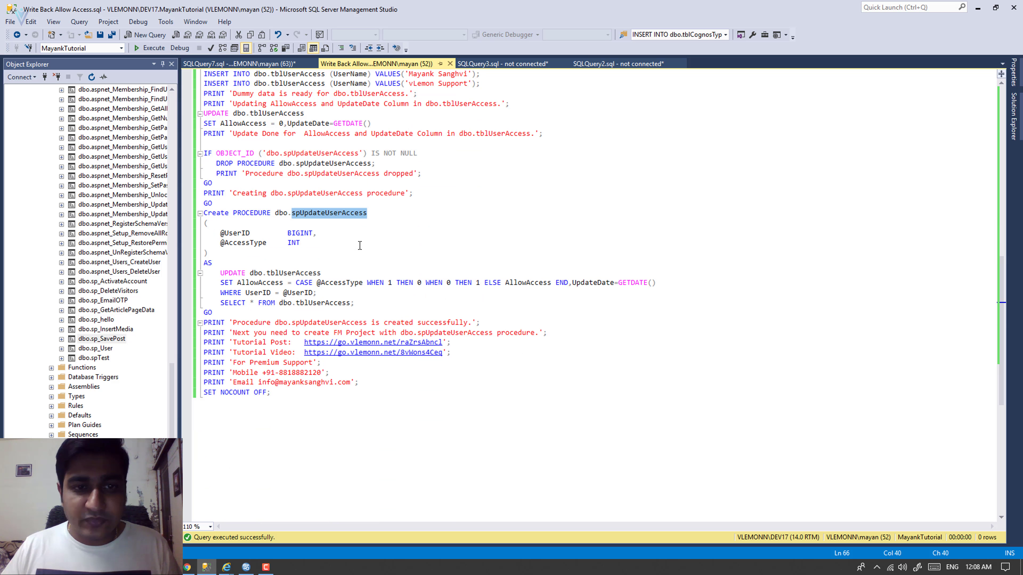
pyautogui.click(384, 247)
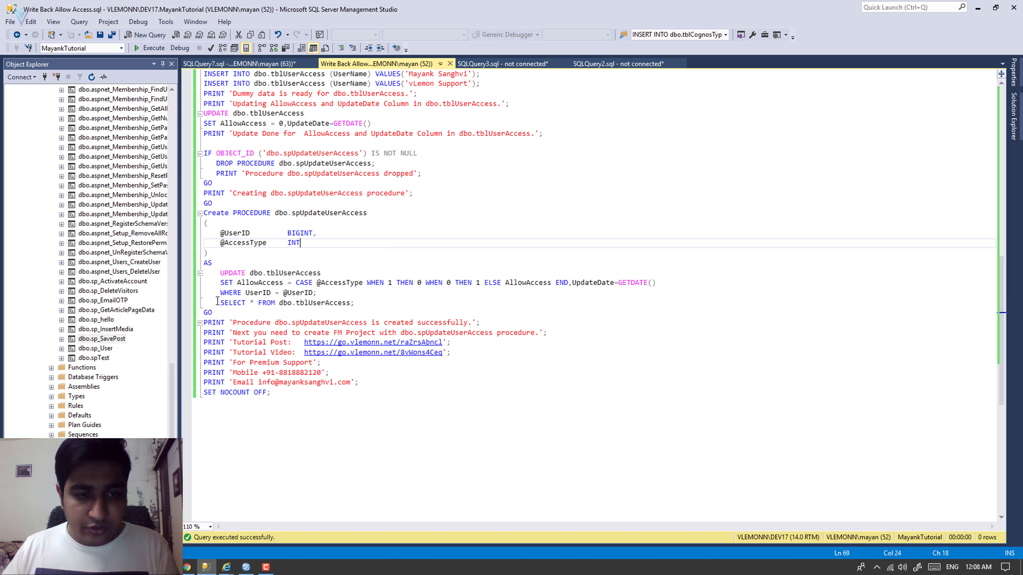
pyautogui.moveTo(221, 303); pyautogui.dragTo(369, 304)
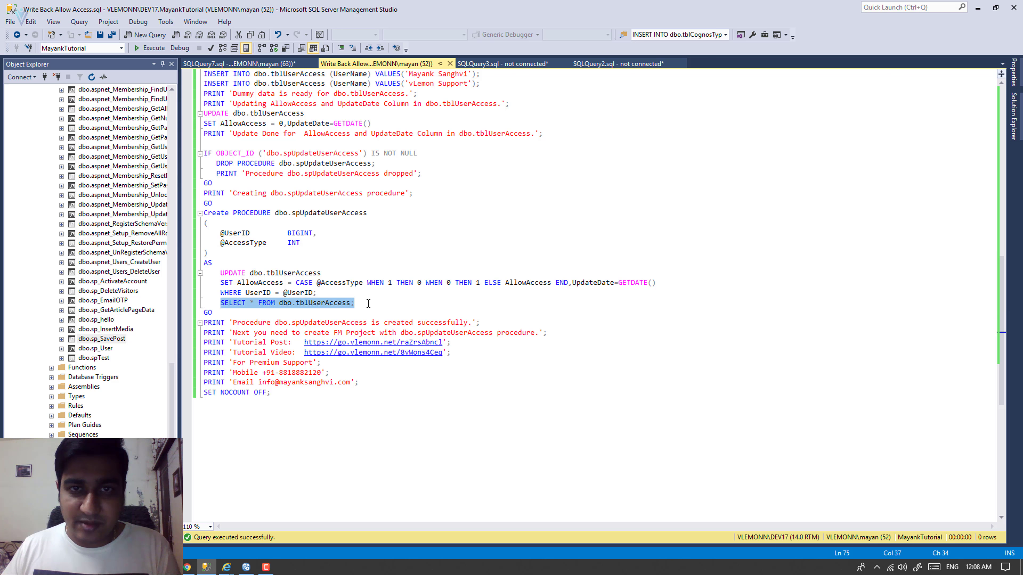
pyautogui.click(359, 204)
# Execute the whole Write Back Allow Access.sql script on the MayankTutorial database and check its output messages
pyautogui.scroll(14, 359, 216)
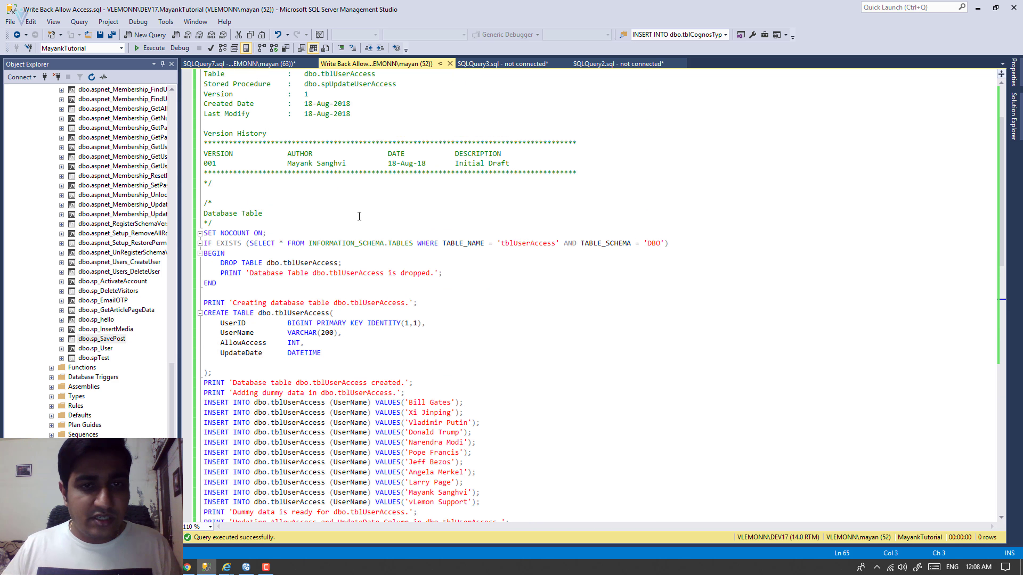
pyautogui.scroll(3, 359, 216)
pyautogui.click(151, 51)
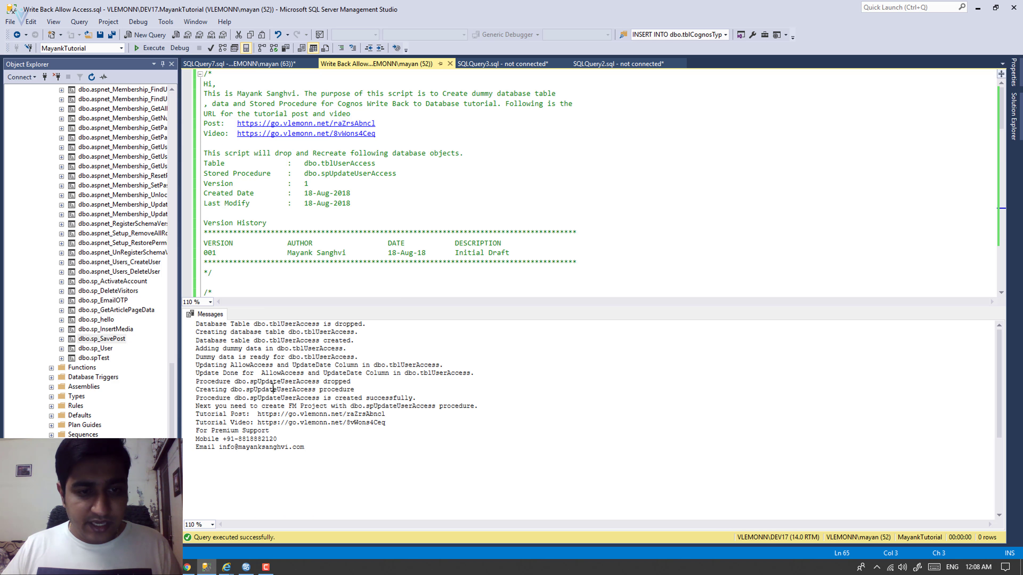
pyautogui.moveTo(213, 324); pyautogui.dragTo(370, 442)
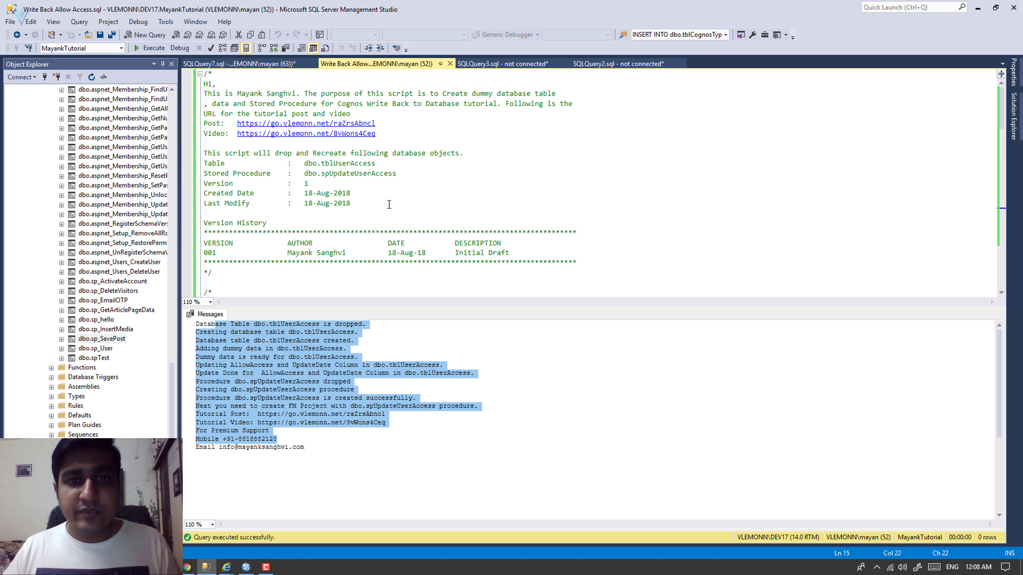
pyautogui.click(387, 183)
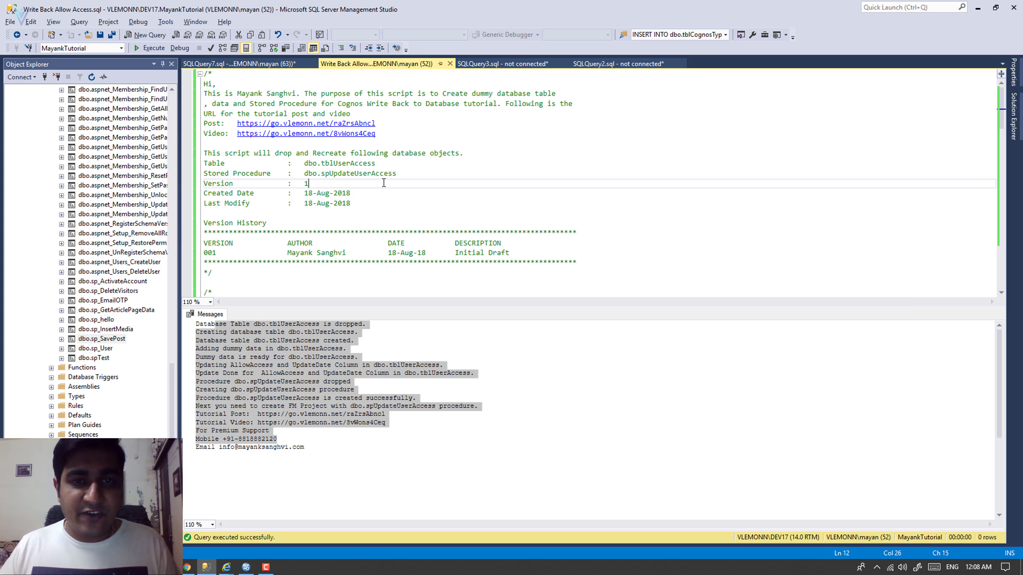
# Switch to IBM Cognos Framework Manager and start the Metadata Wizard on the MayankTutorial namespace
pyautogui.hotkey('alt', 'Tab')
pyautogui.hotkey('alt', 'Tab')
pyautogui.hotkey('alt', 'Tab')
pyautogui.hotkey('alt', 'Tab')
pyautogui.hotkey('alt', 'Tab')
pyautogui.hotkey('alt', 'Tab')
pyautogui.hotkey('alt', 'Tab')
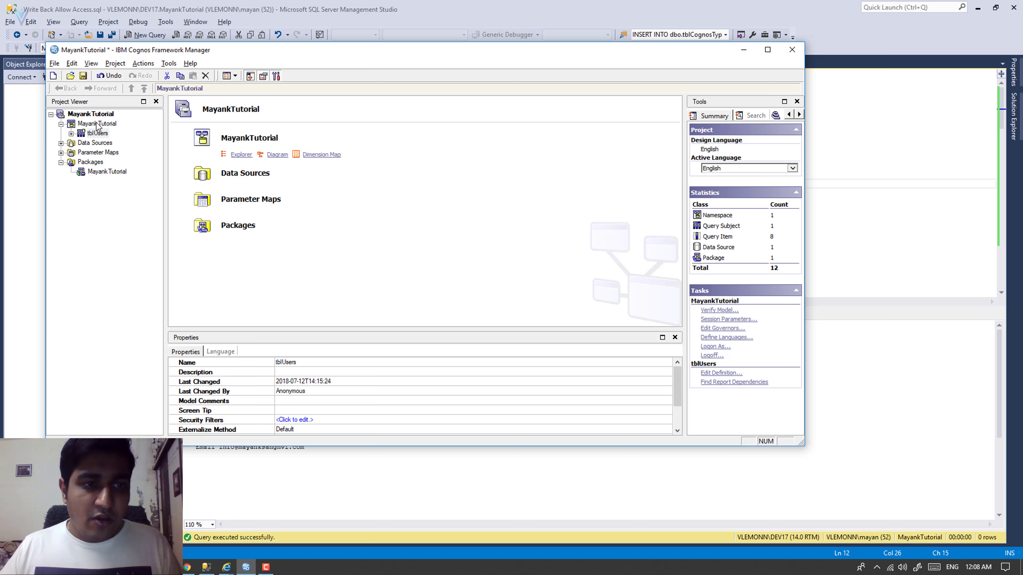
pyautogui.rightClick(97, 125)
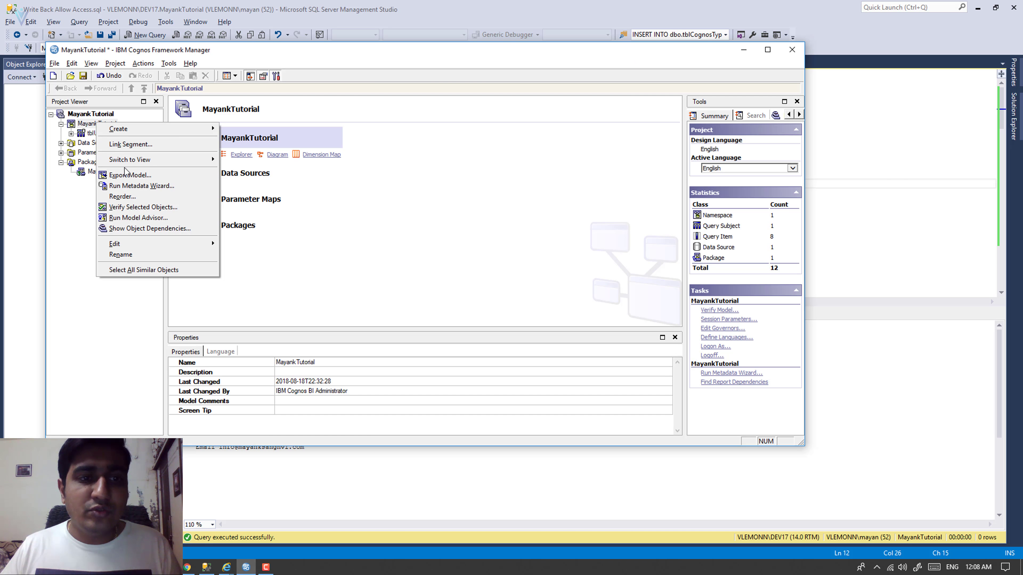
pyautogui.click(134, 187)
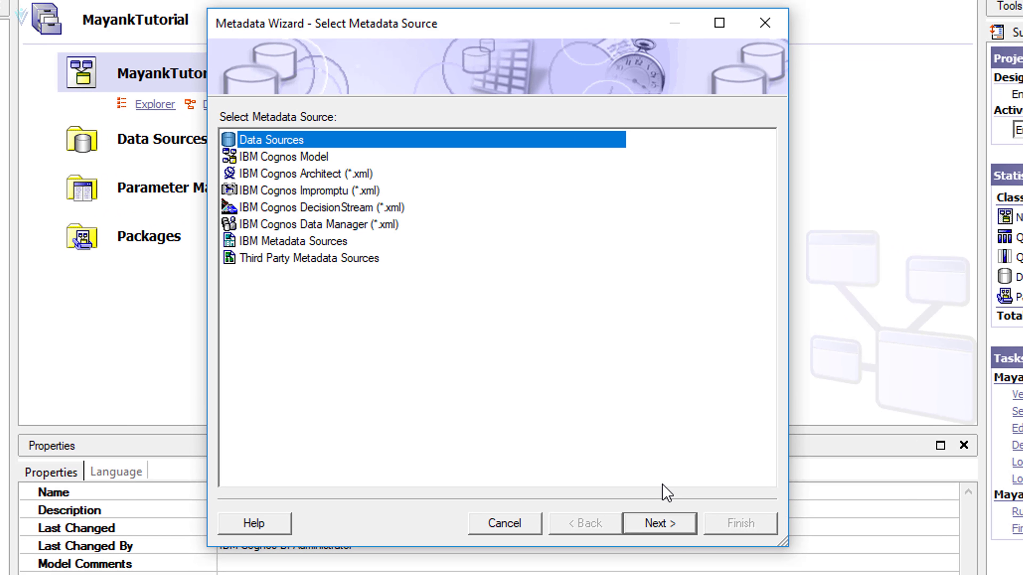
# Choose Data Sources as the metadata source and MayankTutorial as the data source to import from
pyautogui.click(658, 523)
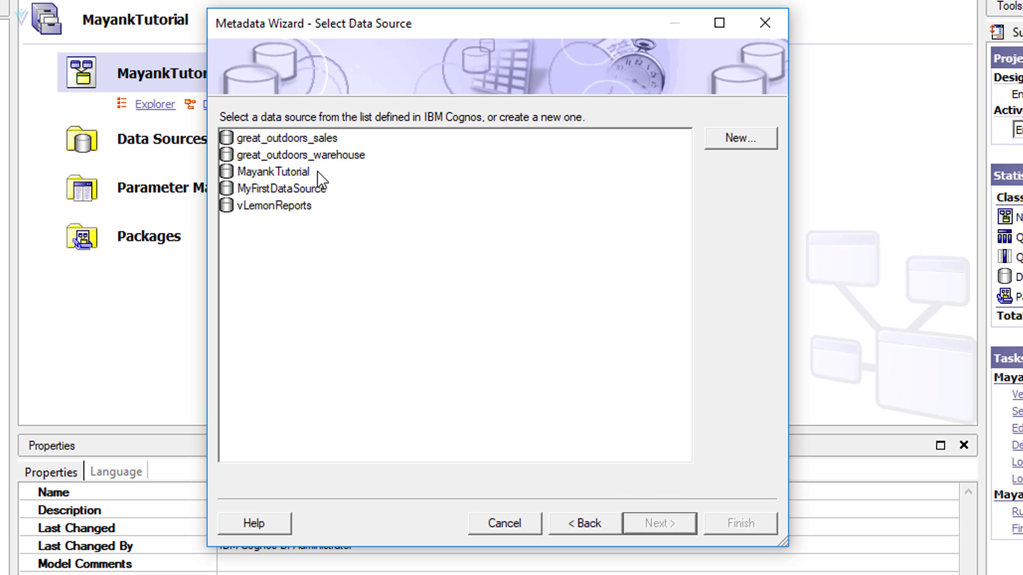
pyautogui.click(276, 173)
pyautogui.click(638, 521)
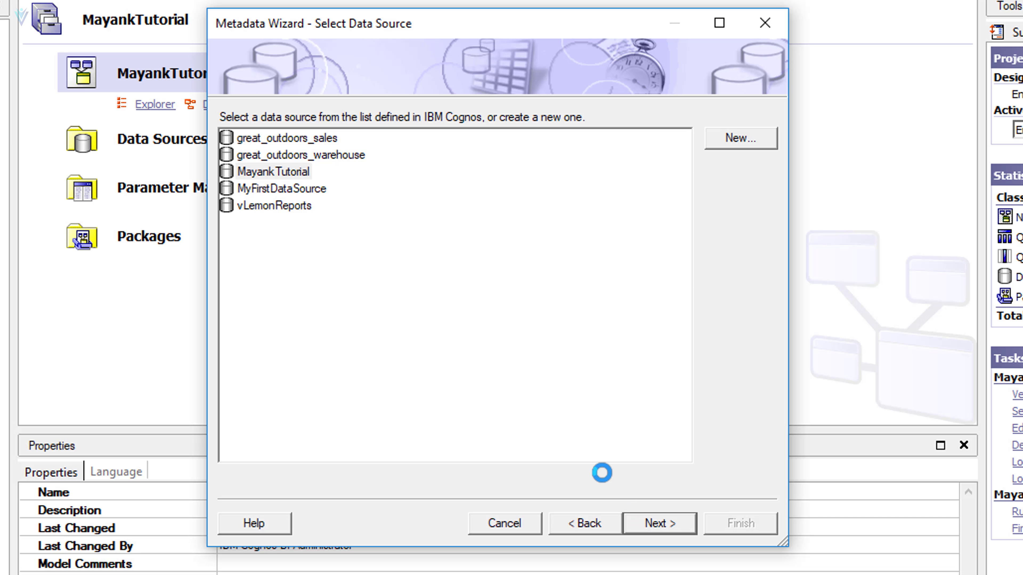
# Select the spUpdateUserAccess stored procedure in the dbo schema as the object to import
pyautogui.click(265, 169)
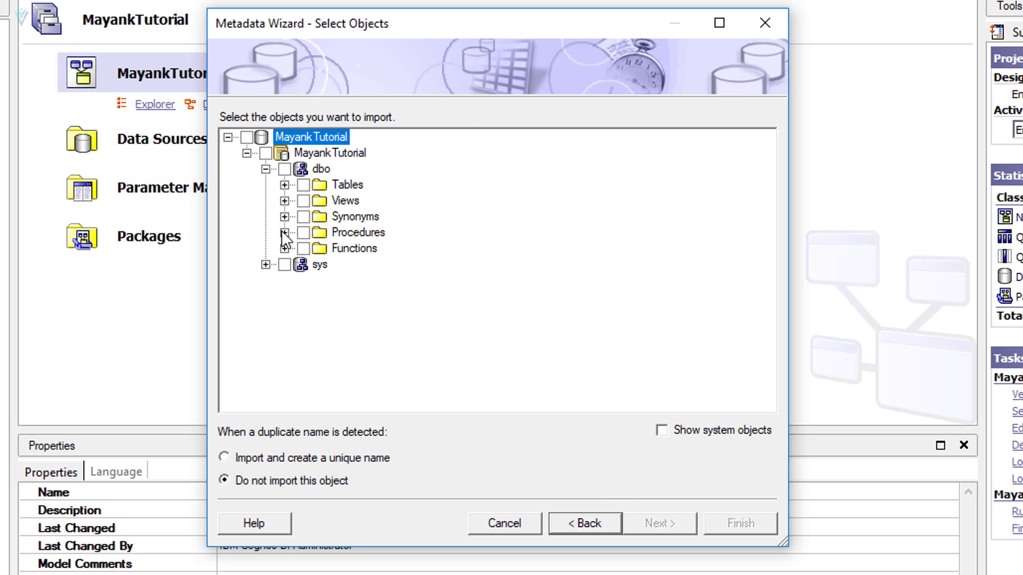
pyautogui.click(284, 233)
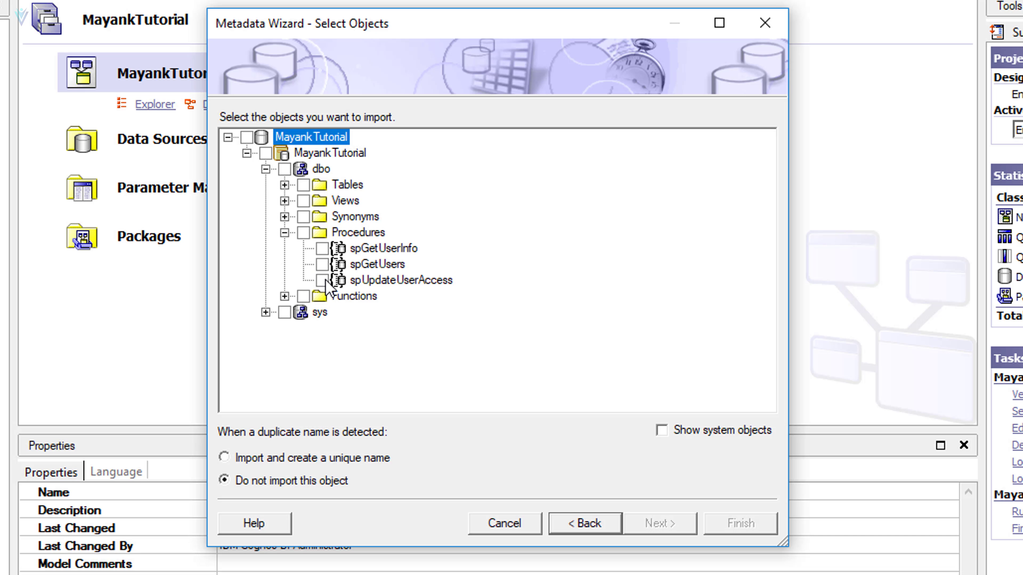
pyautogui.click(322, 280)
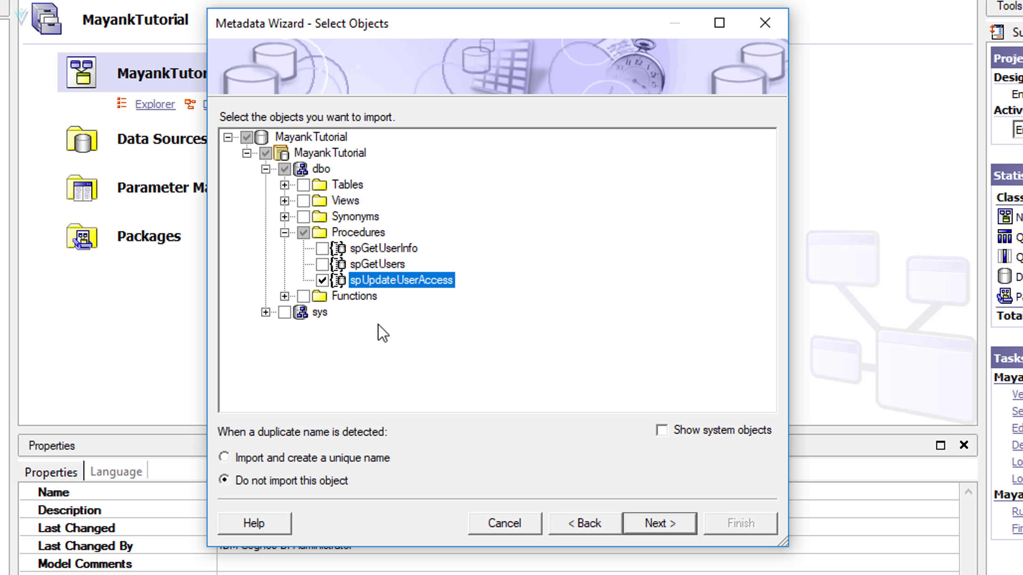
pyautogui.click(646, 524)
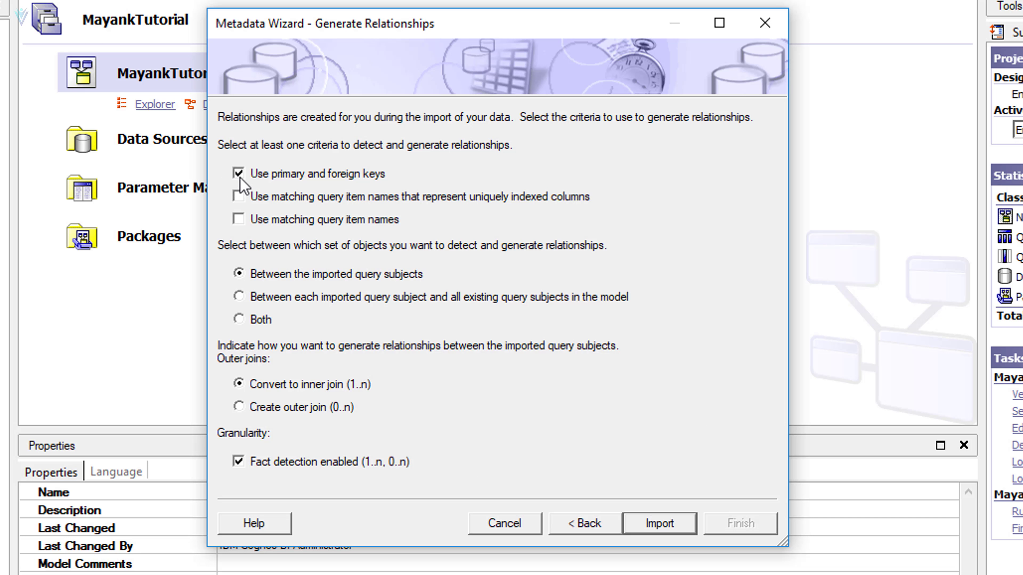
# Disable relationship detection by primary and foreign keys, then run and finish the import
pyautogui.click(239, 175)
pyautogui.click(664, 526)
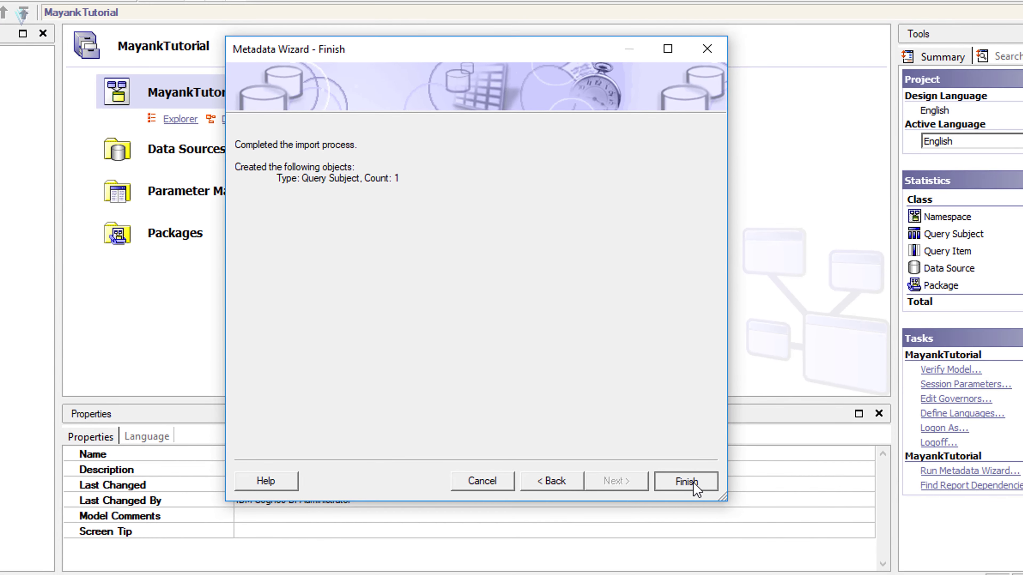
pyautogui.click(740, 523)
pyautogui.click(113, 143)
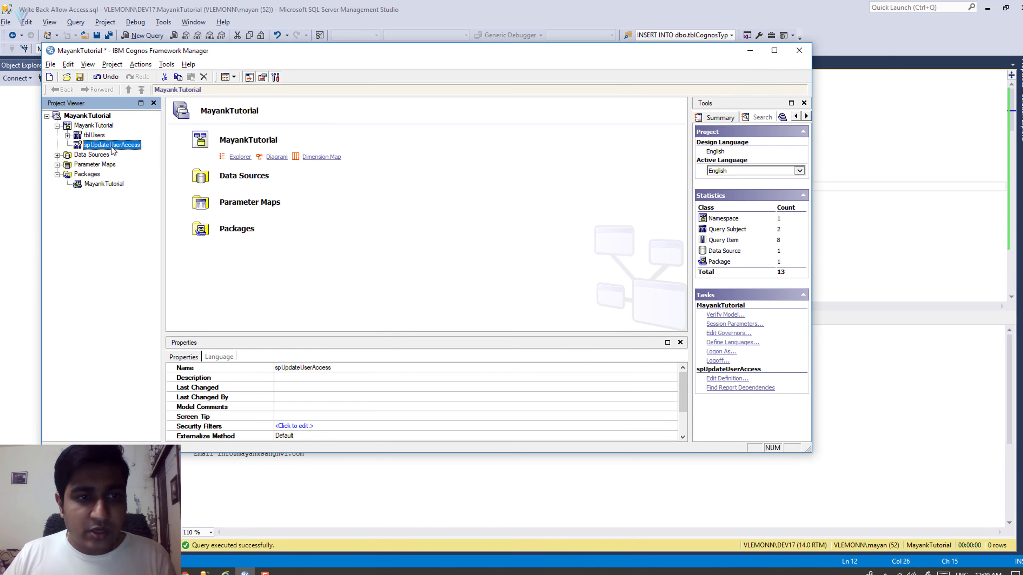
pyautogui.doubleClick(112, 145)
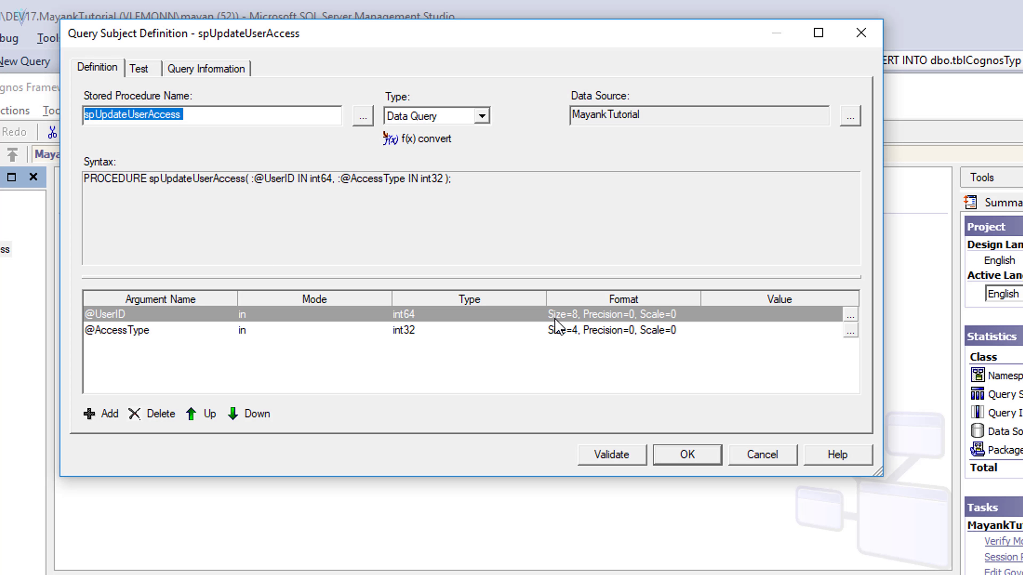
pyautogui.click(705, 318)
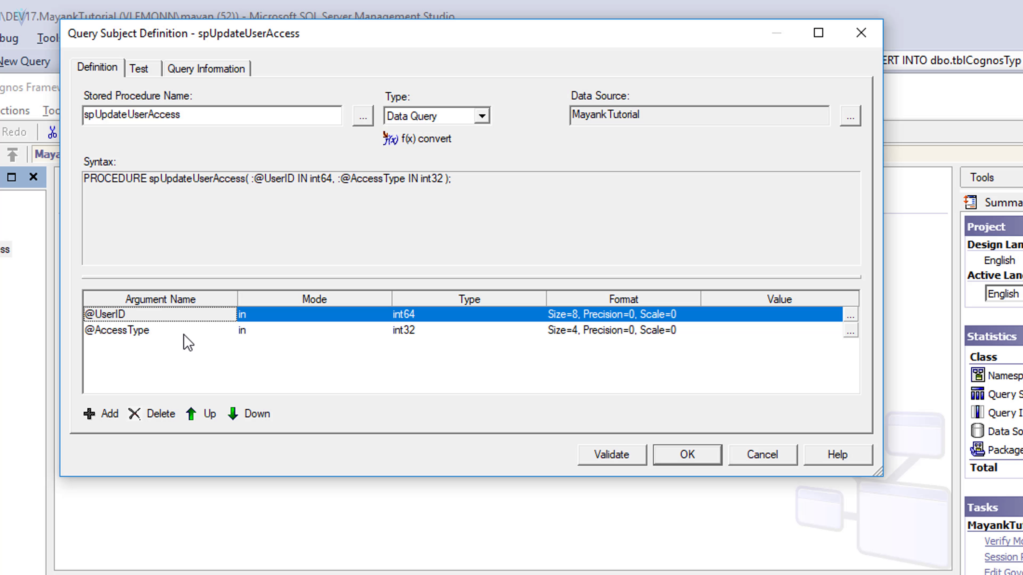
# Switch to the tutorial page in the browser and copy the #prompt('pUserID','INTEGER')# macro
pyautogui.hotkey('alt', 'Tab')
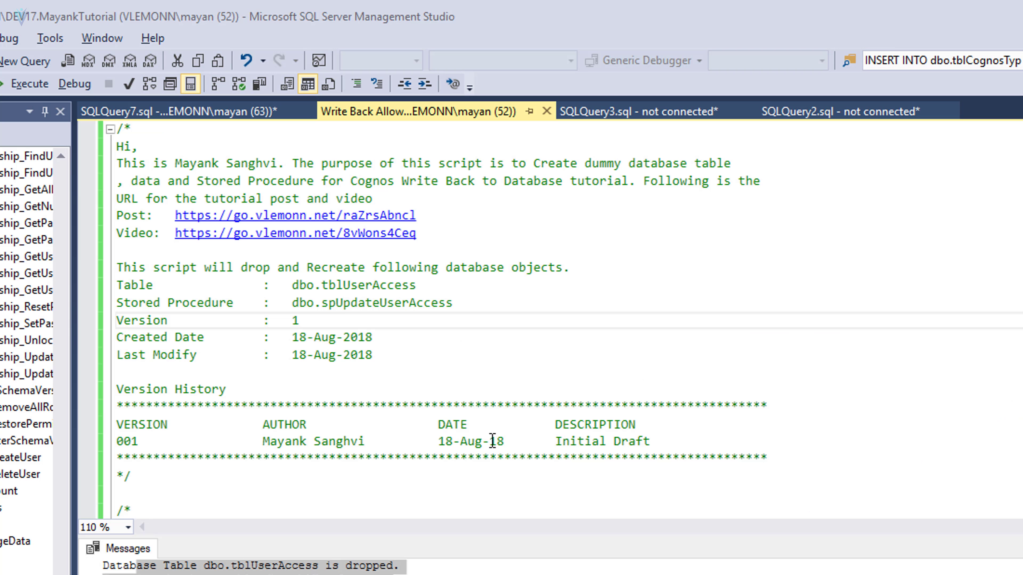
pyautogui.hotkey('alt', 'Tab')
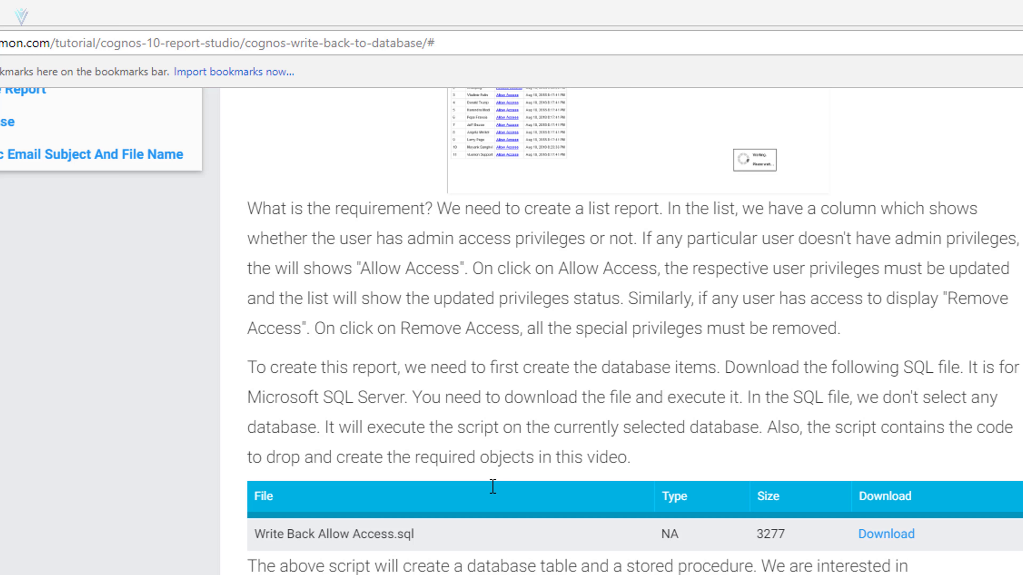
pyautogui.scroll(-10, 512, 282)
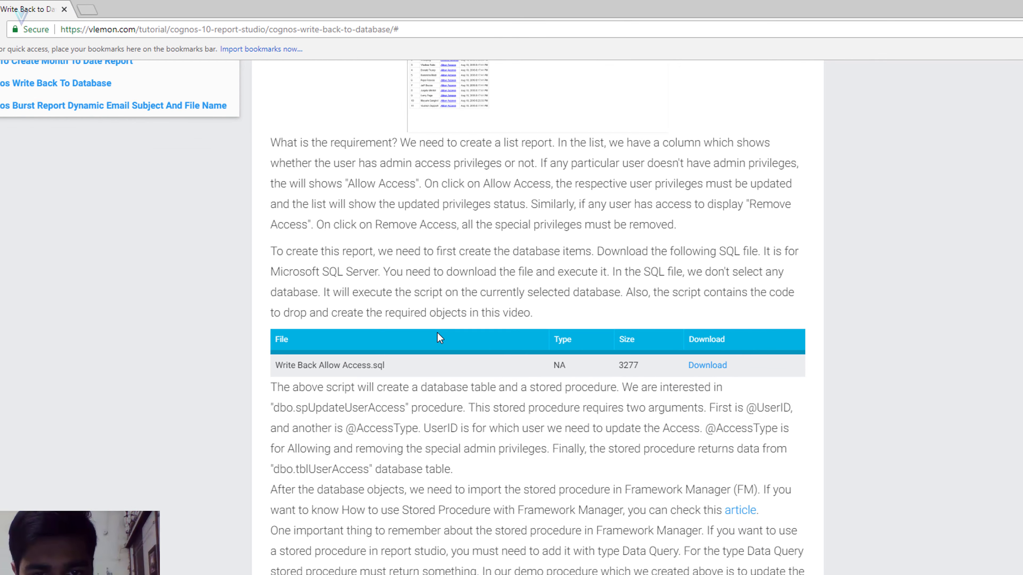
pyautogui.scroll(-20, 422, 290)
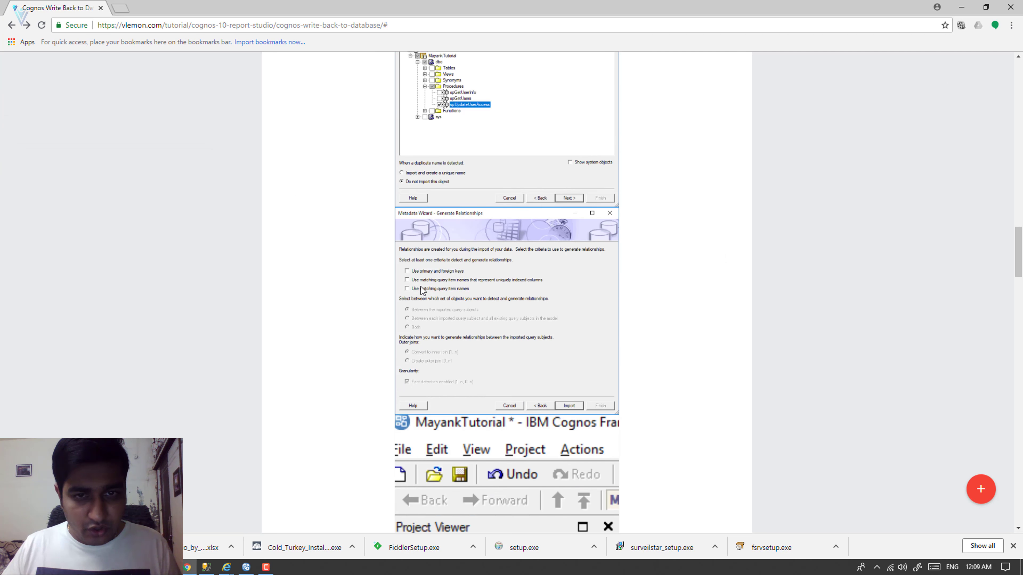
pyautogui.moveTo(278, 150); pyautogui.dragTo(280, 207)
pyautogui.hotkey('ctrl', 'c')
pyautogui.click(395, 208)
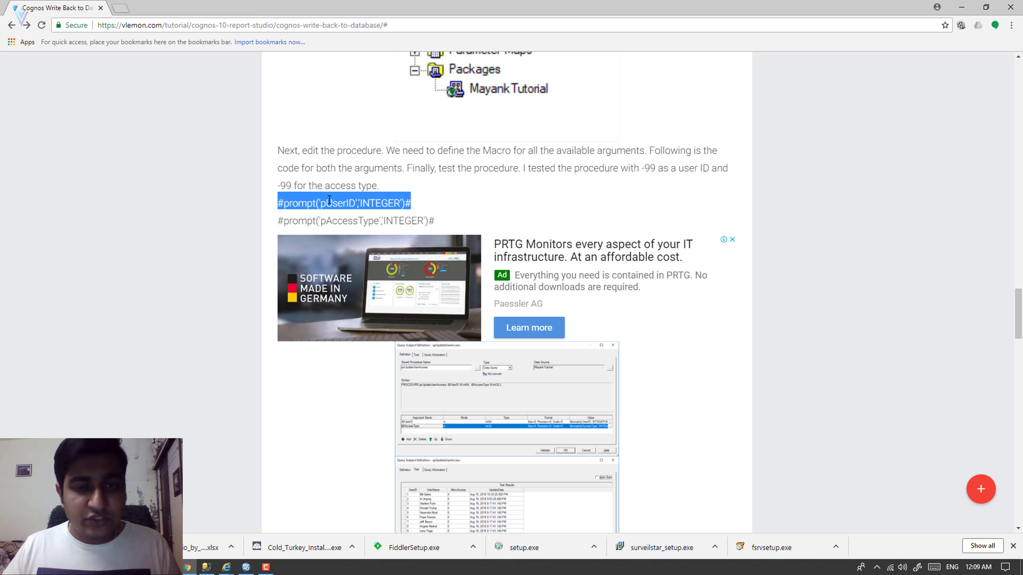
pyautogui.hotkey('alt', 'Tab')
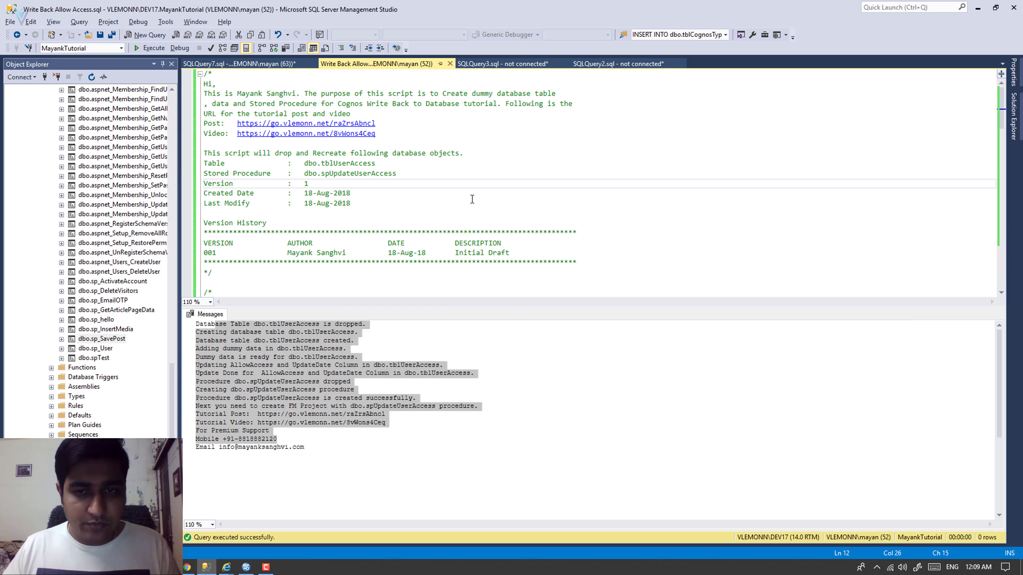
pyautogui.hotkey('alt', 'Tab')
pyautogui.hotkey('alt', 'Tab')
pyautogui.click(624, 180)
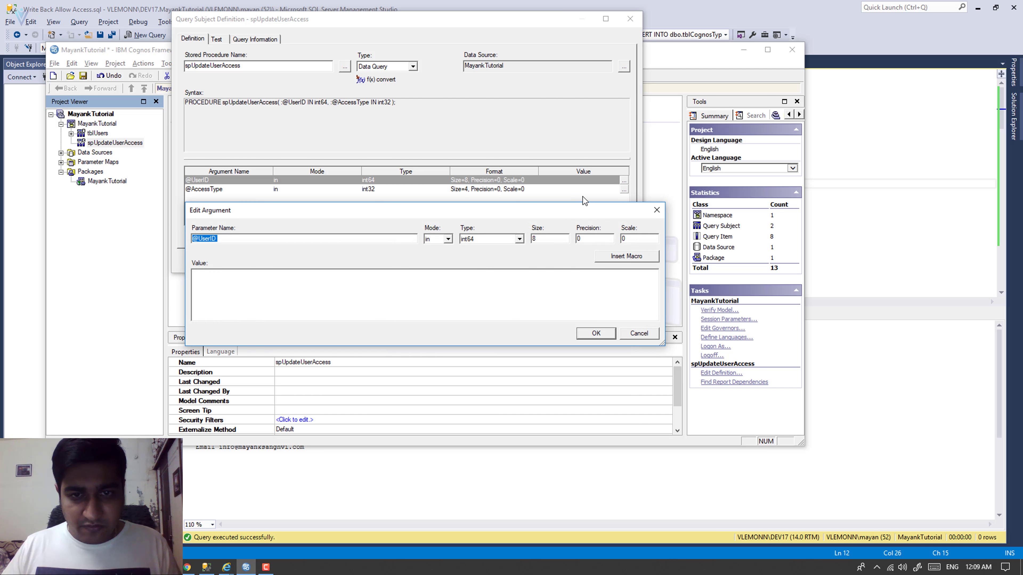
pyautogui.click(441, 278)
pyautogui.hotkey('ctrl', 'v')
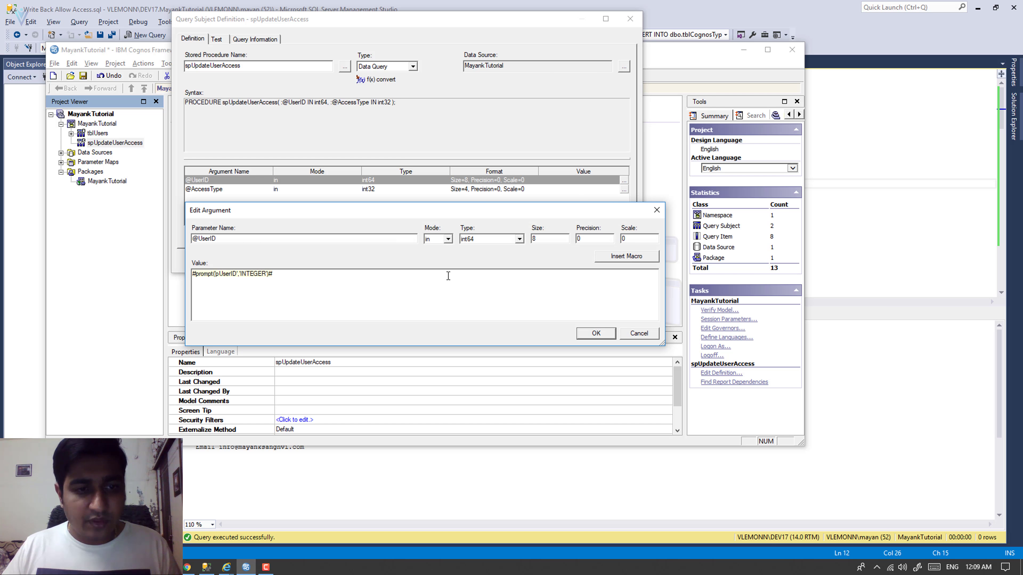
pyautogui.click(596, 334)
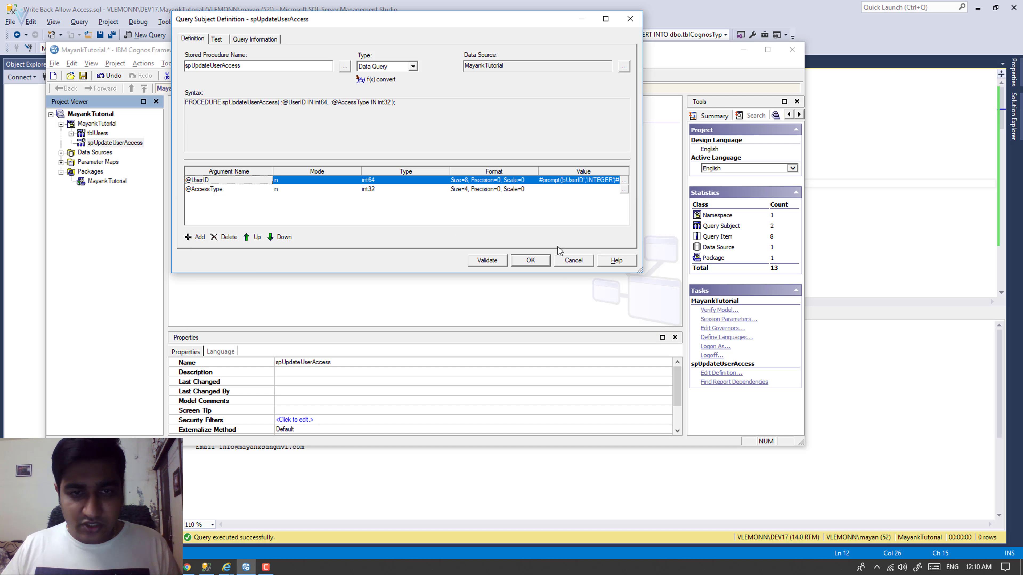
# Return to the tutorial page in the browser and copy the #prompt('pAccessType','INTEGER')# macro
pyautogui.hotkey('alt', 'Tab')
pyautogui.hotkey('alt', 'Tab')
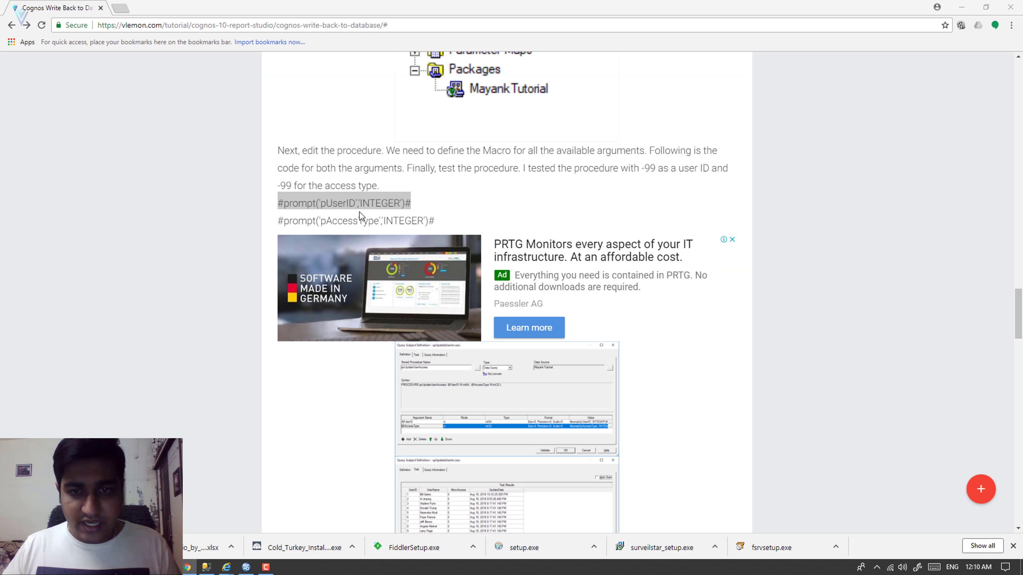
pyautogui.click(428, 219)
pyautogui.moveTo(434, 220); pyautogui.dragTo(278, 224)
pyautogui.hotkey('ctrl', 'c')
pyautogui.hotkey('alt', 'Tab')
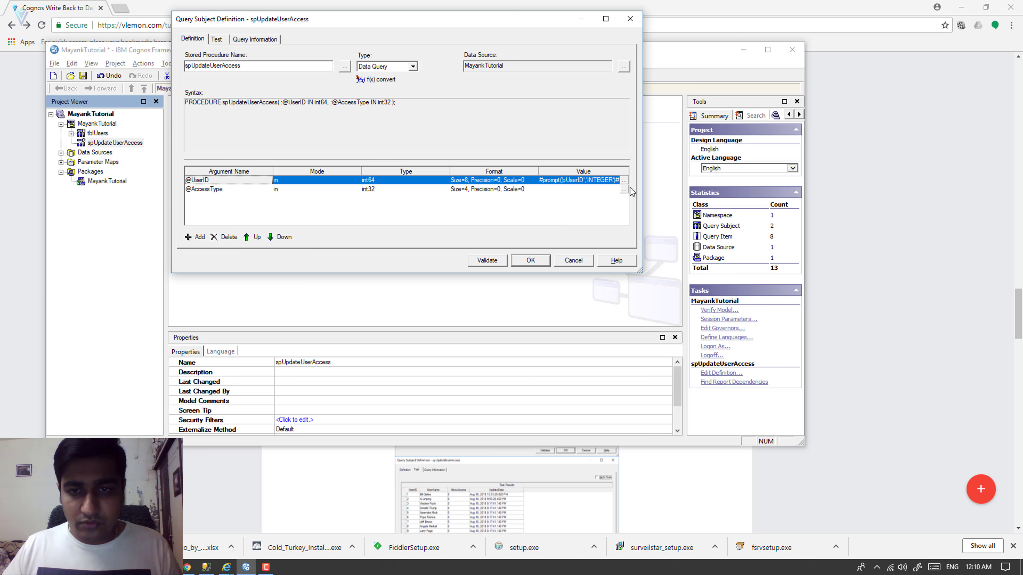
pyautogui.click(623, 190)
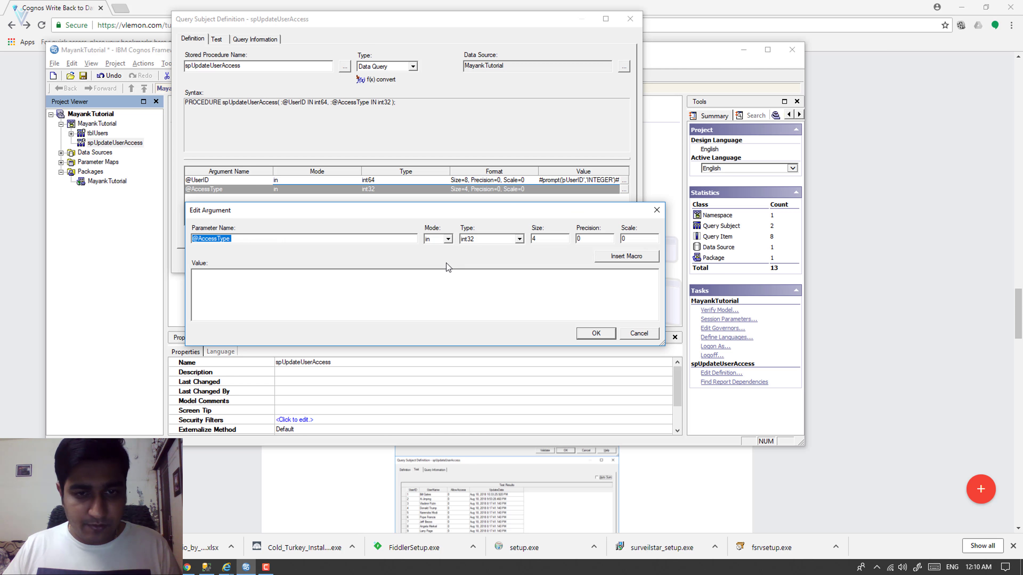
pyautogui.click(397, 292)
pyautogui.hotkey('ctrl', 'v')
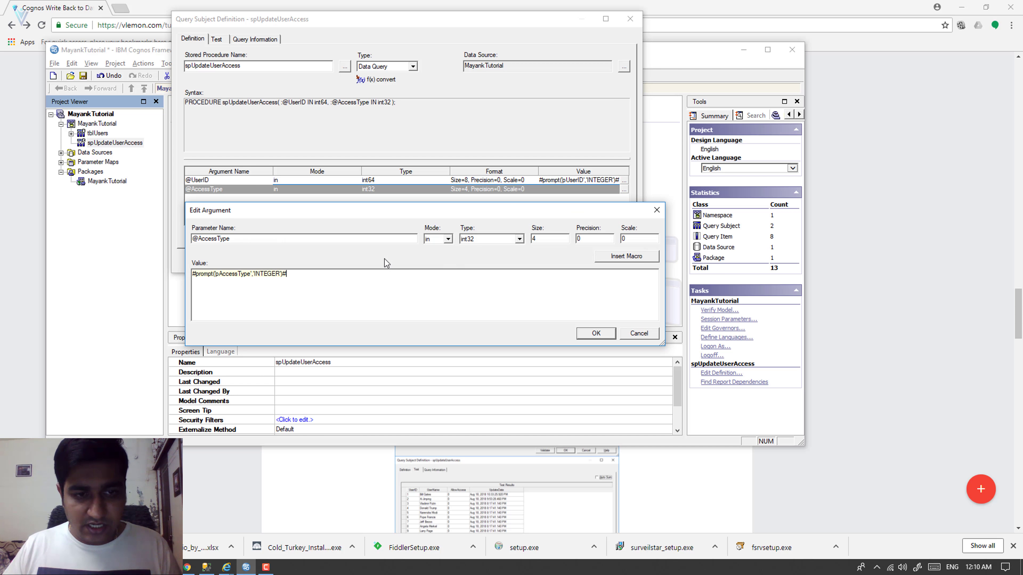
pyautogui.click(590, 332)
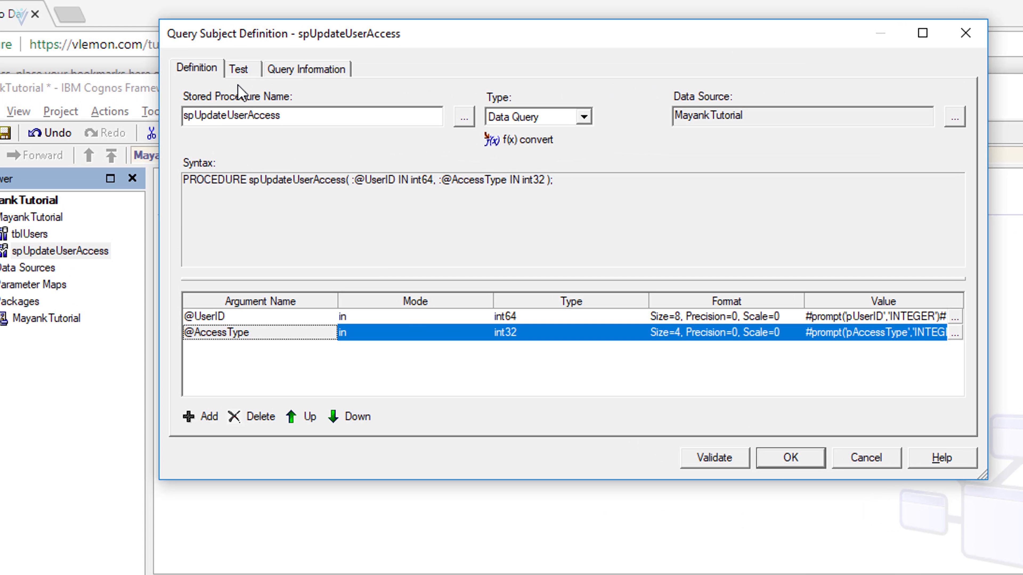
# Run a sample test of the query subject with -99 for both pAccessType and pUserID, and accept the definition
pyautogui.click(244, 69)
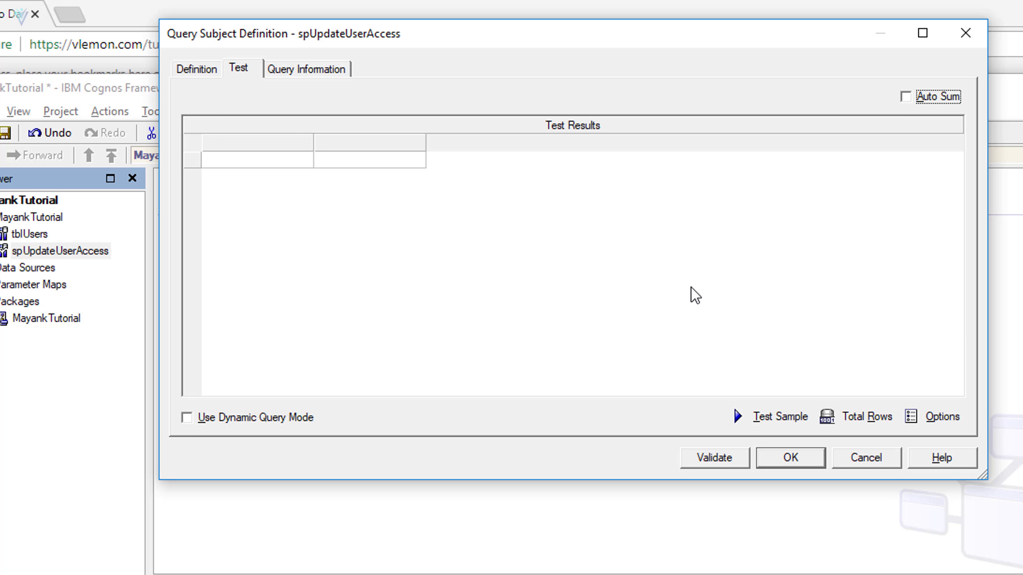
pyautogui.click(774, 419)
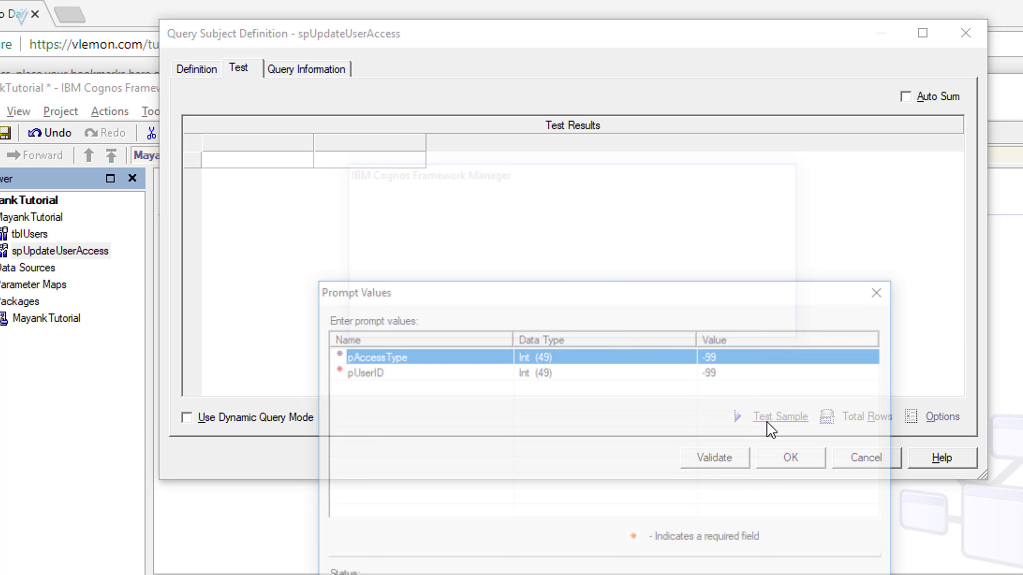
pyautogui.click(756, 354)
pyautogui.click(757, 351)
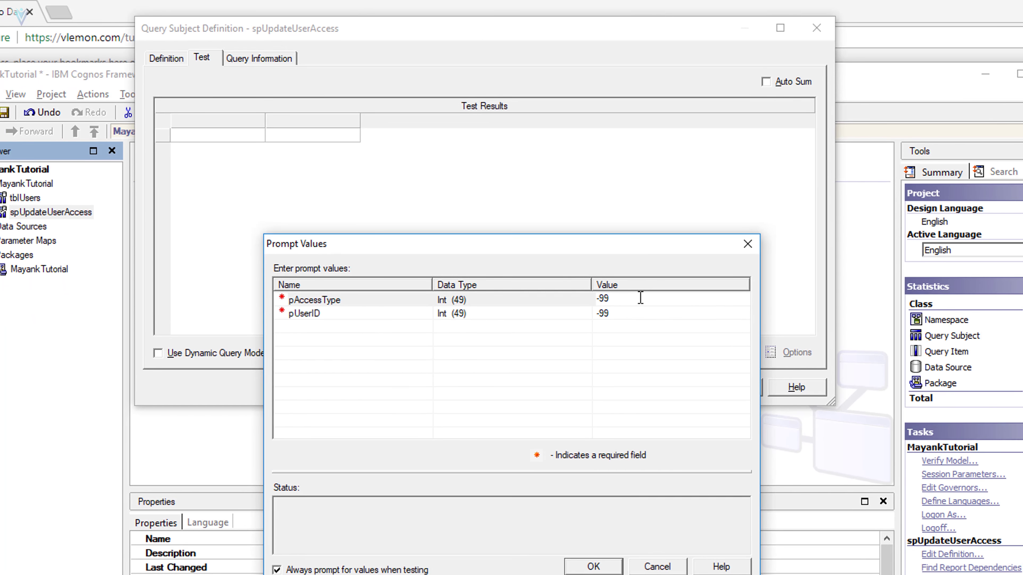
pyautogui.click(574, 564)
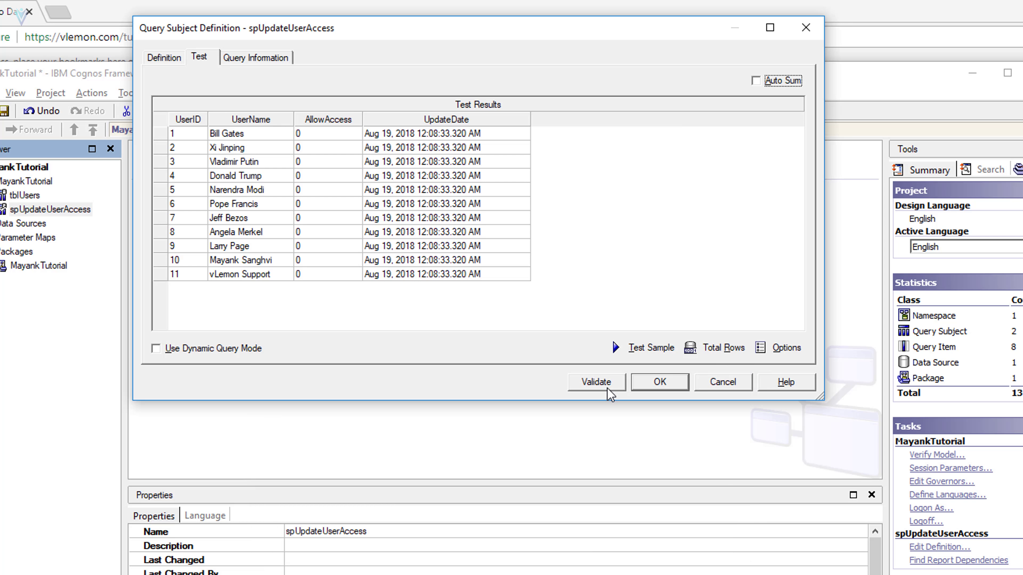
pyautogui.click(651, 386)
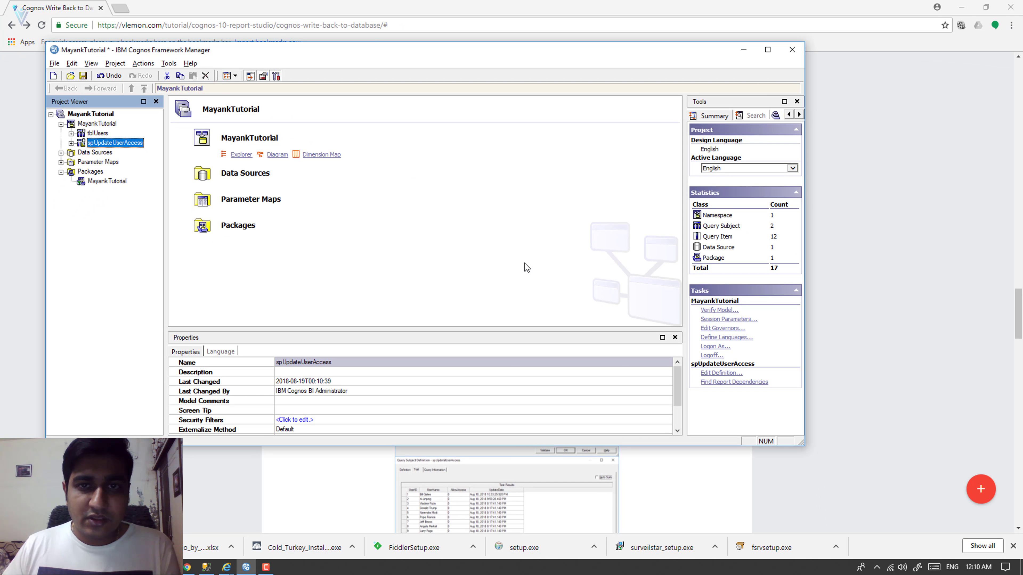
# Reopen the spUpdateUserAccess definition, try Data Modification as the procedure type, and set it back to Data Query
pyautogui.click(71, 143)
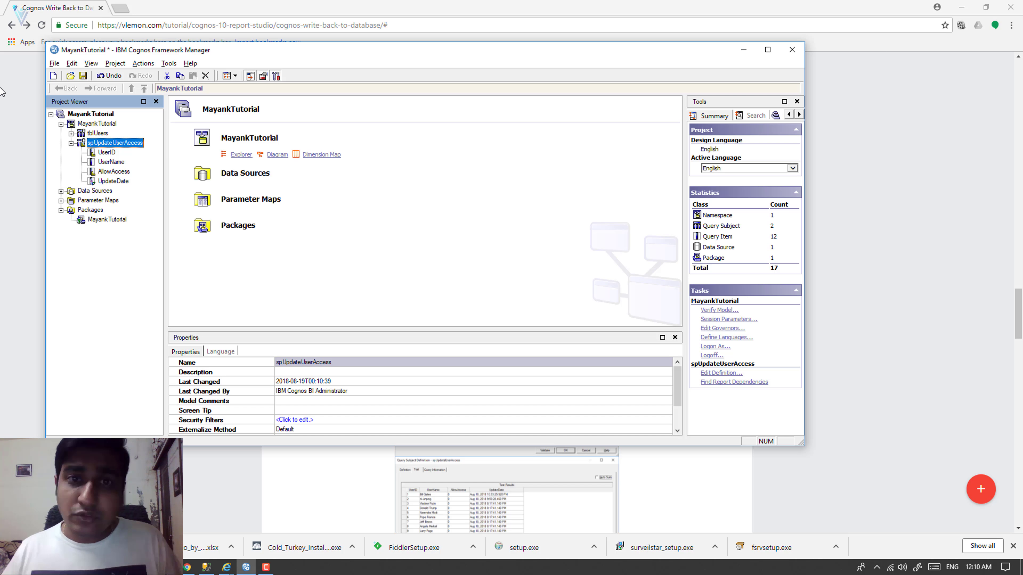
pyautogui.press('Return')
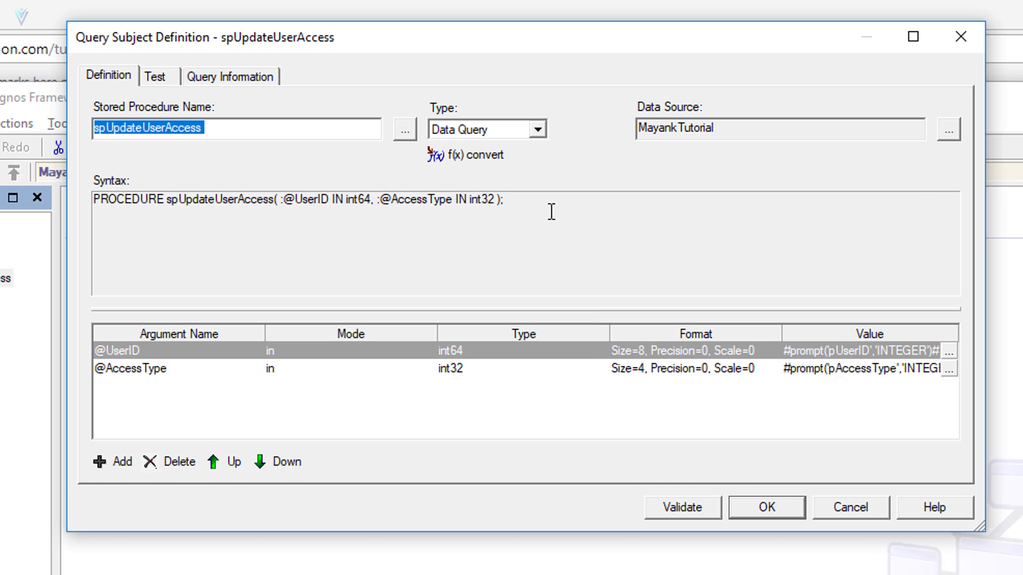
pyautogui.click(537, 130)
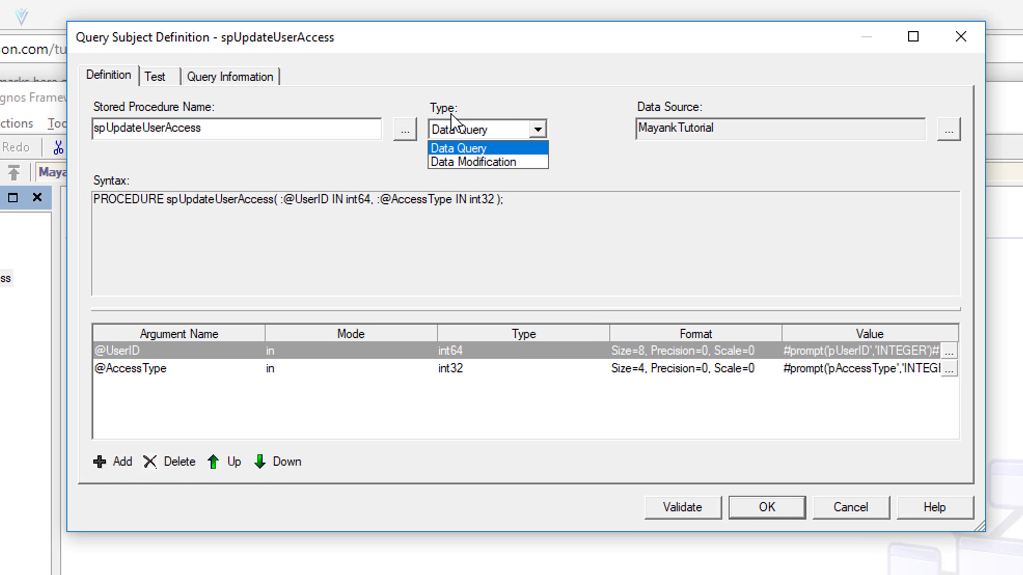
pyautogui.click(476, 161)
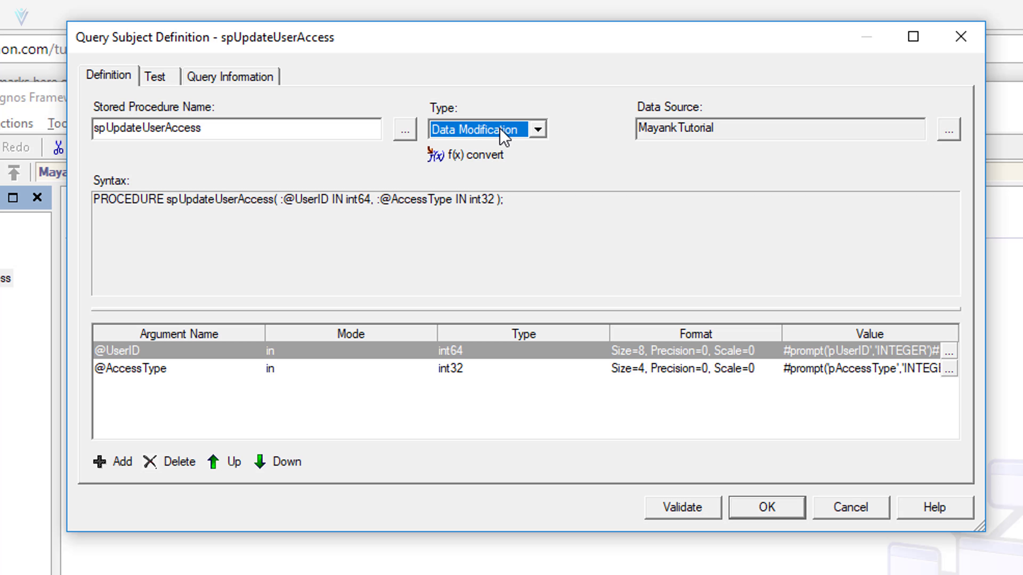
pyautogui.click(538, 130)
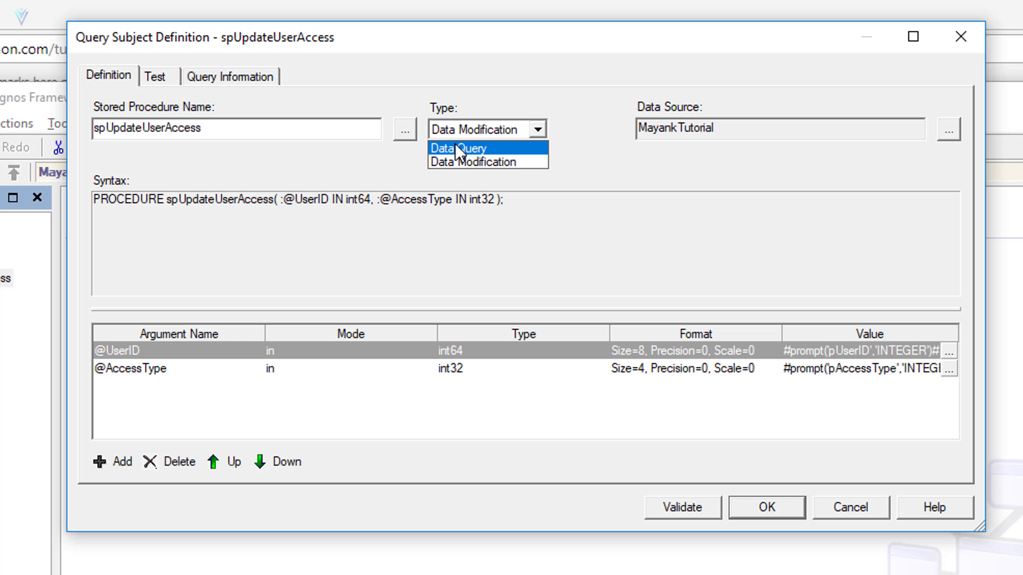
pyautogui.click(459, 150)
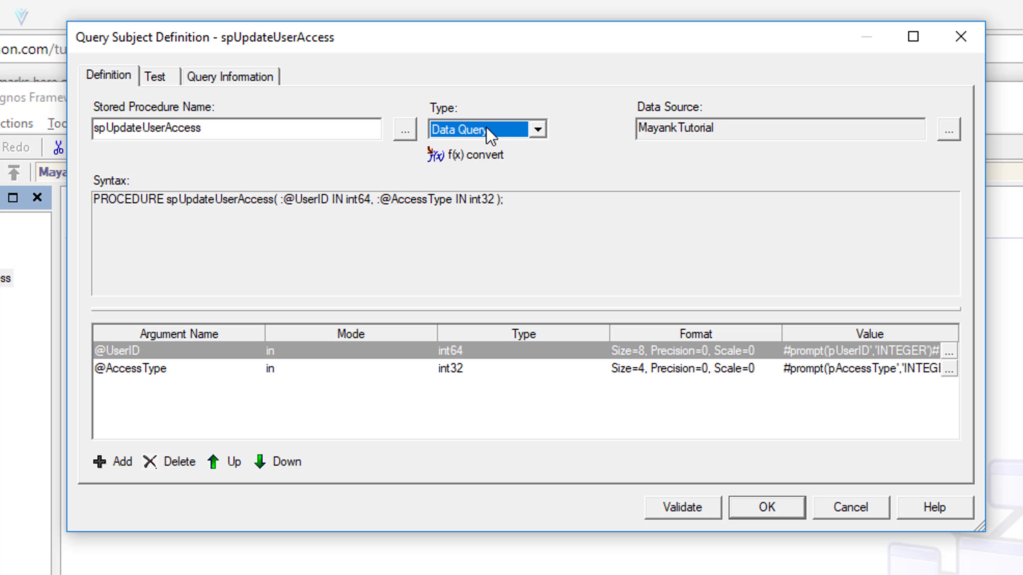
pyautogui.click(532, 128)
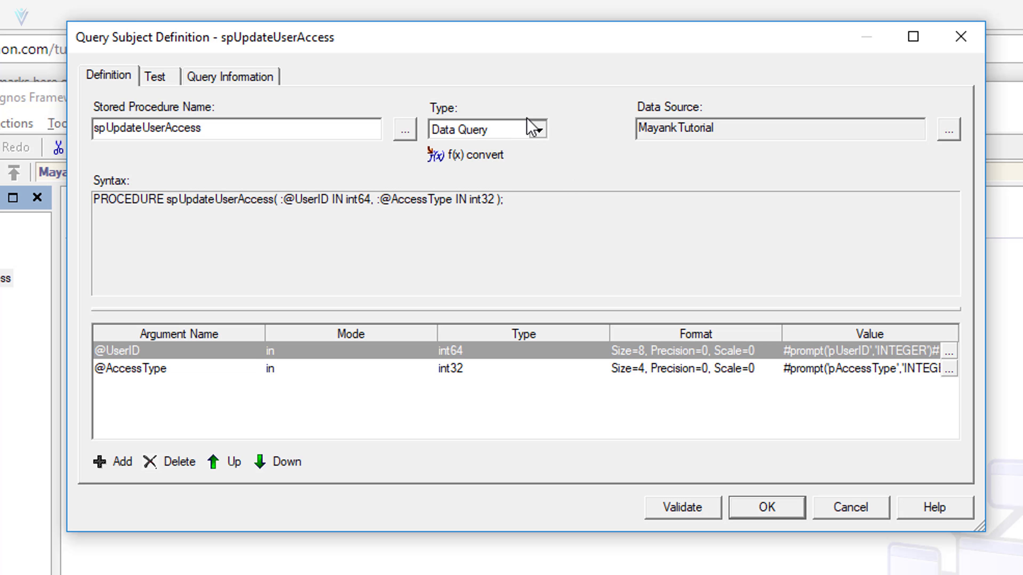
pyautogui.click(533, 128)
pyautogui.click(526, 130)
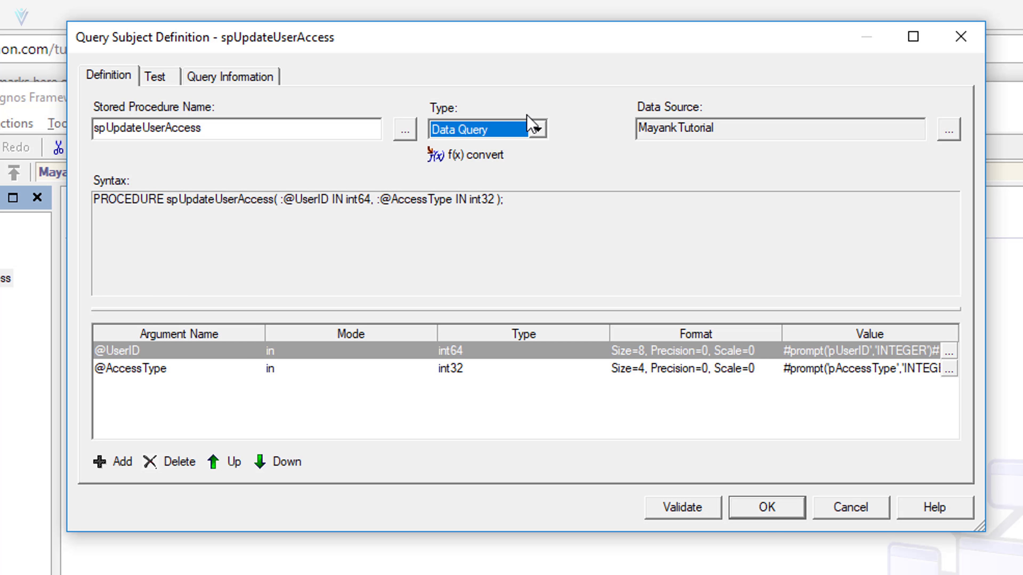
# Switch to SQL Server Management Studio and examine the dbo.spUpdateUserAccess procedure declaration and its parameters in the Write Back Allow Access script
pyautogui.hotkey('alt', 'Tab')
pyautogui.hotkey('alt', 'Tab')
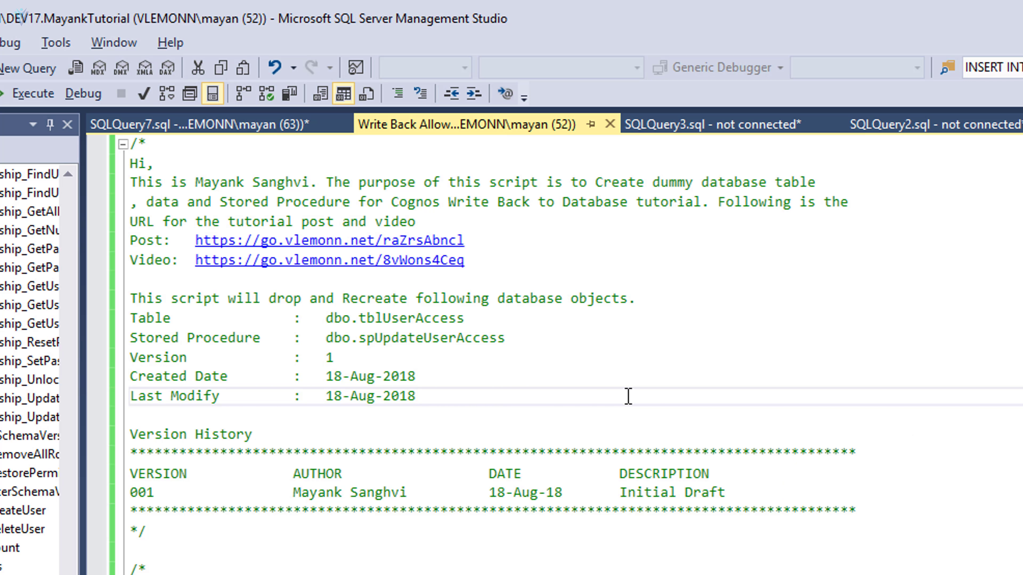
pyautogui.scroll(-20, 628, 396)
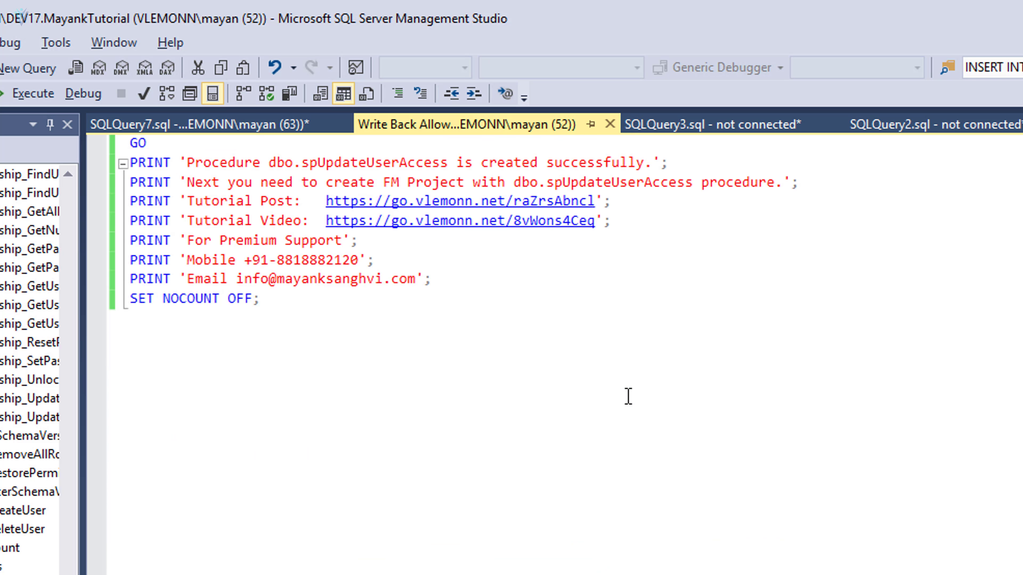
pyautogui.scroll(11, 628, 396)
pyautogui.scroll(-2, 572, 383)
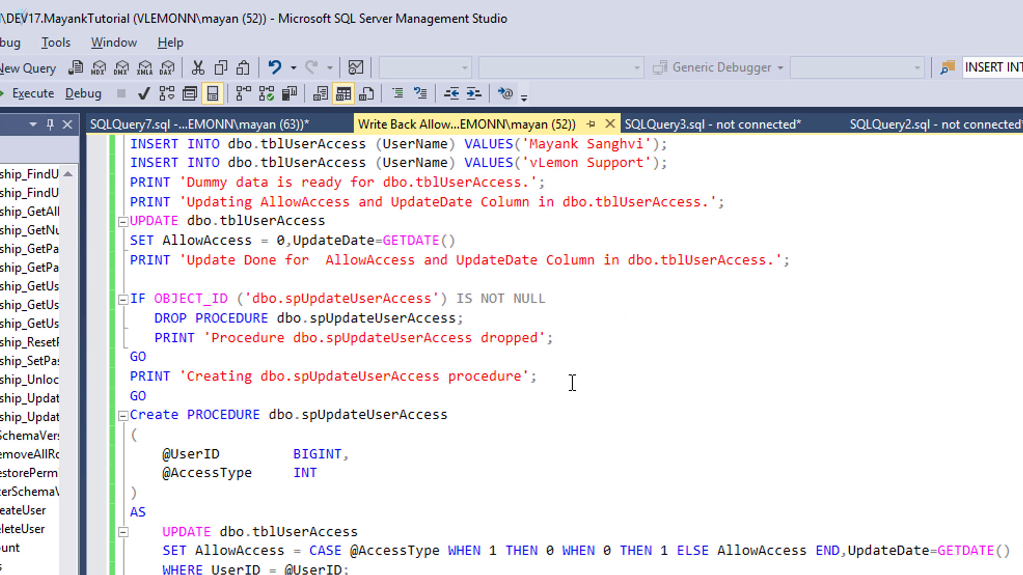
pyautogui.press('F5')
pyautogui.scroll(-4, 464, 390)
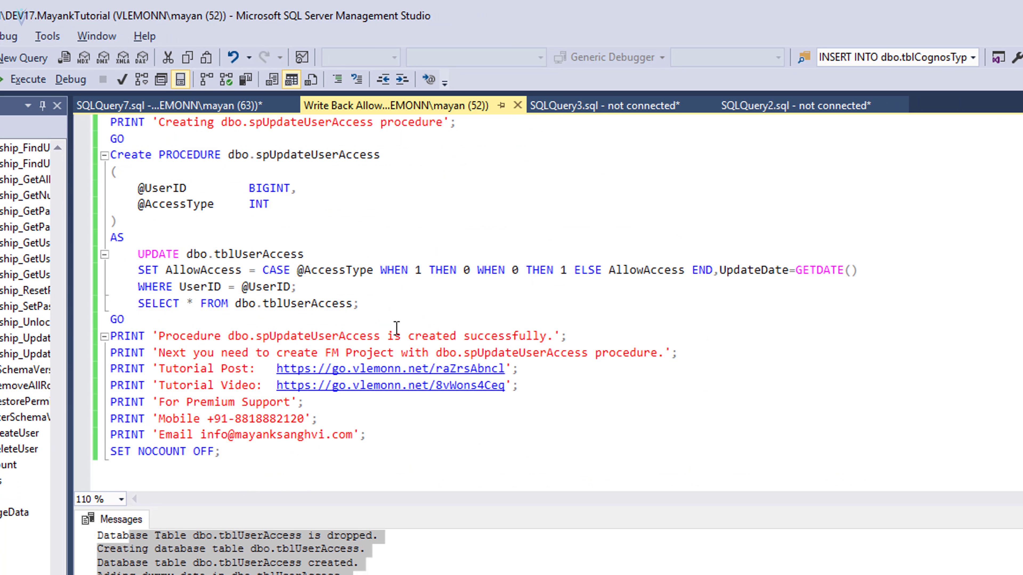
pyautogui.click(105, 155)
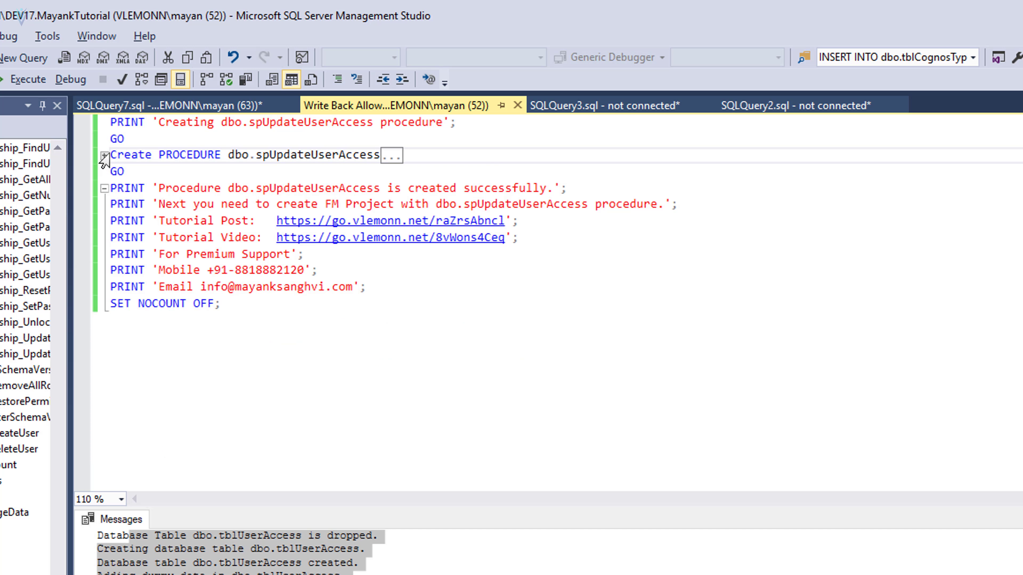
pyautogui.click(105, 155)
pyautogui.click(145, 204)
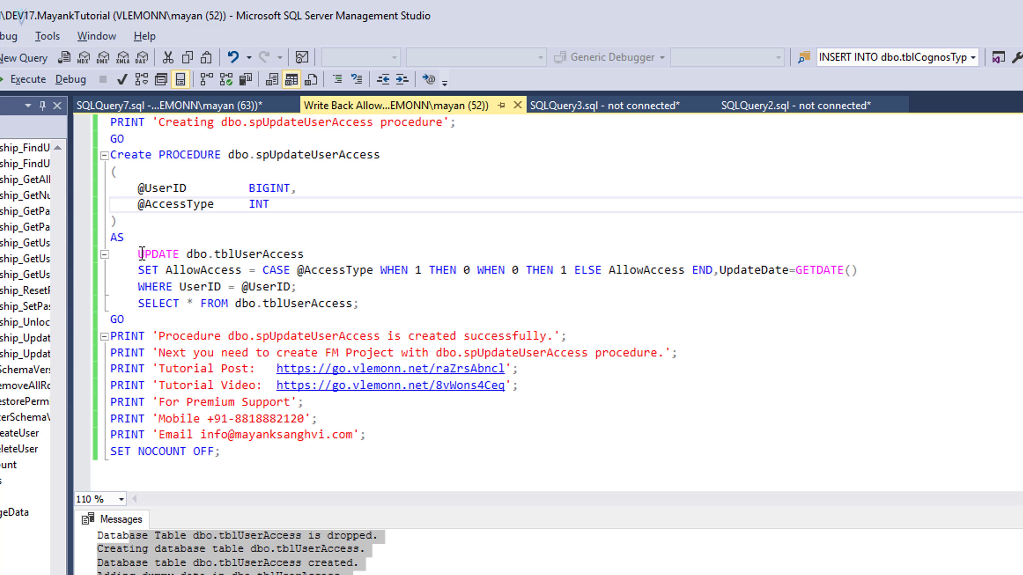
# Highlight the UPDATE statement and the closing SELECT statement in the procedure body to review what each does
pyautogui.moveTo(141, 253); pyautogui.dragTo(886, 272)
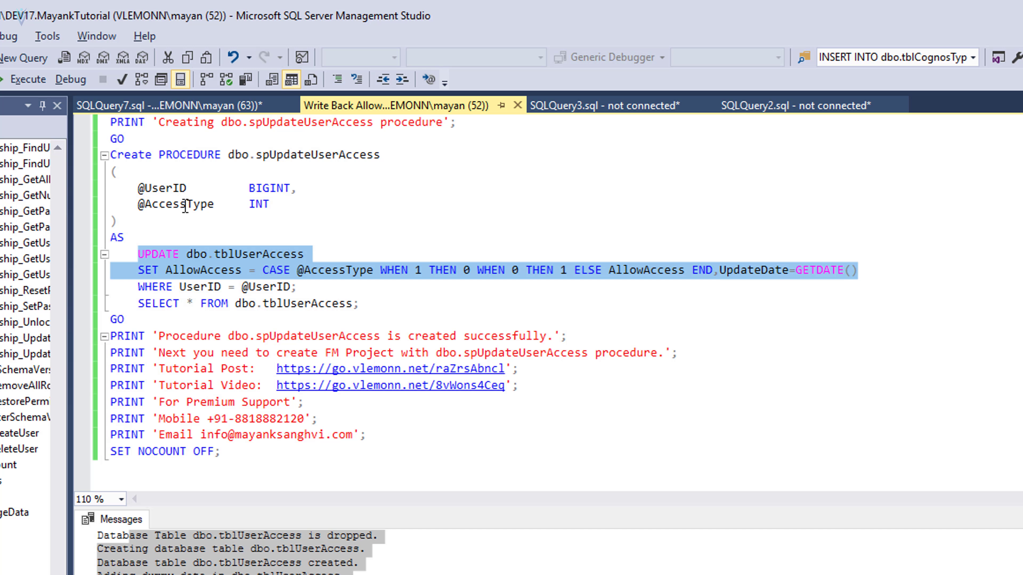
pyautogui.moveTo(139, 300); pyautogui.dragTo(365, 301)
pyautogui.click(364, 303)
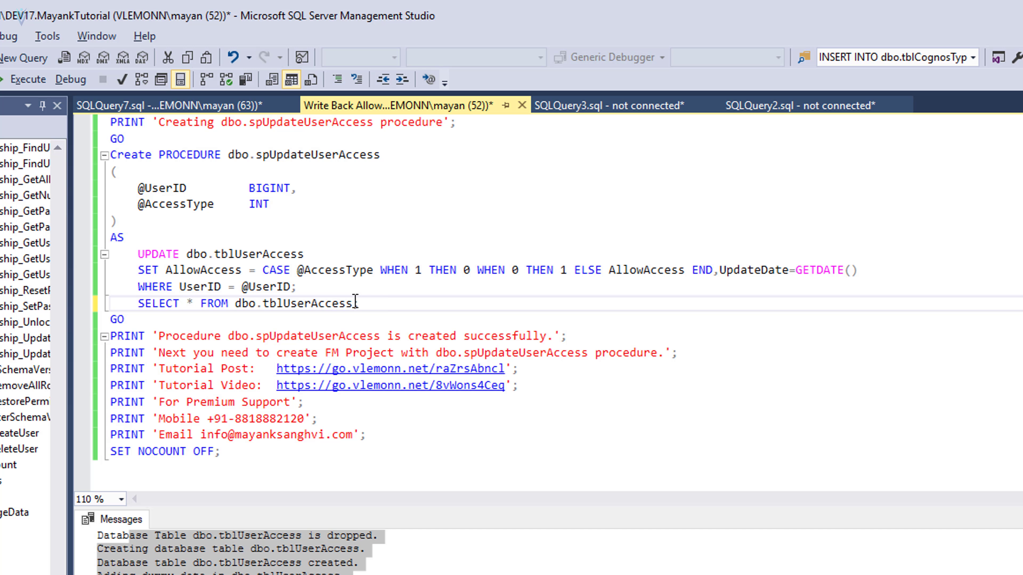
# Undo the last edit to the closing SELECT statement, then return to Framework Manager and cancel the spUpdateUserAccess definition
pyautogui.hotkey('ctrl', 'z')
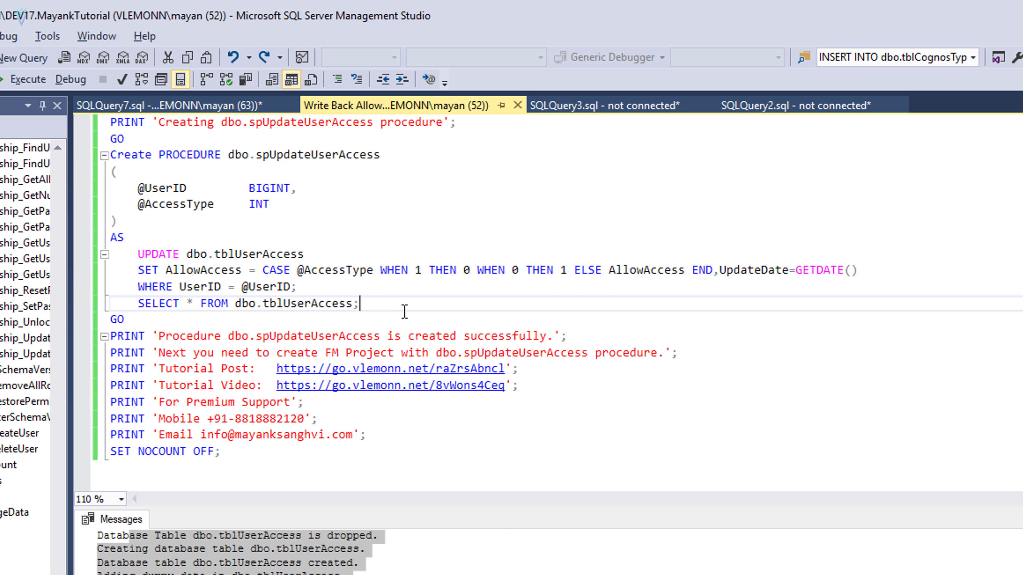
pyautogui.hotkey('alt', 'Tab')
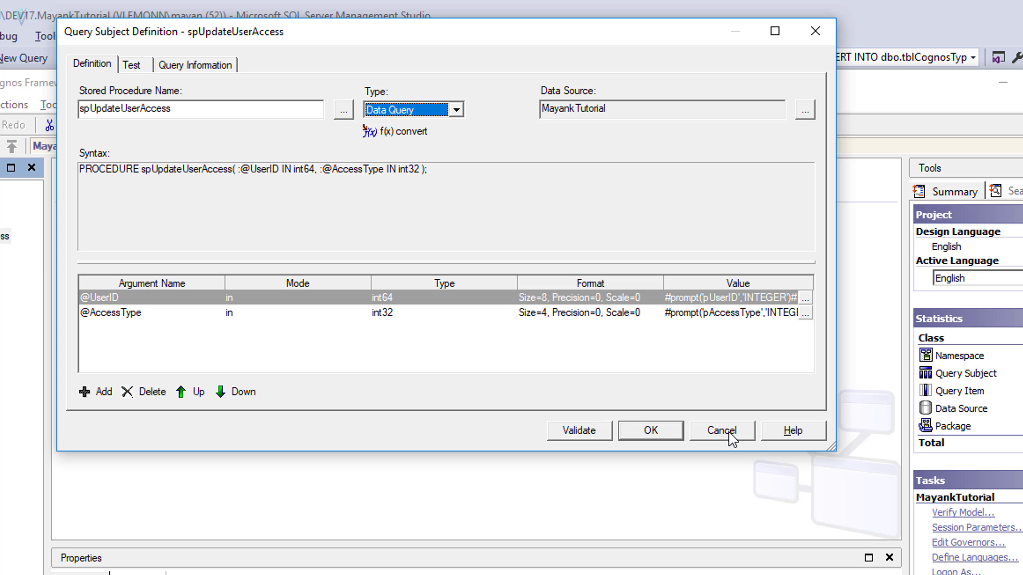
pyautogui.click(728, 433)
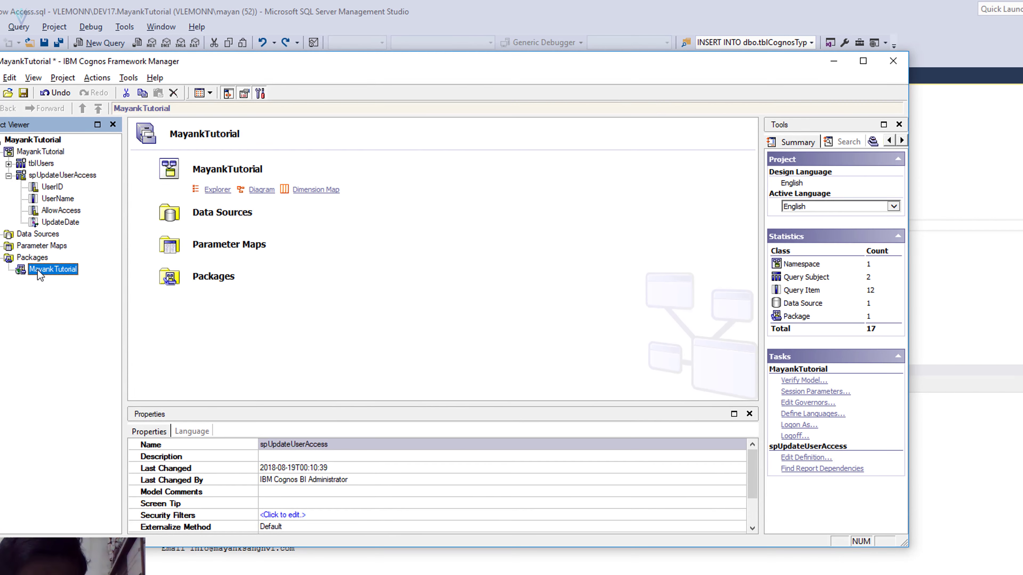
# Publish the MayankTutorial package to Public Folders > Tutorial with model versioning and pre-publish verification, accepting an additional model version
pyautogui.rightClick(103, 220)
pyautogui.click(154, 248)
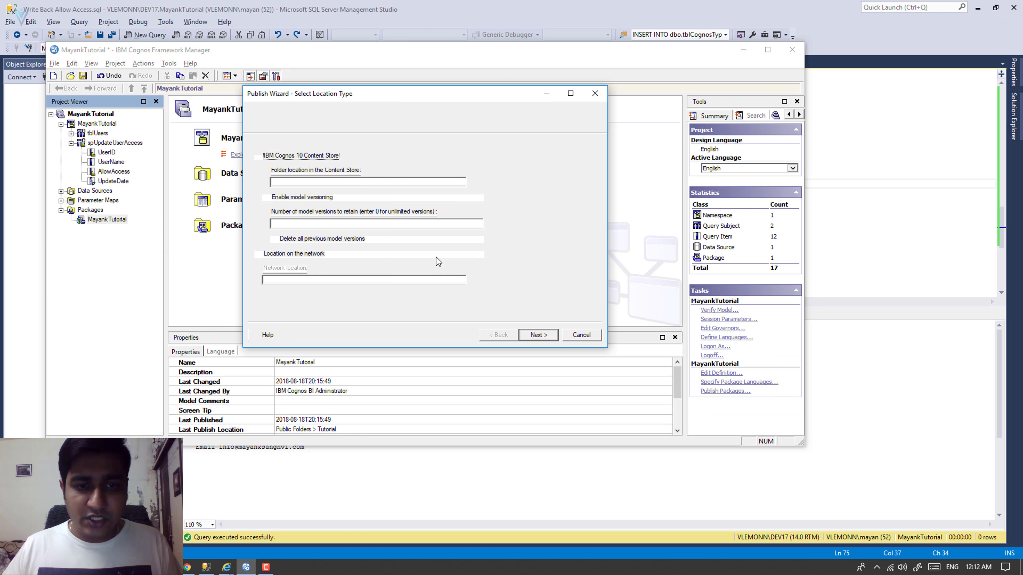
pyautogui.click(542, 336)
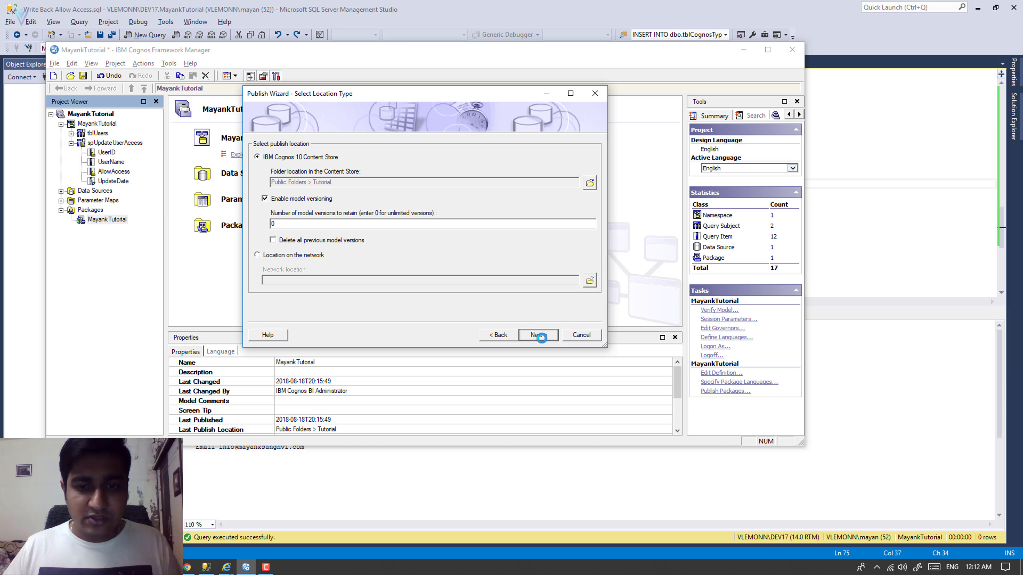
pyautogui.click(542, 336)
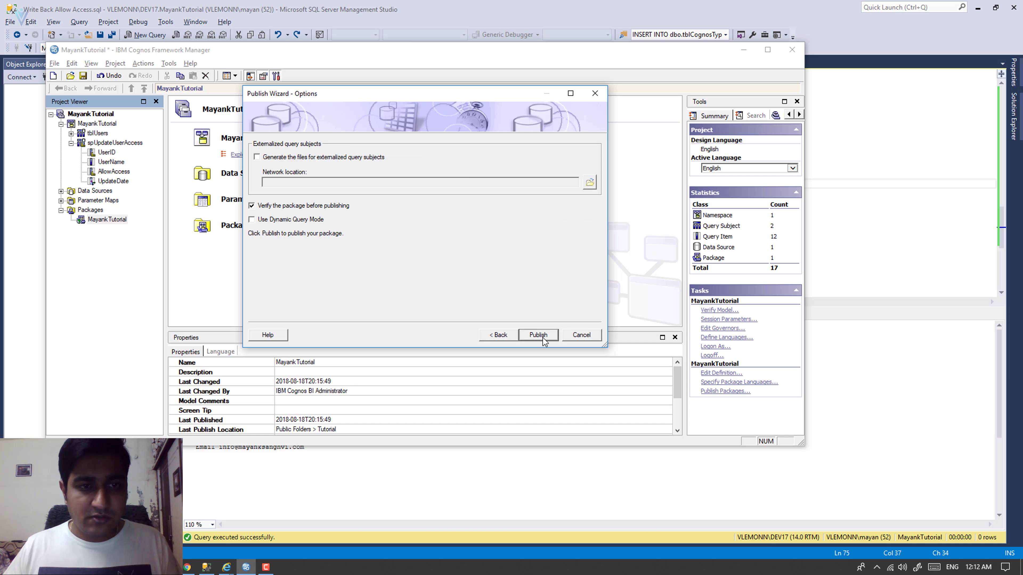
pyautogui.click(543, 336)
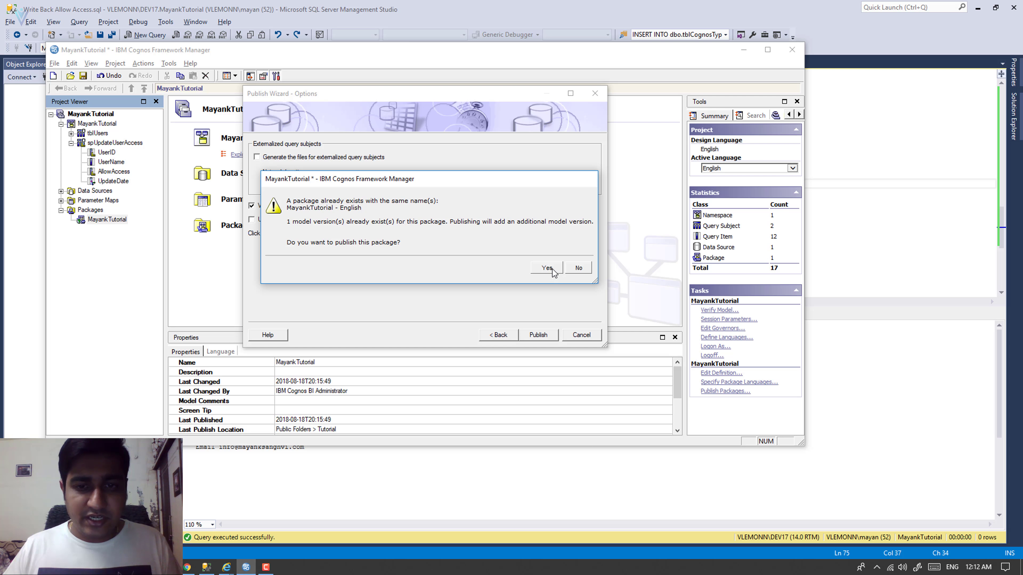
pyautogui.click(548, 268)
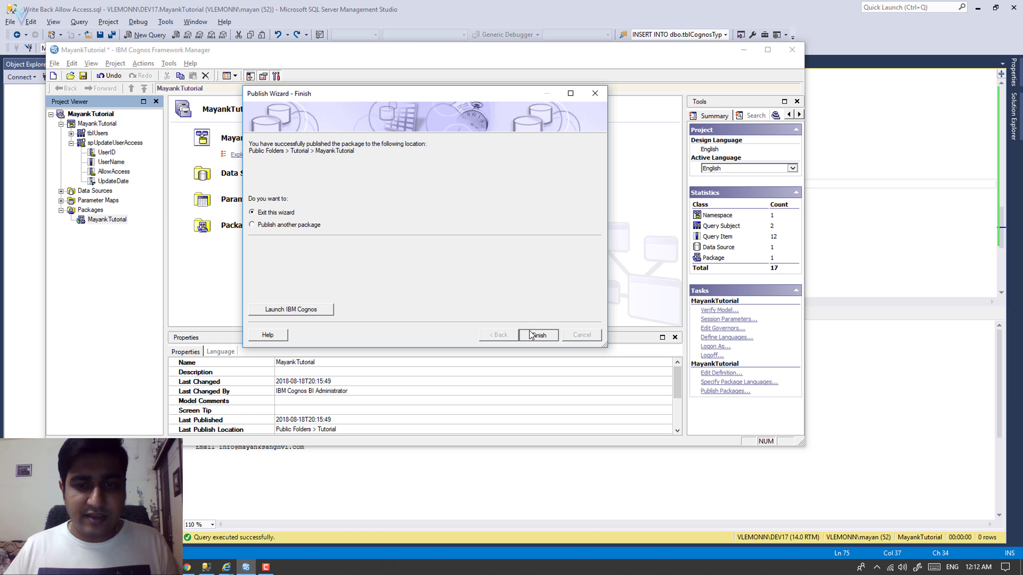
pyautogui.click(538, 335)
# Switch to Cognos Report Studio and create a new List report based on the MayankTutorial package
pyautogui.hotkey('alt', 'Tab')
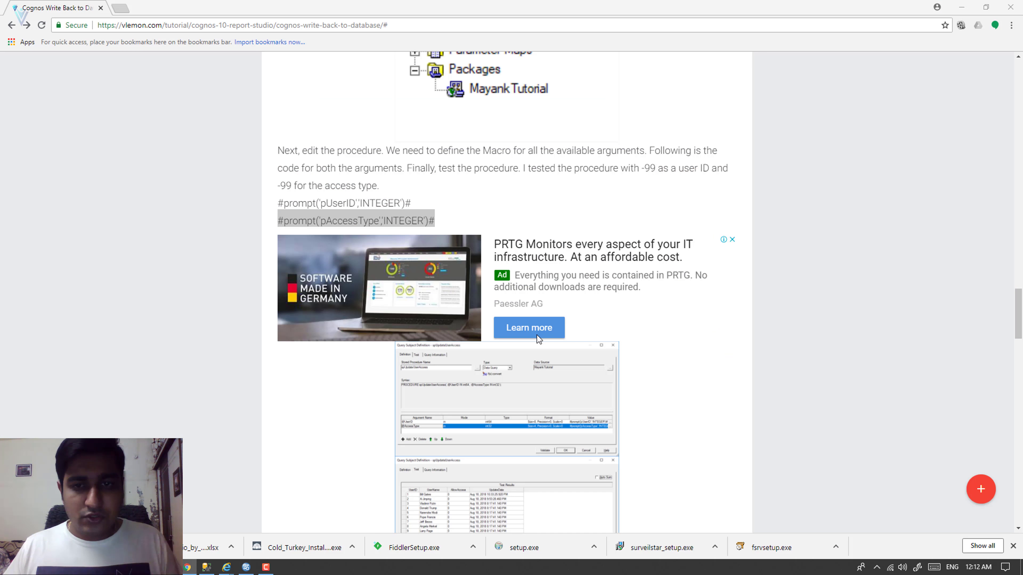
pyautogui.hotkey('alt', 'Tab')
pyautogui.hotkey('alt', 'Tab')
pyautogui.hotkey('alt', 'Tab')
pyautogui.hotkey('alt', 'Tab')
pyautogui.hotkey('alt', 'Tab')
pyautogui.hotkey('alt', 'Tab')
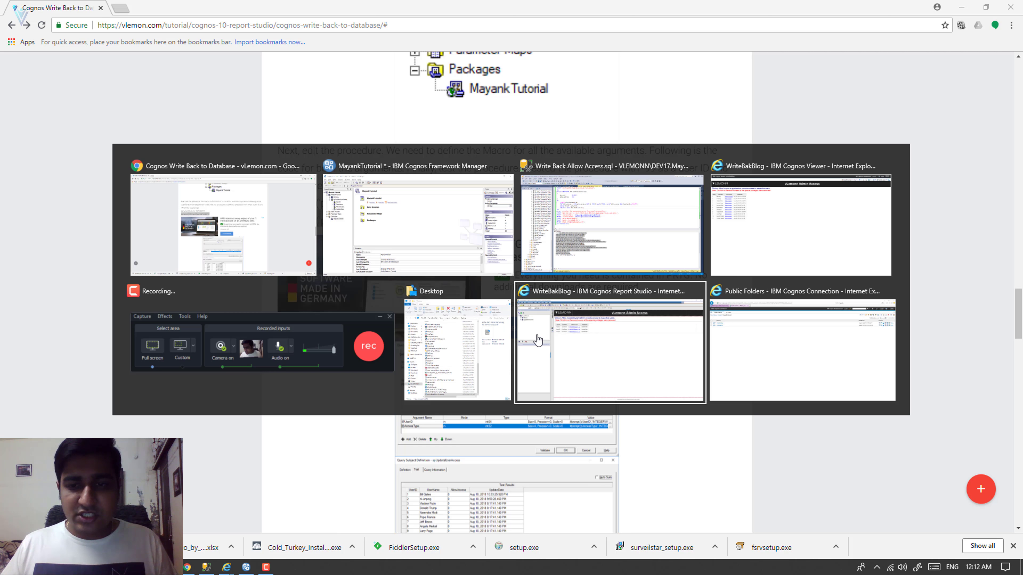
pyautogui.hotkey('alt', 'Tab')
pyautogui.hotkey('alt', 'Tab')
pyautogui.hotkey('alt', 'Tab')
pyautogui.hotkey('alt', 'Tab')
pyautogui.hotkey('alt', 'Tab')
pyautogui.hotkey('alt', 'Tab')
pyautogui.hotkey('alt', 'Tab')
pyautogui.hotkey('alt', 'Tab')
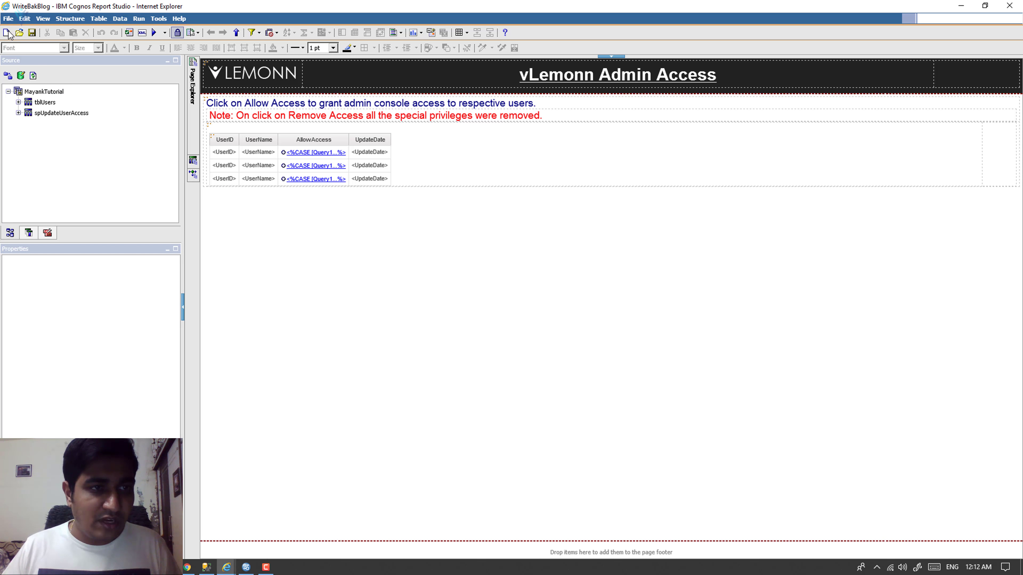
pyautogui.click(7, 33)
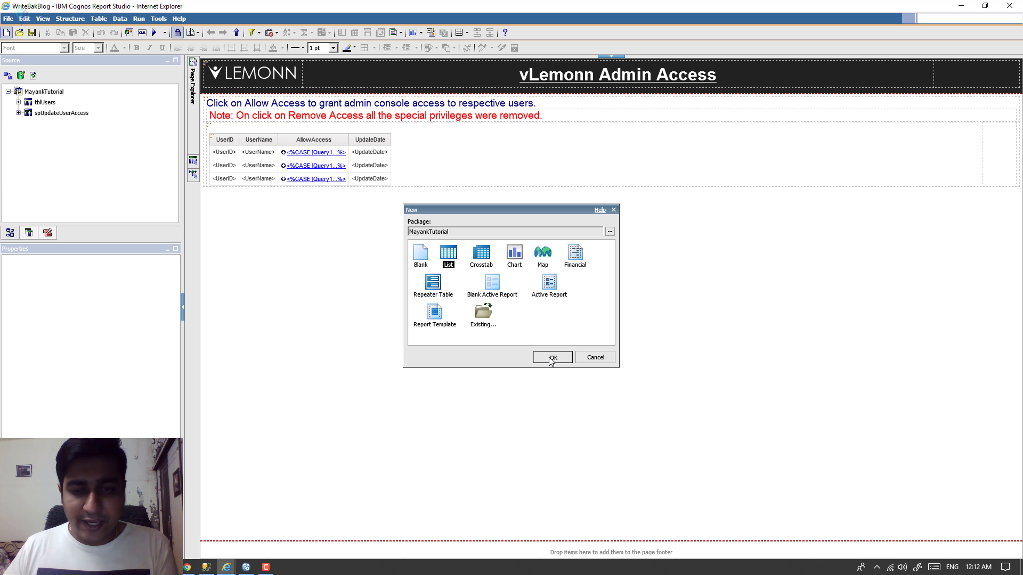
pyautogui.click(551, 358)
# Add UserID, UserName, AllowAccess and UpdateDate from spUpdateUserAccess as columns of the empty list
pyautogui.click(19, 113)
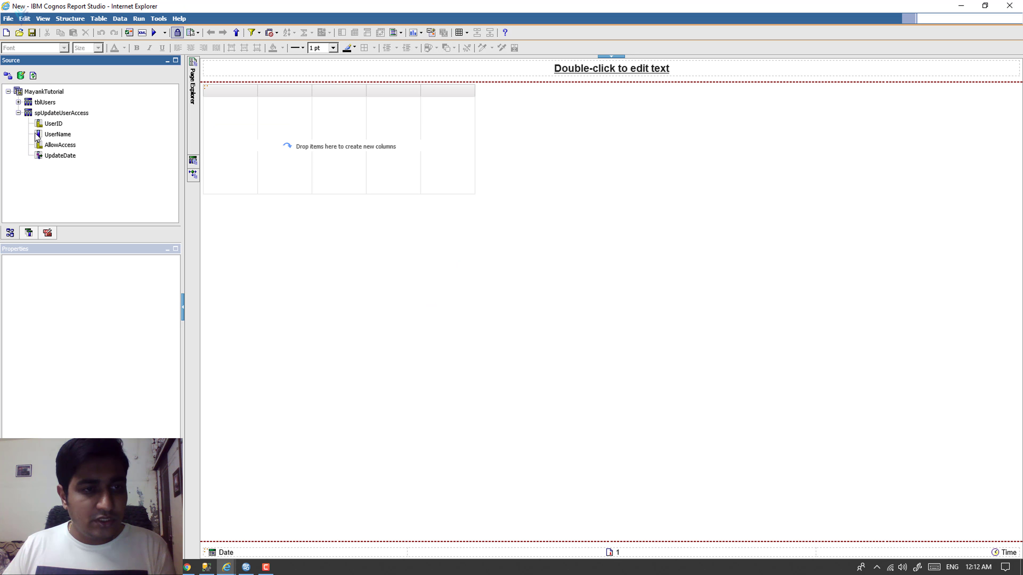
pyautogui.click(54, 123)
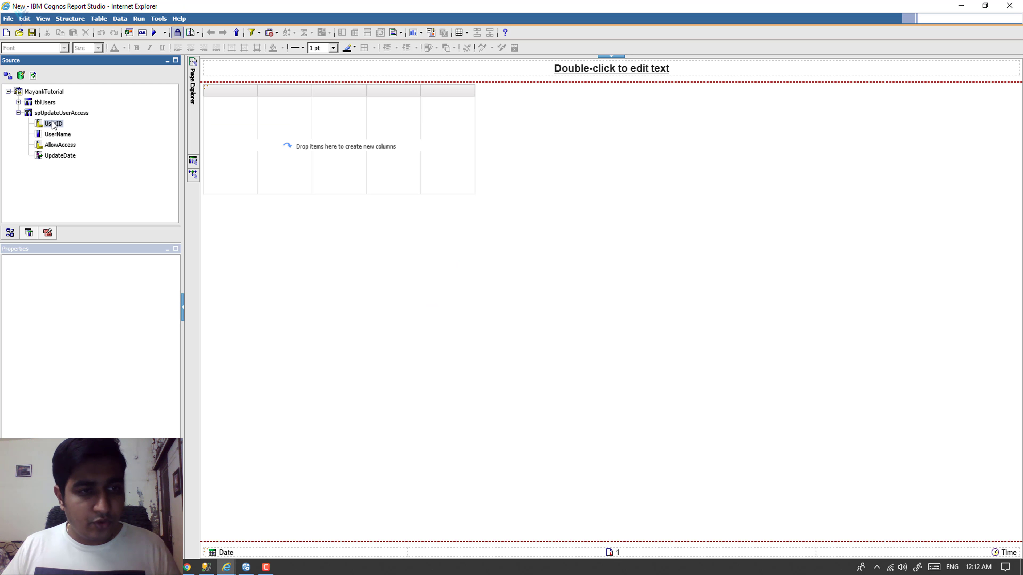
pyautogui.keyDown('shift'); pyautogui.click(56, 156); pyautogui.keyUp('shift')
pyautogui.moveTo(57, 149); pyautogui.dragTo(308, 142)
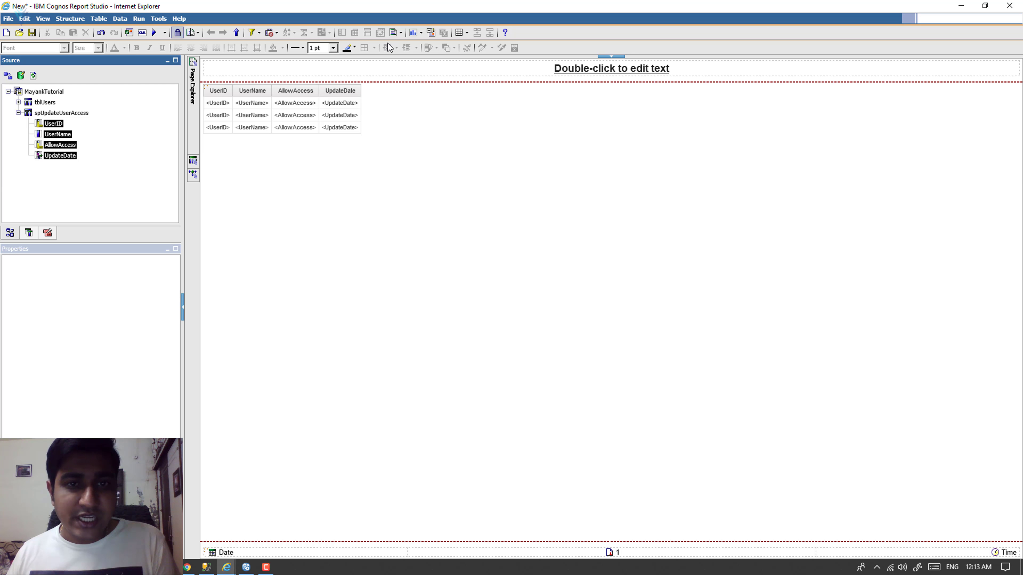
pyautogui.click(376, 149)
pyautogui.click(214, 94)
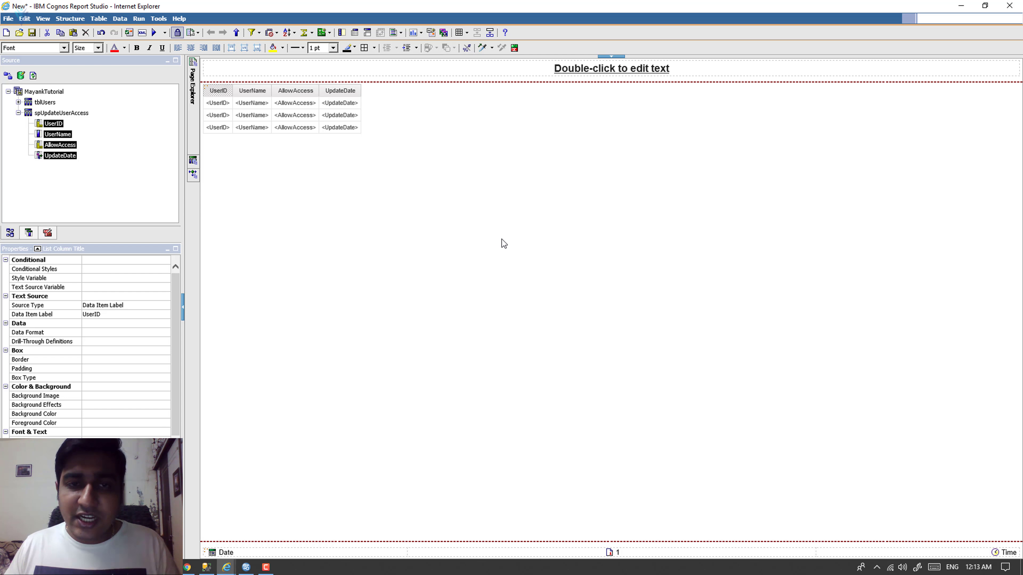
# Switch to Framework Manager, check the prompt macros of both spUpdateUserAccess arguments, and return to Report Studio
pyautogui.hotkey('alt', 'Tab')
pyautogui.hotkey('alt', 'Tab')
pyautogui.hotkey('alt', 'Tab')
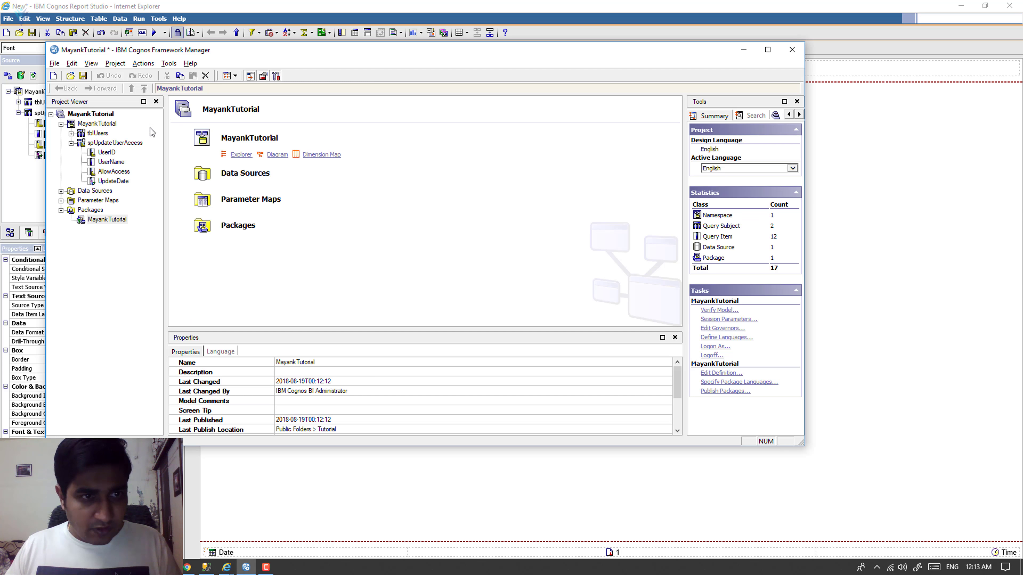
pyautogui.doubleClick(120, 144)
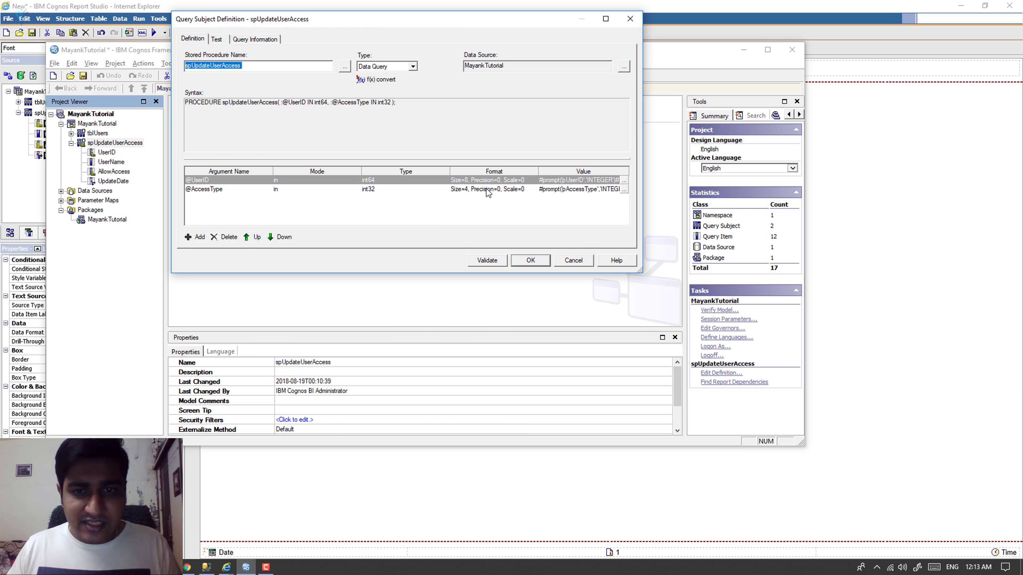
pyautogui.click(488, 190)
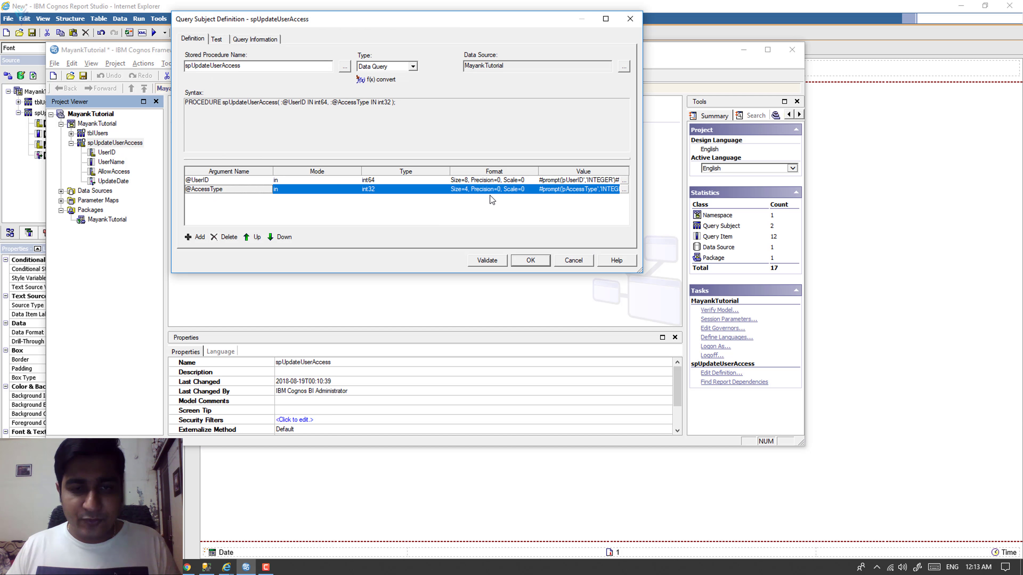
pyautogui.hotkey('alt', 'Tab')
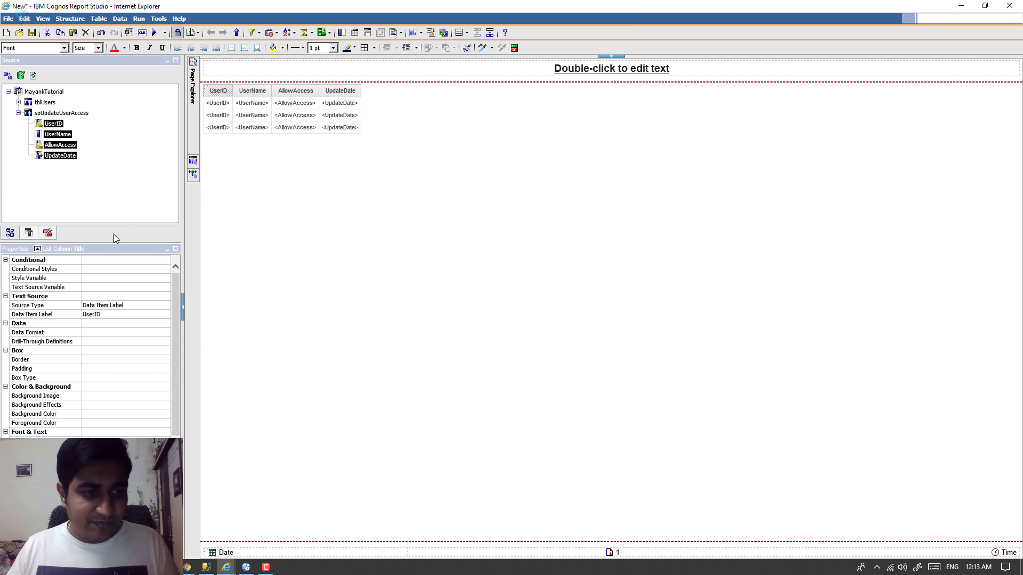
# Try to insert a text box prompt with the new parameter pUserID on the report page, and undo the insertion
pyautogui.click(48, 233)
pyautogui.scroll(-3, 103, 173)
pyautogui.scroll(-5, 104, 177)
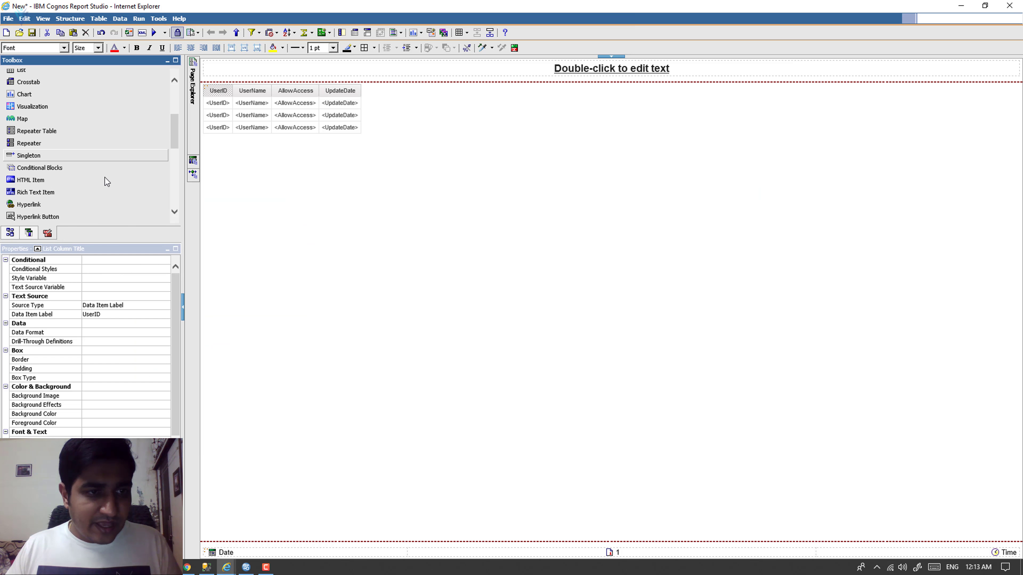
pyautogui.scroll(-3, 105, 178)
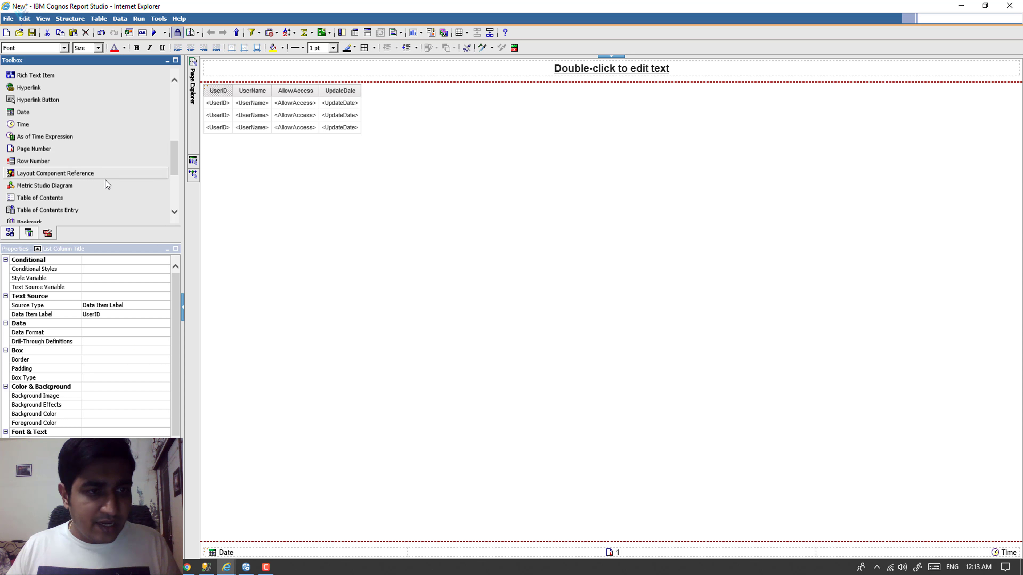
pyautogui.moveTo(39, 188); pyautogui.dragTo(212, 100)
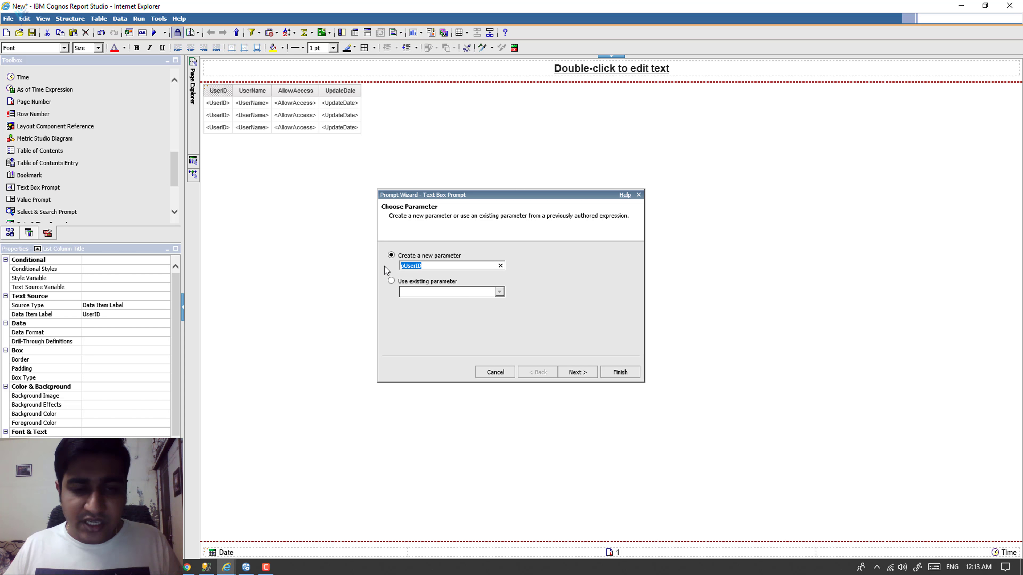
pyautogui.click(621, 371)
pyautogui.click(100, 34)
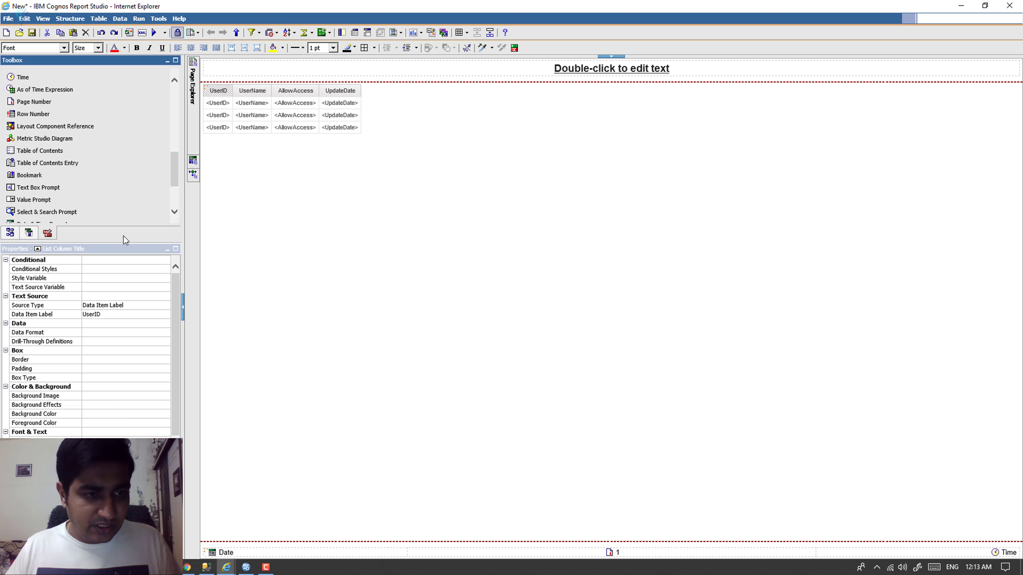
# Insert a text box prompt above the list with a new parameter named pUserID
pyautogui.moveTo(38, 188); pyautogui.dragTo(204, 115)
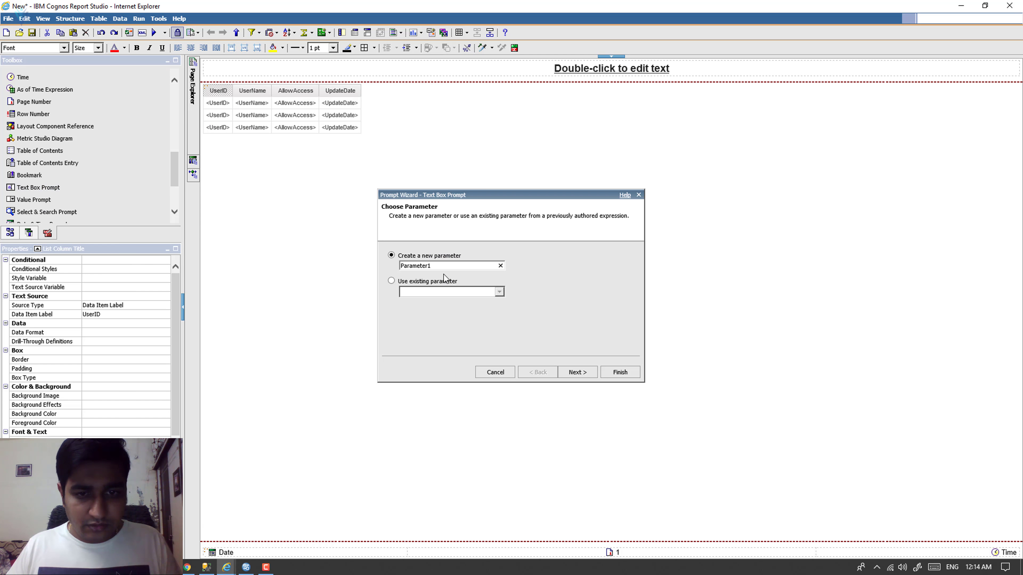
pyautogui.doubleClick(444, 265)
pyautogui.write('pUserID')
pyautogui.click(620, 372)
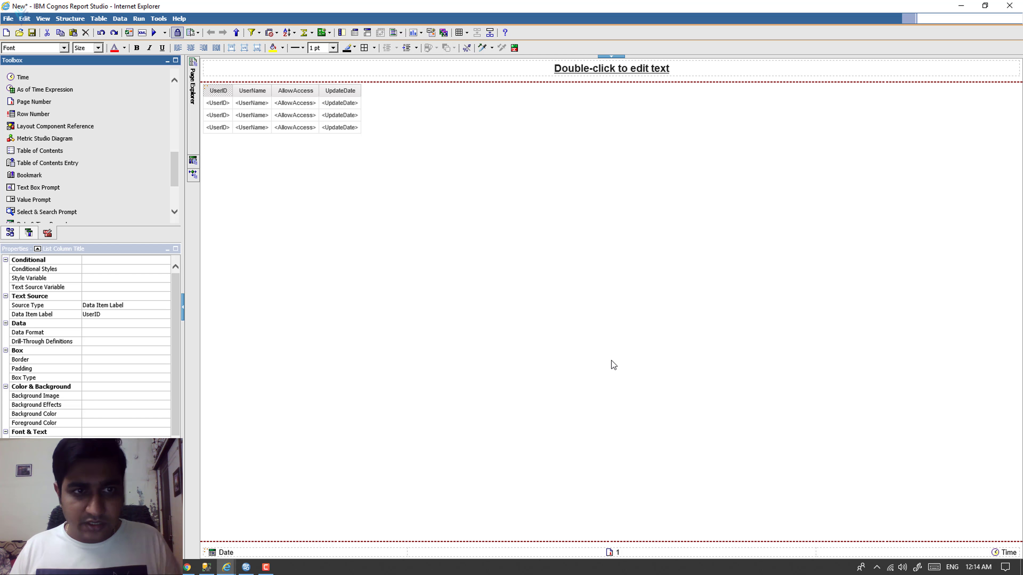
# Insert a second text box prompt beside the first one with a new parameter named pAccessType
pyautogui.moveTo(39, 187); pyautogui.dragTo(282, 90)
pyautogui.doubleClick(458, 270)
pyautogui.write('p')
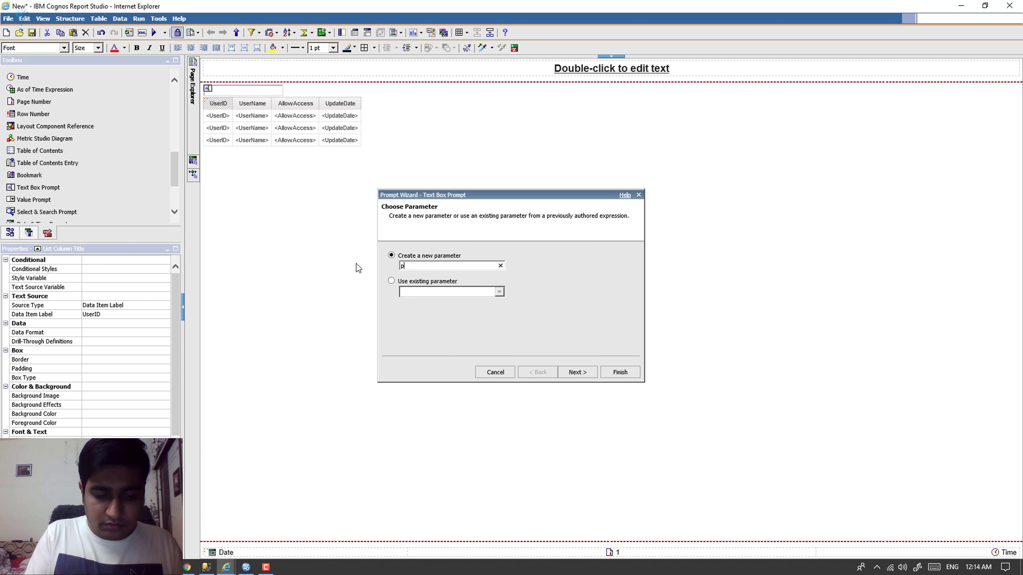
pyautogui.write('AccessType')
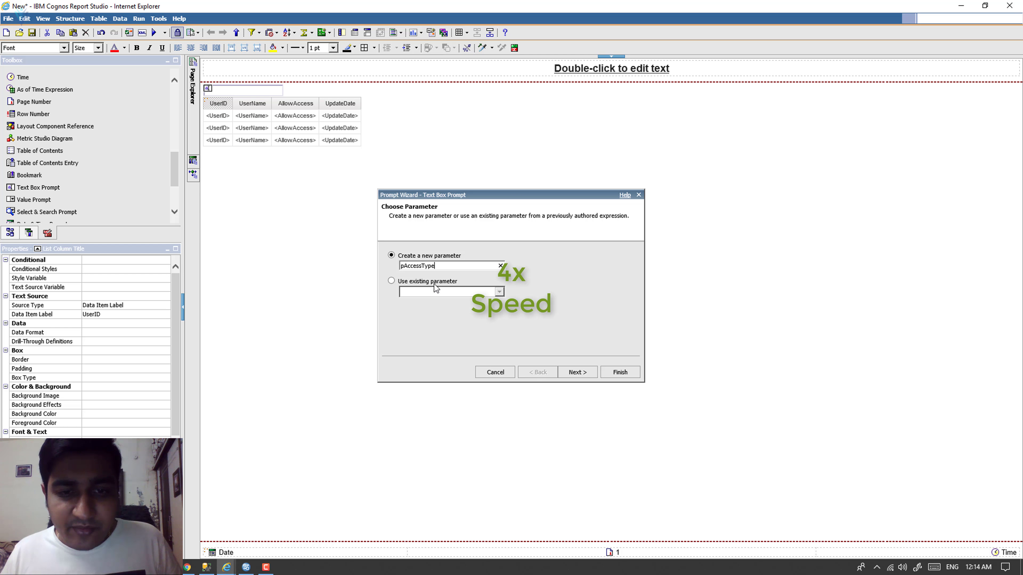
pyautogui.click(620, 372)
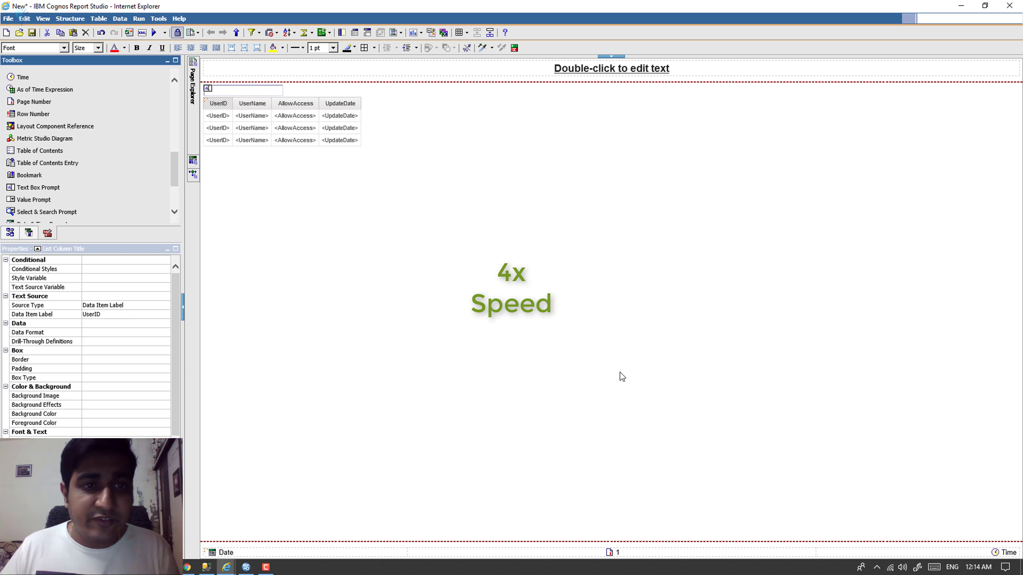
# Set the default selection of the pUserID text box prompt to -99
pyautogui.click(245, 89)
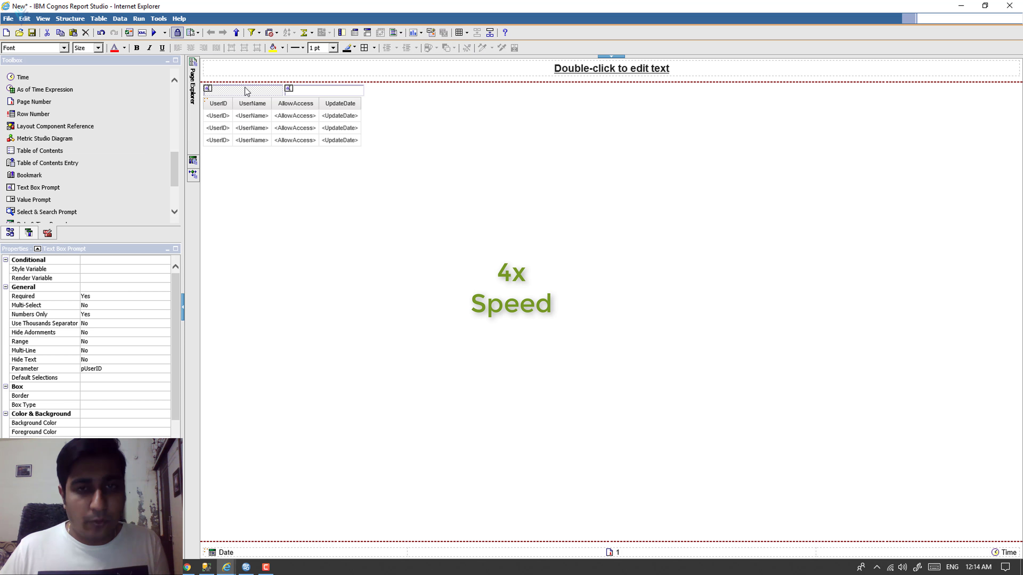
pyautogui.click(176, 249)
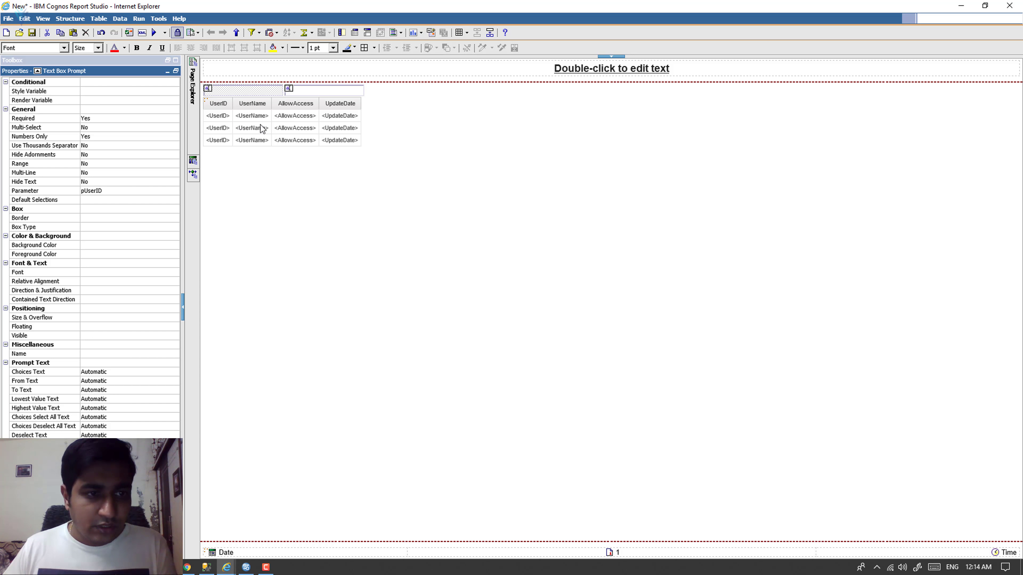
pyautogui.click(133, 200)
pyautogui.click(175, 200)
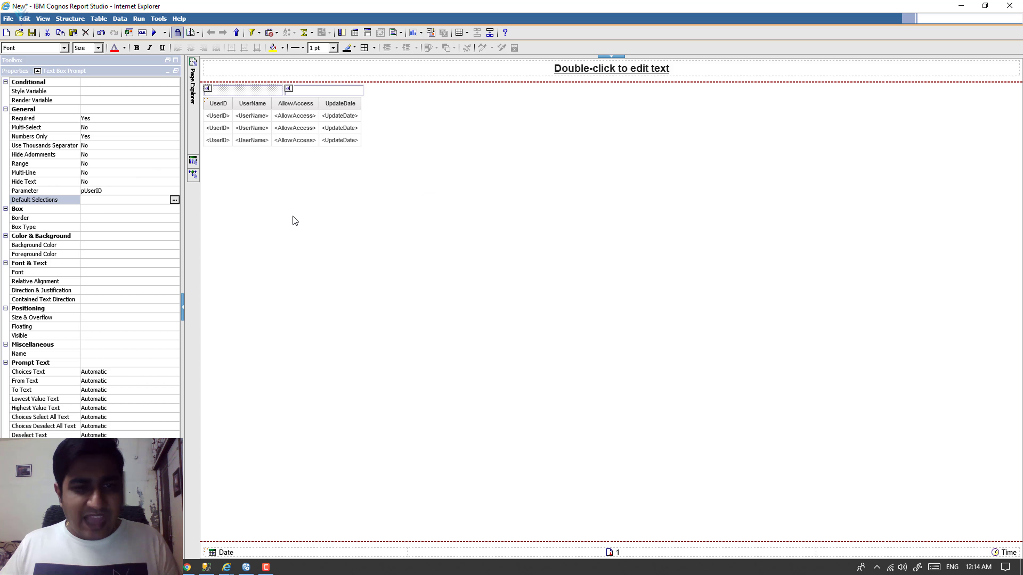
pyautogui.click(414, 306)
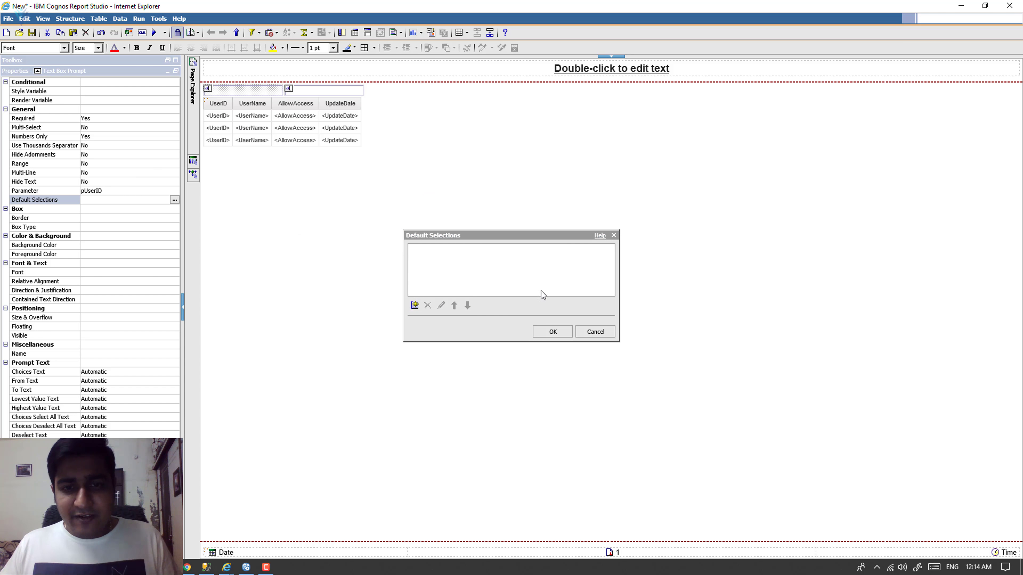
pyautogui.write('10')
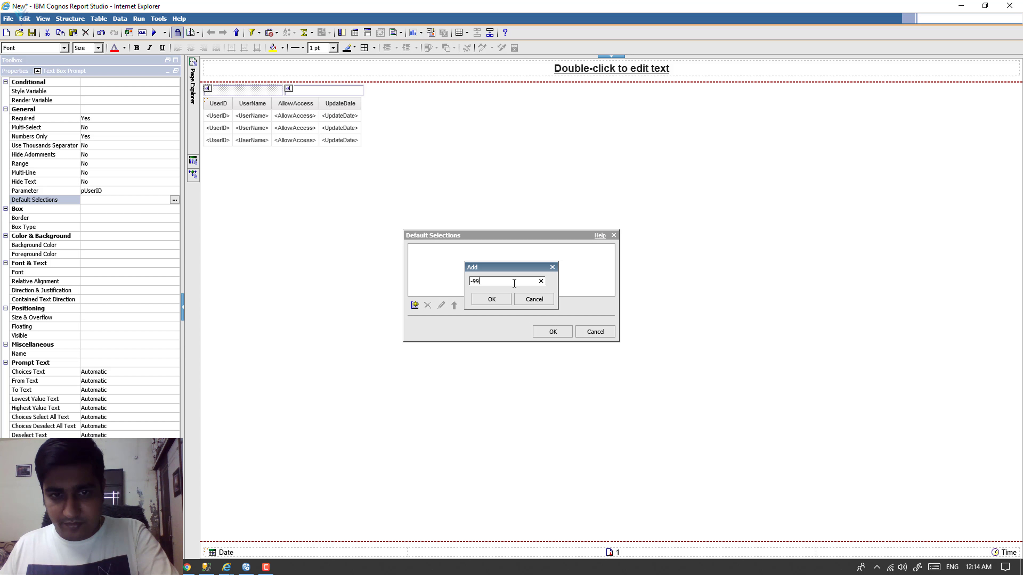
pyautogui.click(503, 300)
pyautogui.click(553, 332)
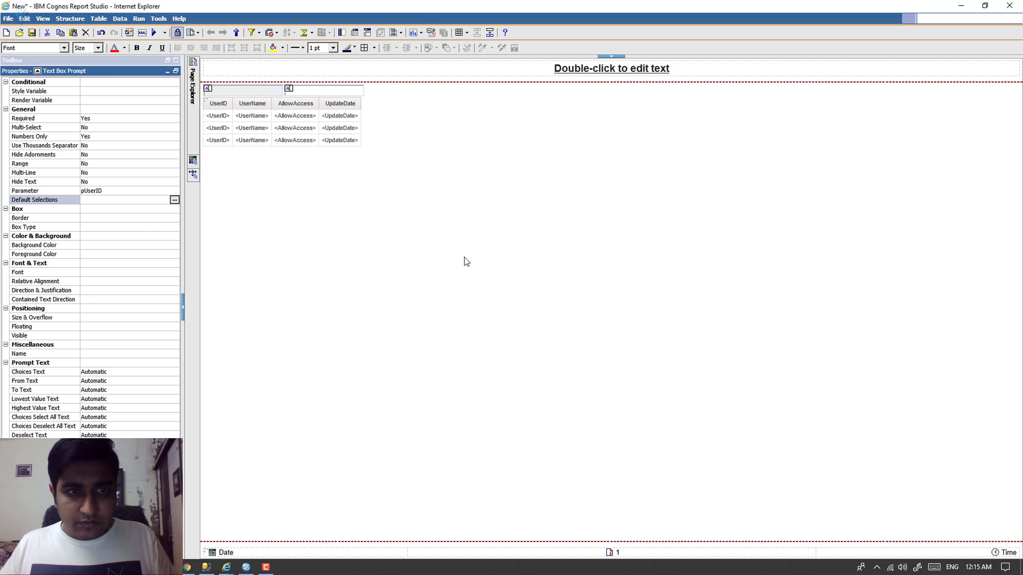
# Set the default selection of the pAccessType text box prompt to -99 and run the report in HTML to check its output
pyautogui.click(327, 94)
pyautogui.click(176, 201)
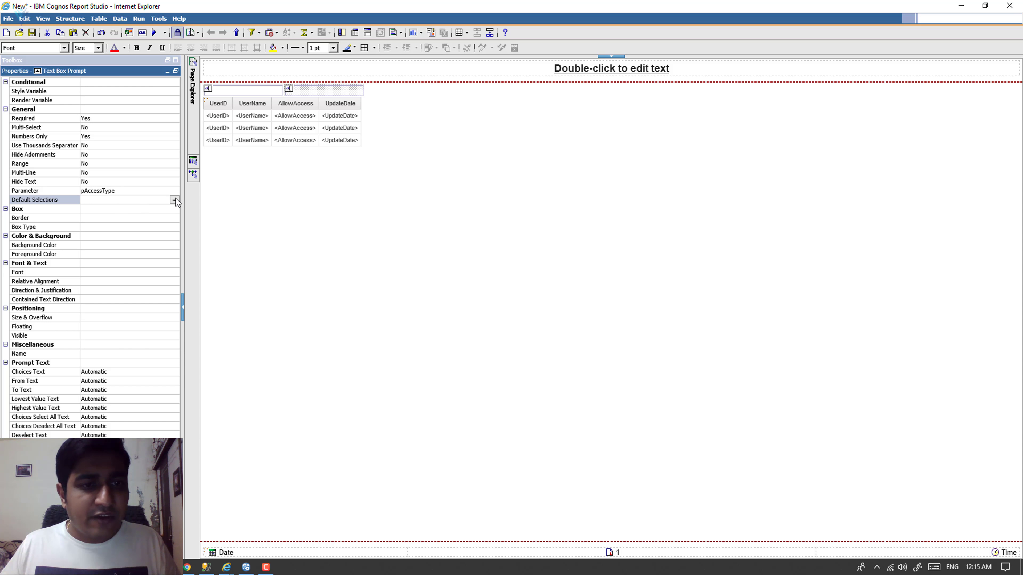
pyautogui.click(174, 200)
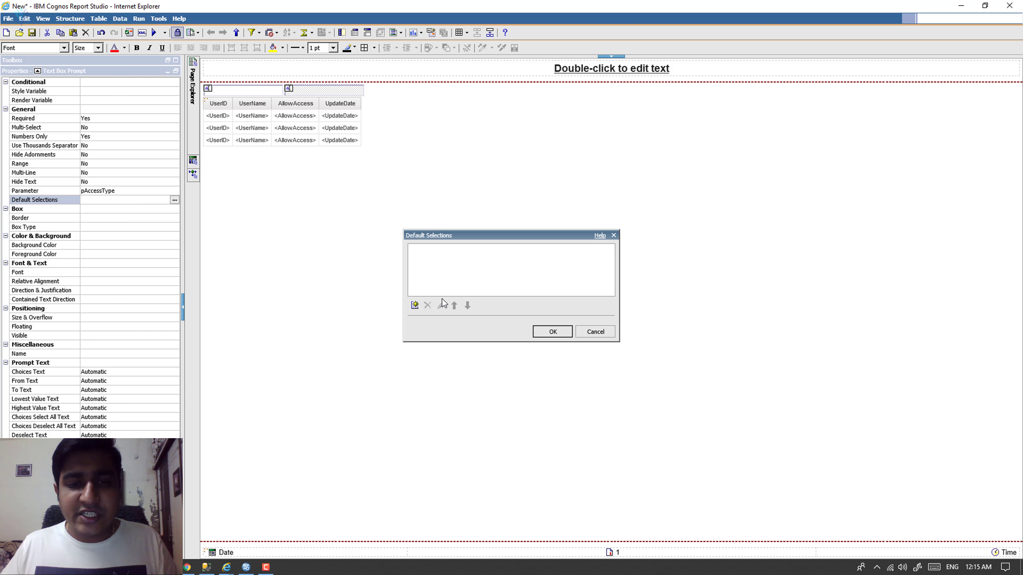
pyautogui.click(414, 305)
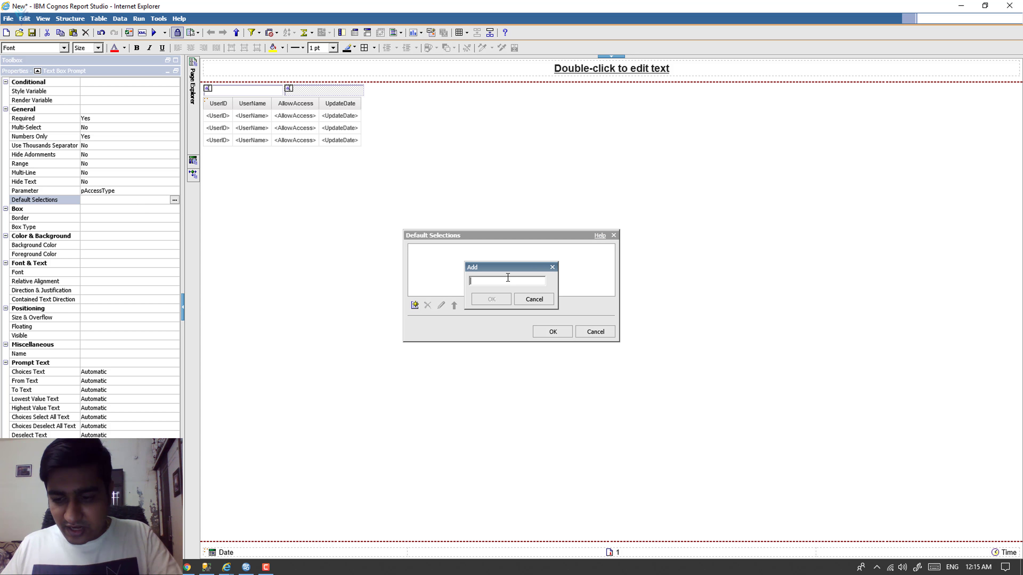
pyautogui.write('-99')
pyautogui.click(491, 300)
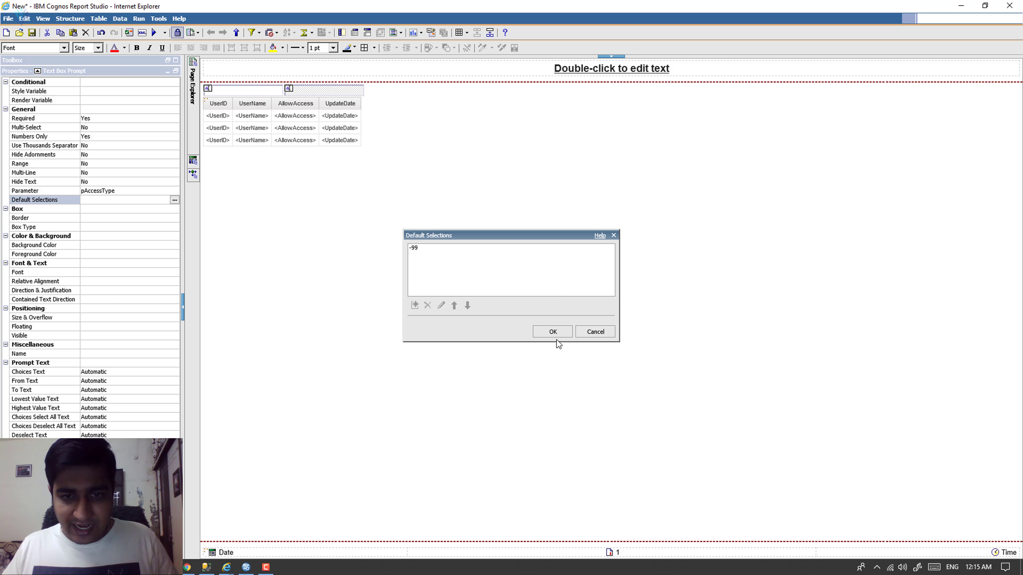
pyautogui.click(557, 336)
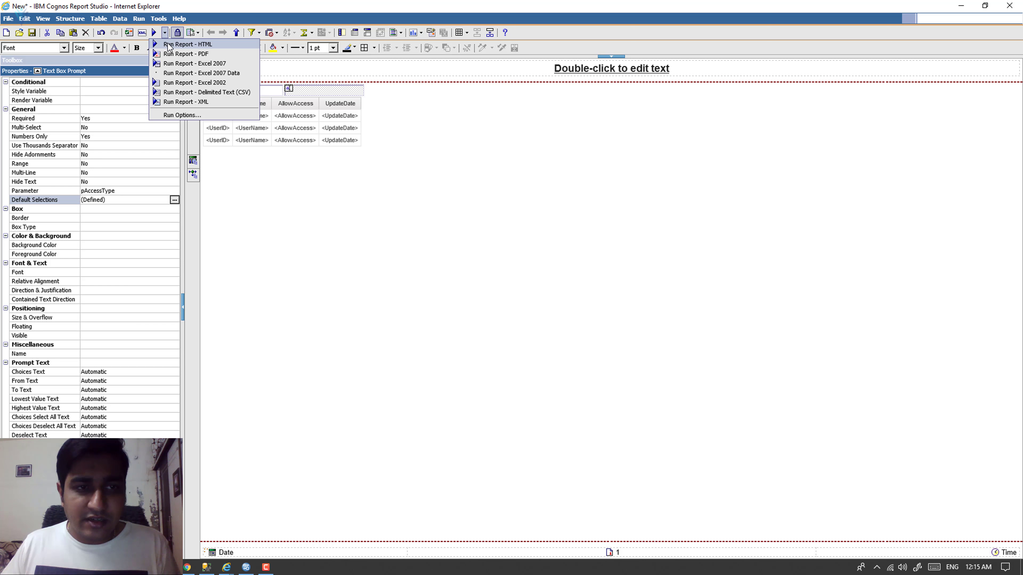
pyautogui.click(169, 47)
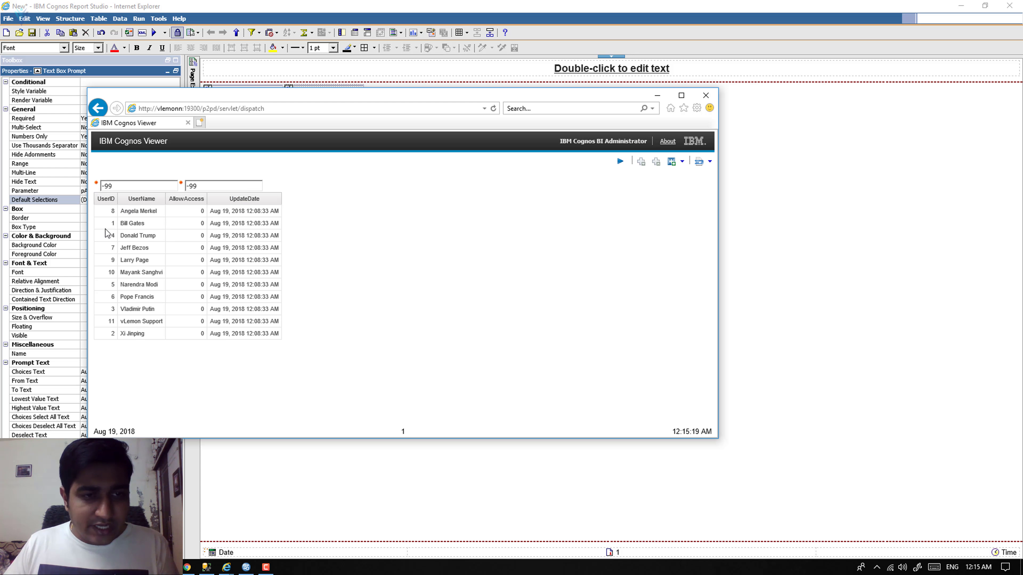
pyautogui.click(706, 95)
# Sort the list by the UserID column in ascending order and run the report again
pyautogui.click(219, 124)
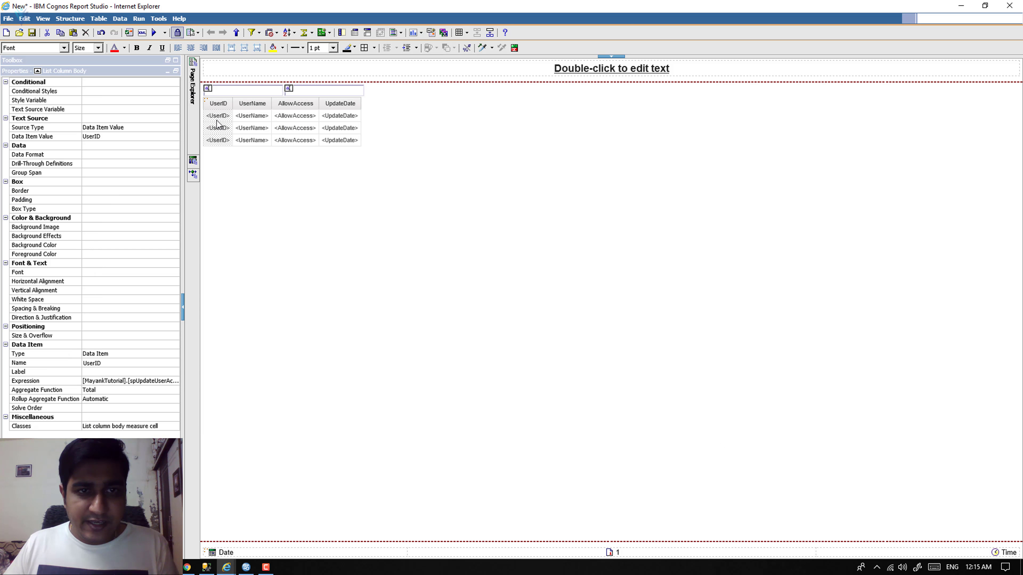
pyautogui.click(294, 34)
pyautogui.click(308, 58)
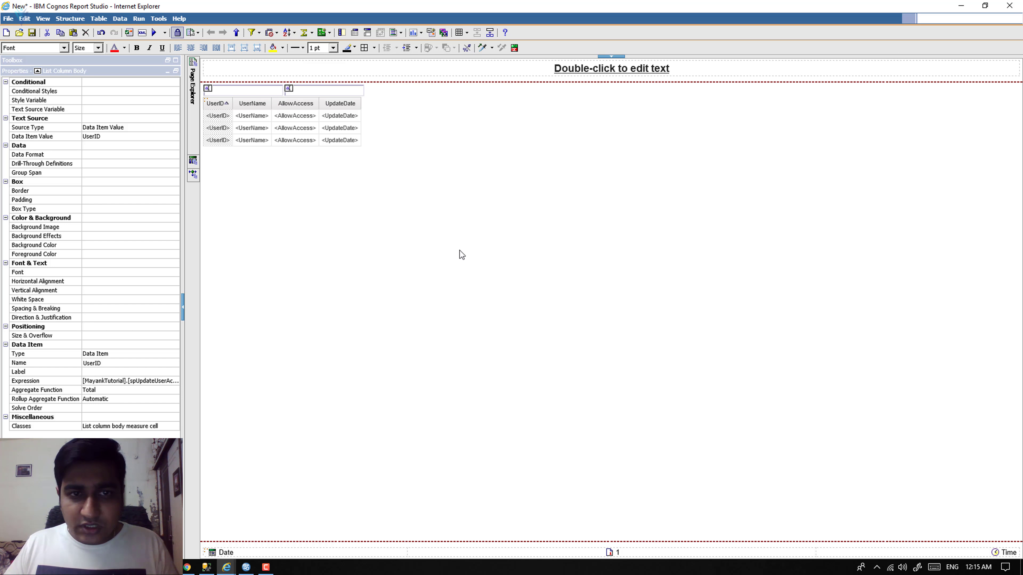
pyautogui.hotkey('alt', 'Tab')
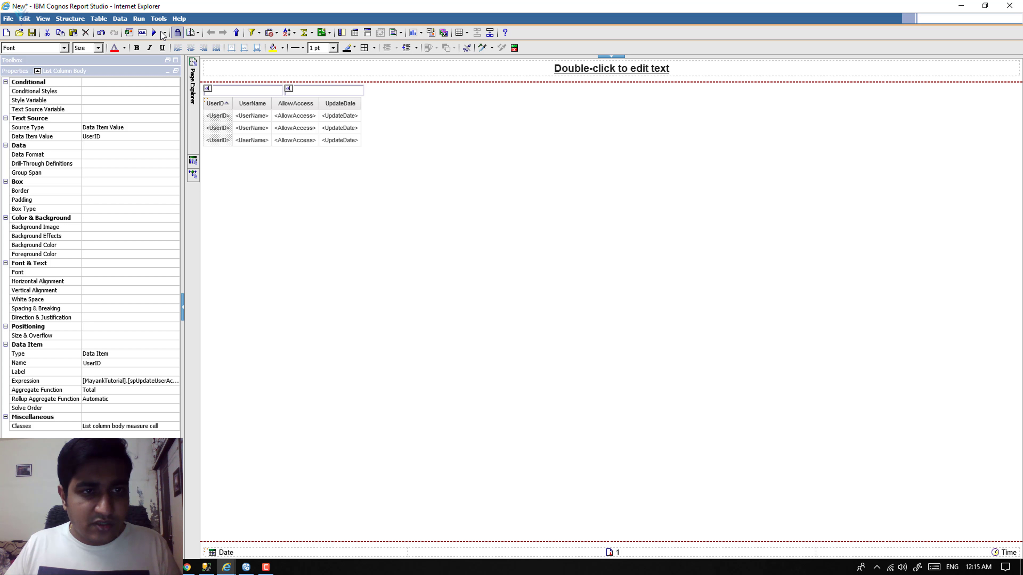
pyautogui.click(153, 32)
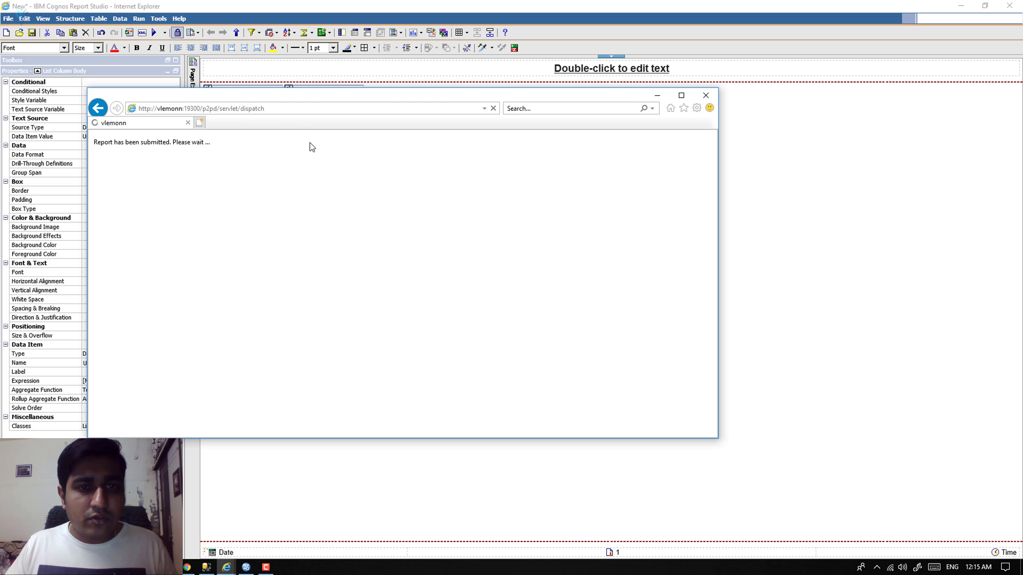
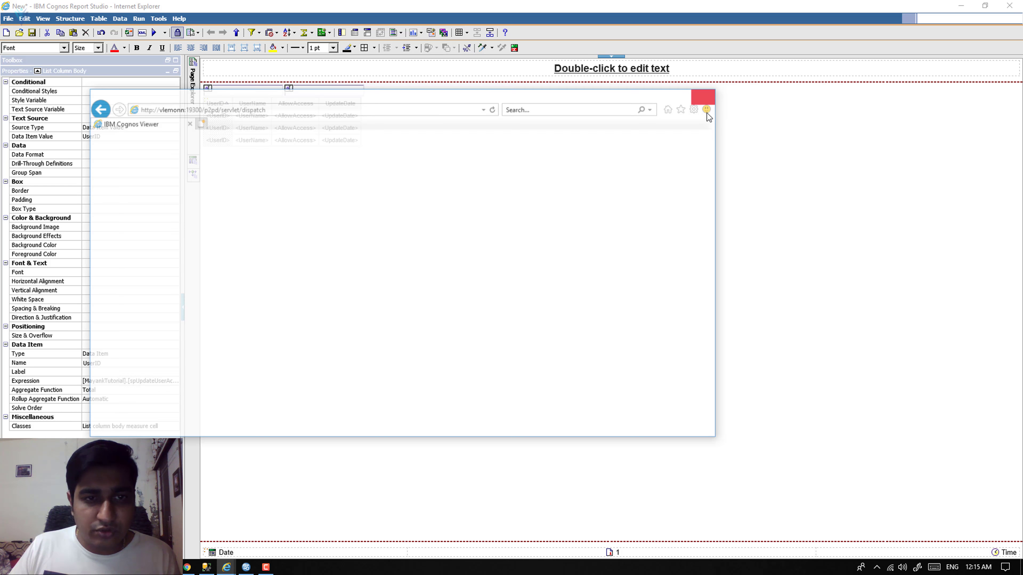
# Change the source type of the AllowAccess column body from data item value to Report Expression
pyautogui.click(310, 117)
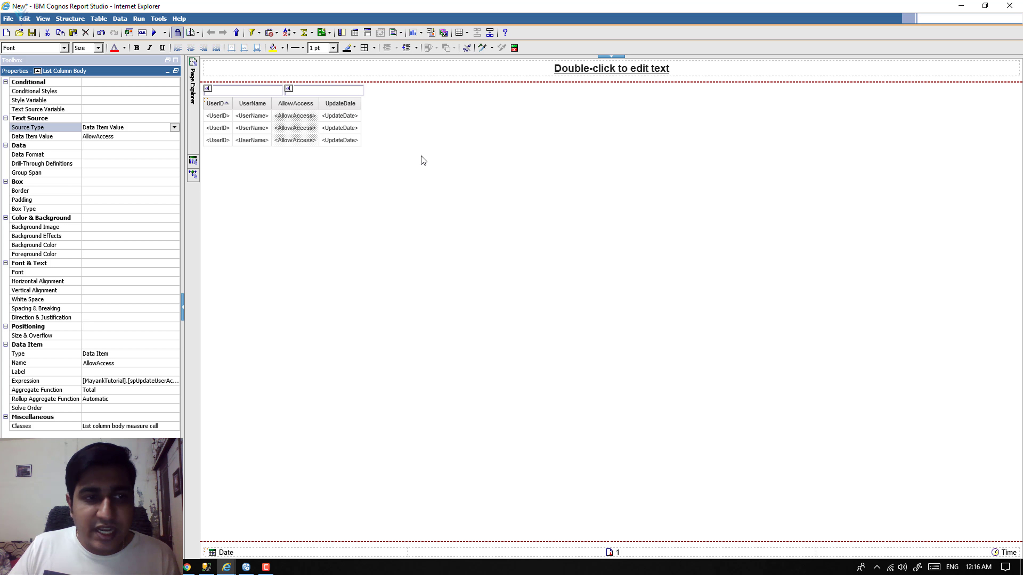
pyautogui.click(174, 128)
pyautogui.click(131, 166)
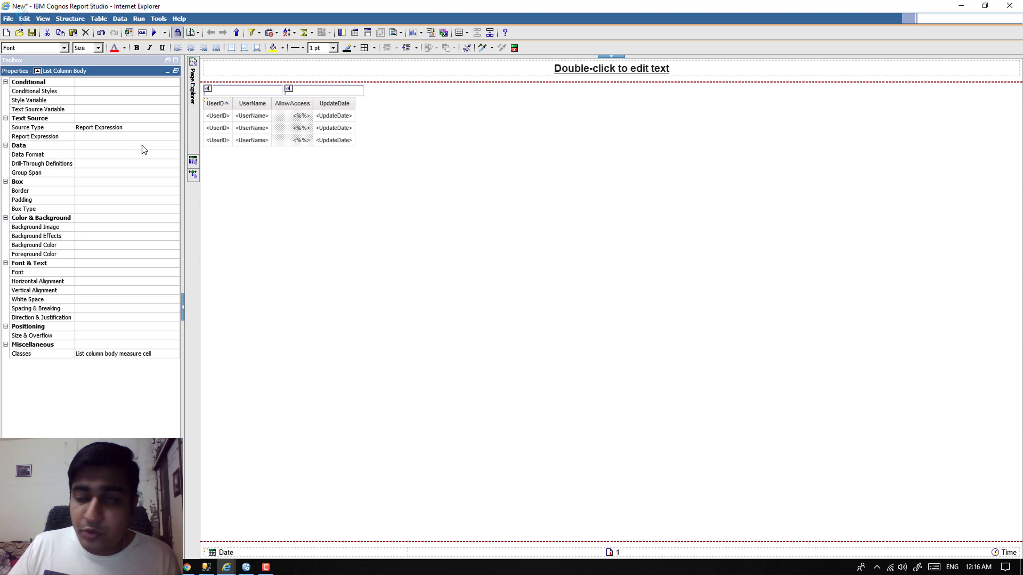
# Open the AllowAccess report expression for editing and copy the CASE expression from the Cognos Write Back to Database tutorial page in Chrome
pyautogui.click(163, 137)
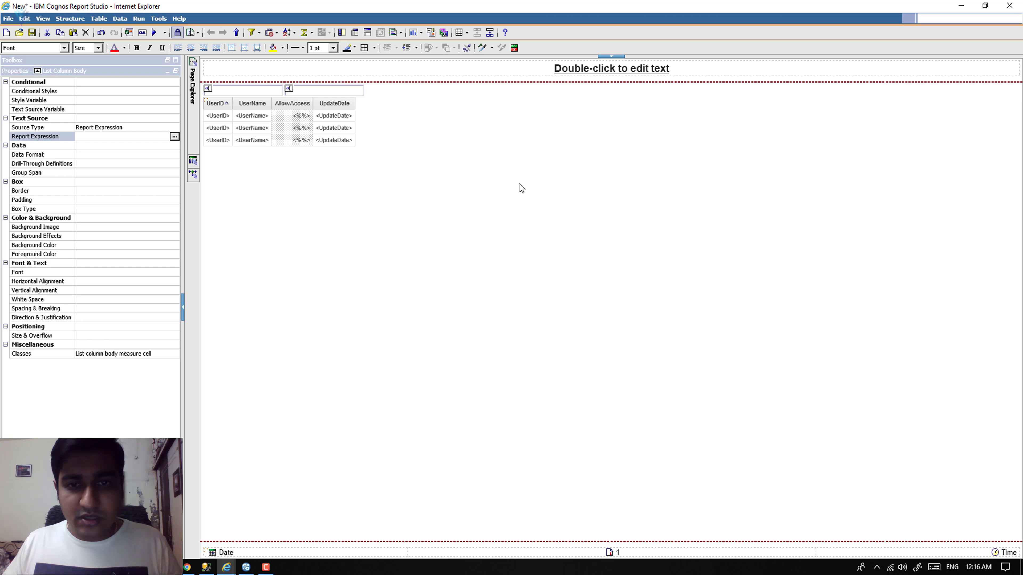
pyautogui.hotkey('alt', 'Tab')
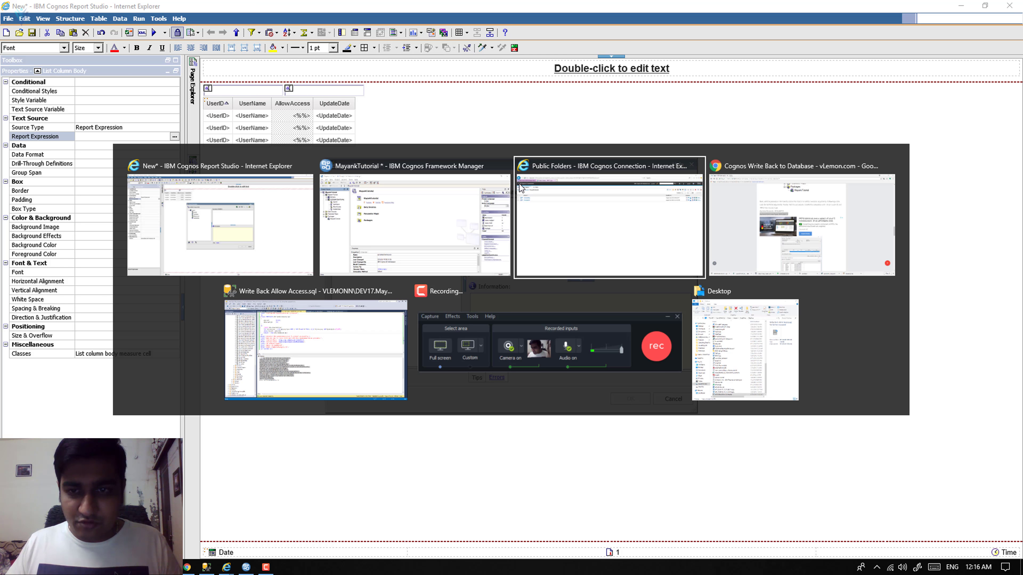
pyautogui.hotkey('alt', 'Tab')
pyautogui.scroll(-6, 602, 191)
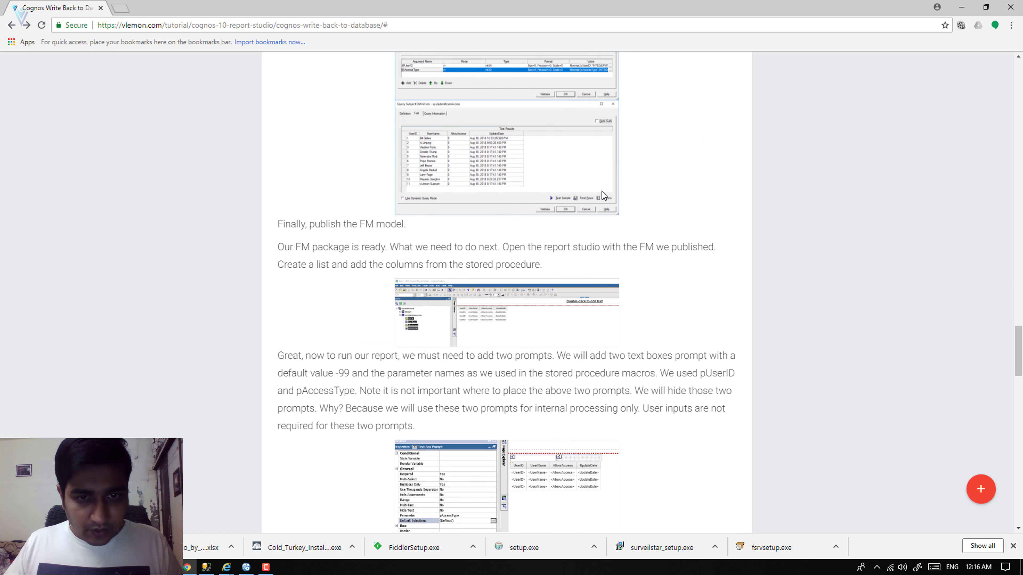
pyautogui.scroll(-9, 602, 191)
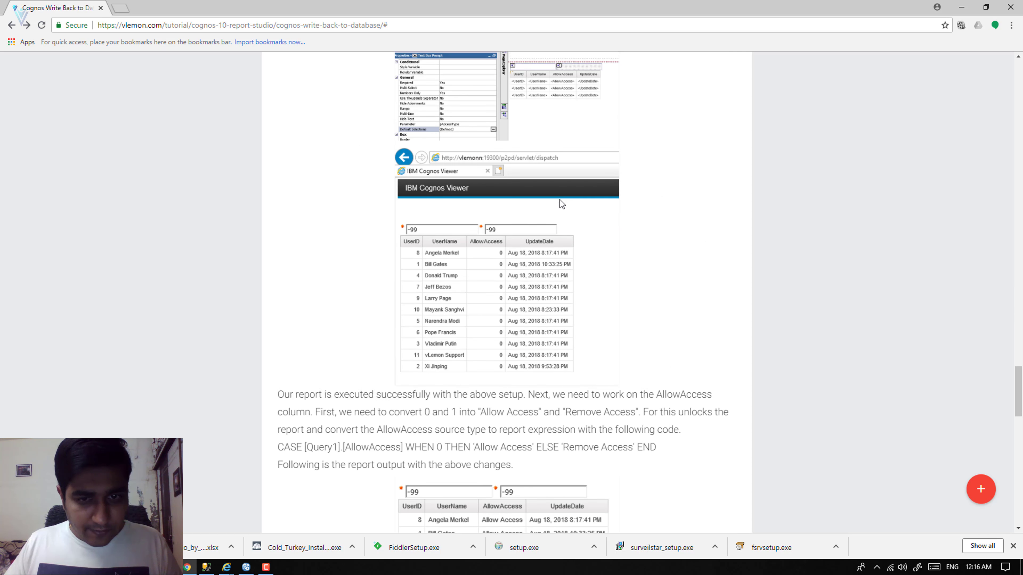
pyautogui.scroll(-6, 562, 204)
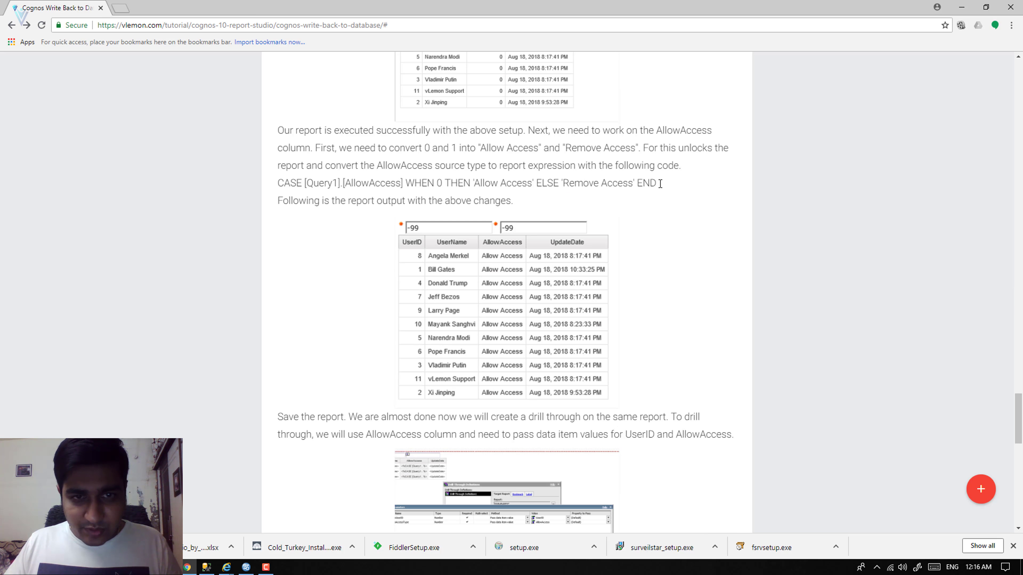
pyautogui.moveTo(657, 184); pyautogui.dragTo(281, 185)
pyautogui.hotkey('ctrl', 'c')
# Back in Report Studio, paste CASE [Query1].[AllowAccess] WHEN 0 THEN 'Allow Access' ELSE 'Remove Access' END as the expression definition
pyautogui.hotkey('alt', 'Tab')
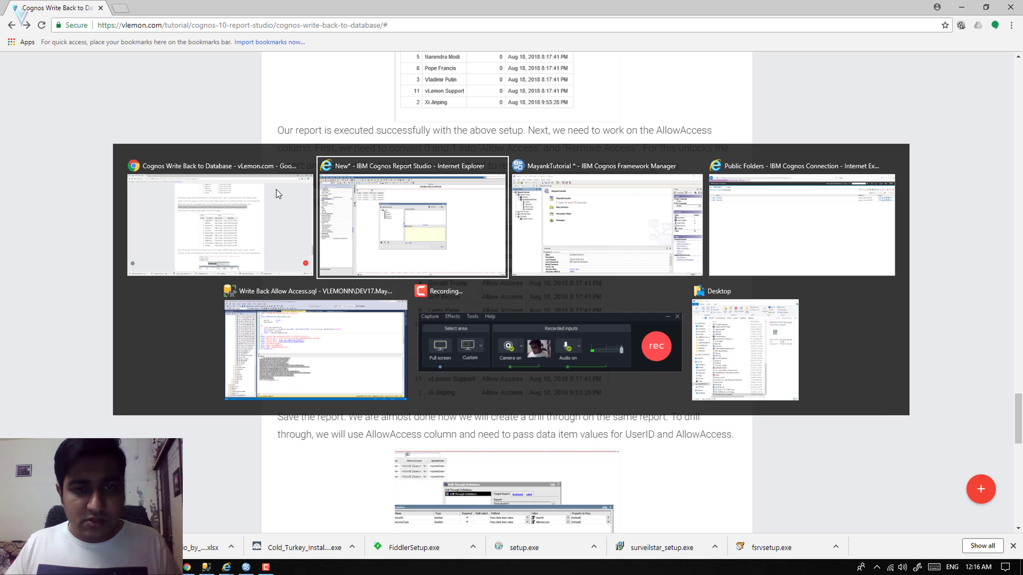
pyautogui.hotkey('ctrl', 'v')
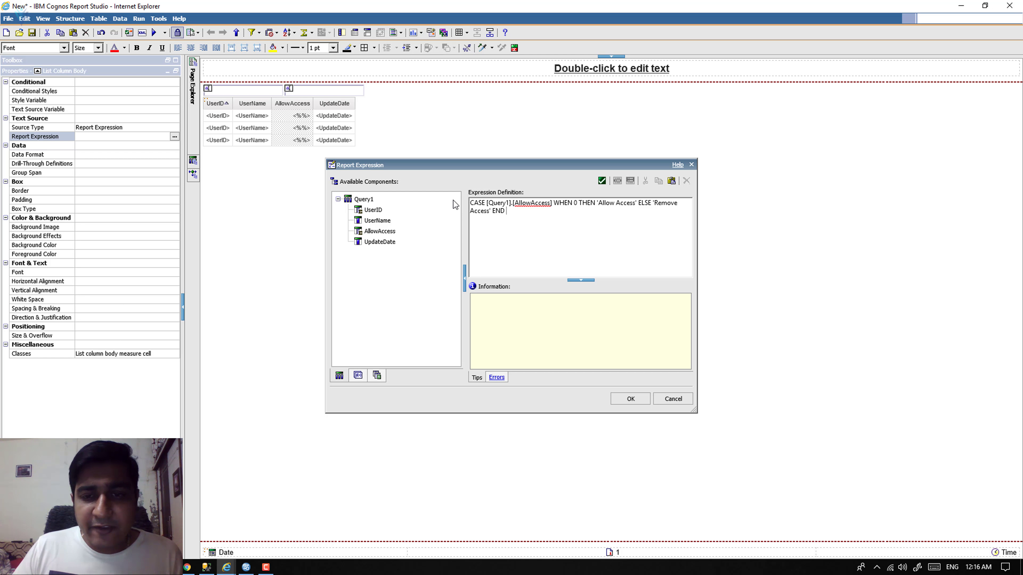
pyautogui.moveTo(578, 206); pyautogui.dragTo(597, 212)
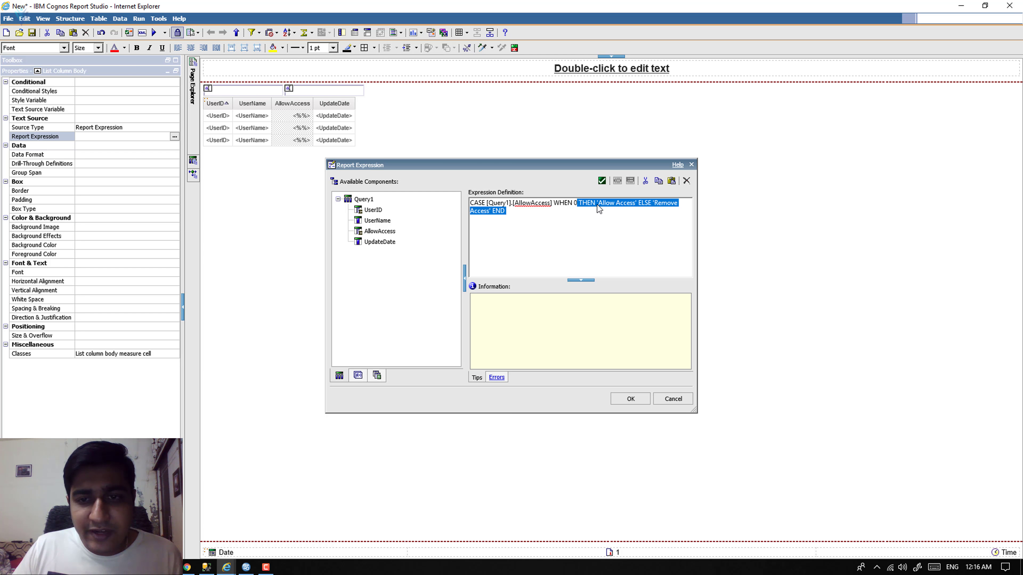
pyautogui.click(612, 209)
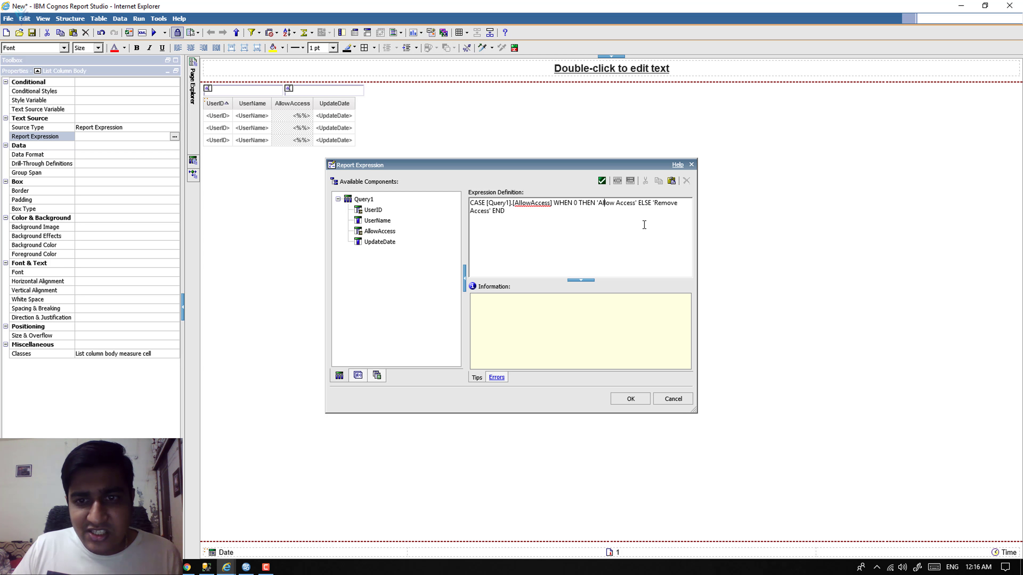
pyautogui.moveTo(656, 204); pyautogui.dragTo(664, 215)
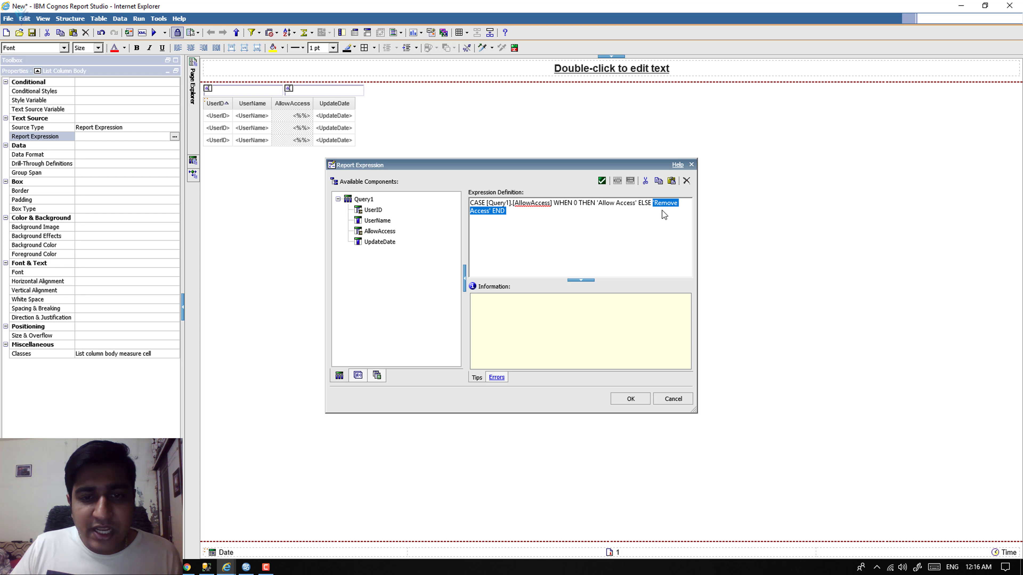
# Start validating the report expression, entering -99 for both the pUserID and pAccessType prompt values
pyautogui.click(600, 182)
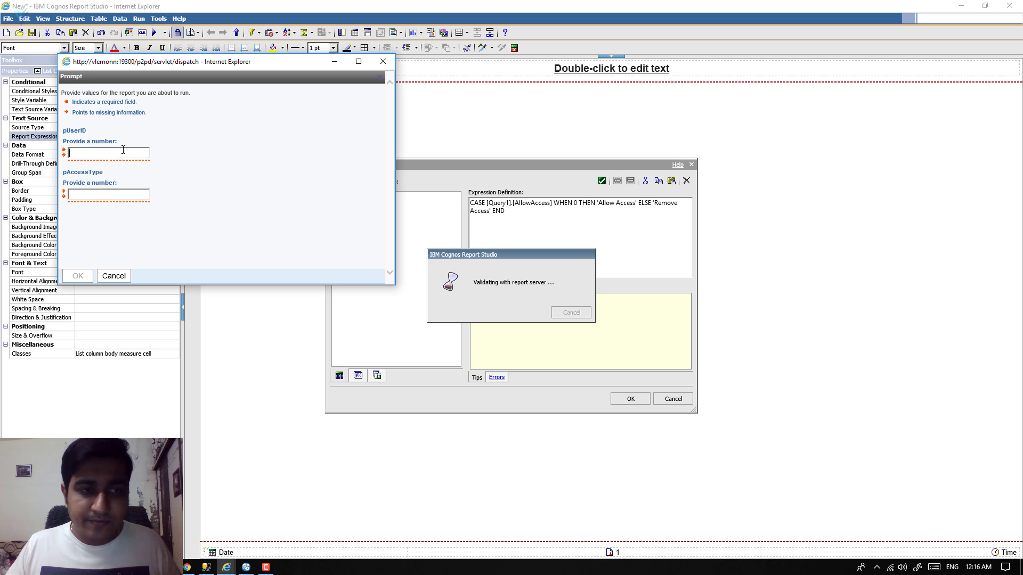
pyautogui.write('-99')
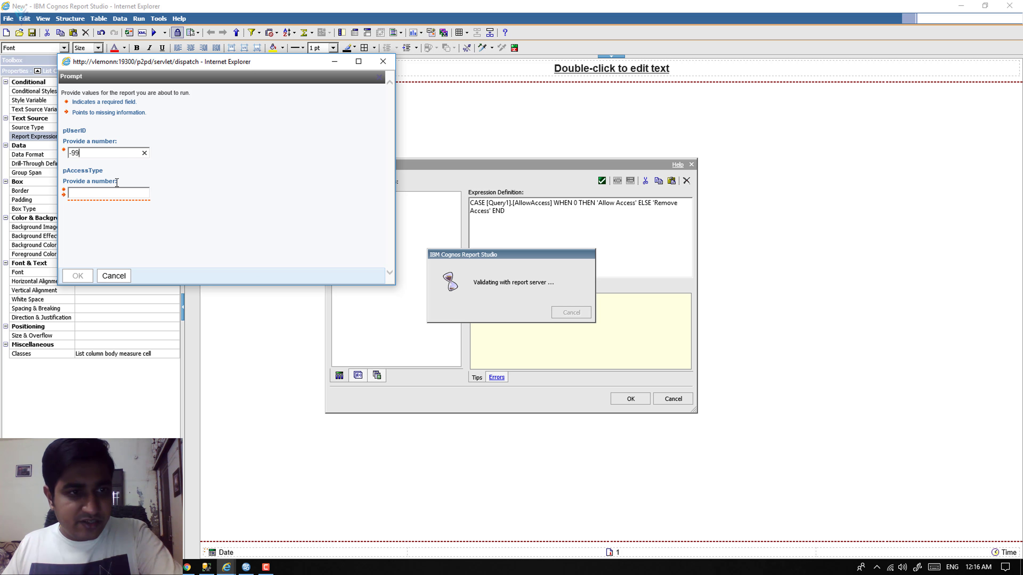
pyautogui.click(114, 193)
pyautogui.write('-99')
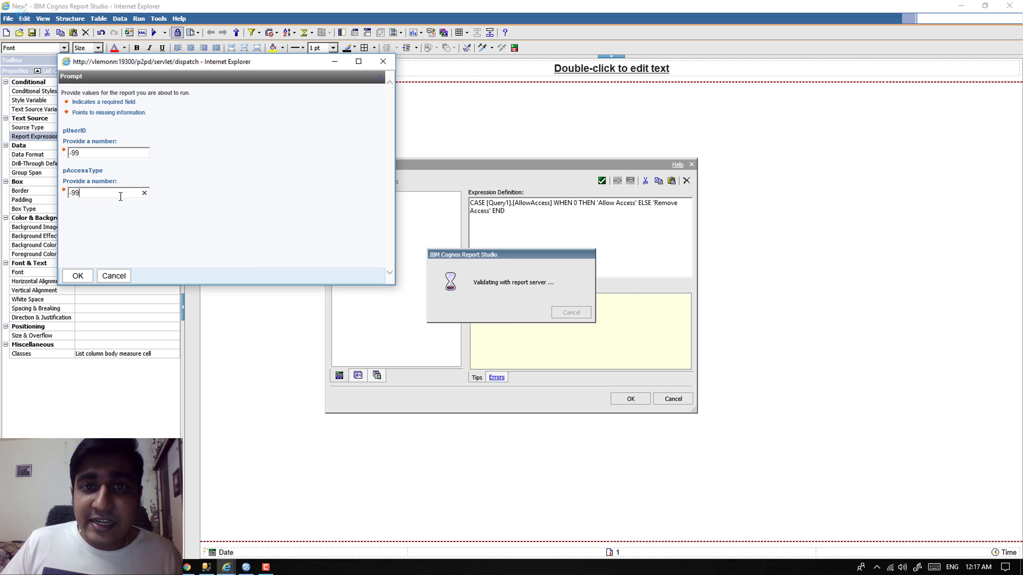
# Switch to SQL Server Management Studio, review the spUpdateUserAccess script, and query all rows of tblUserAccess
pyautogui.click(207, 567)
pyautogui.click(290, 184)
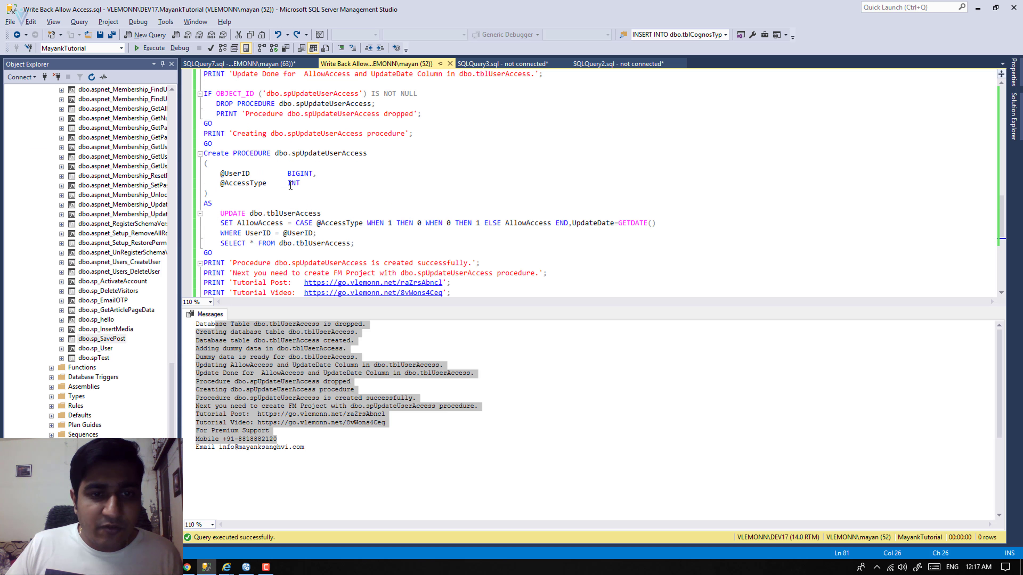
pyautogui.scroll(-5, 290, 183)
pyautogui.scroll(12, 296, 180)
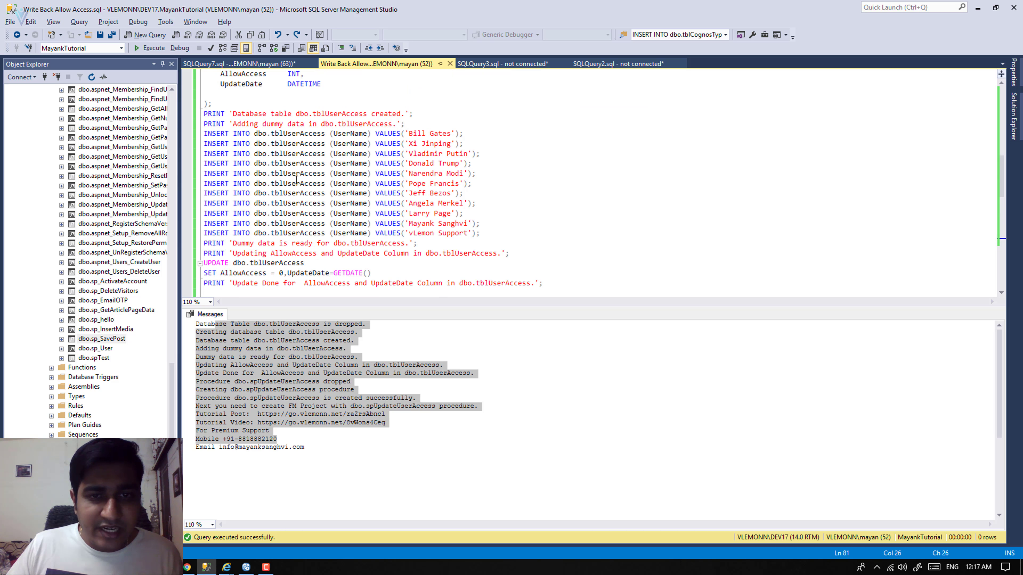
pyautogui.hotkey('ctrl', 'Tab')
pyautogui.press('F5')
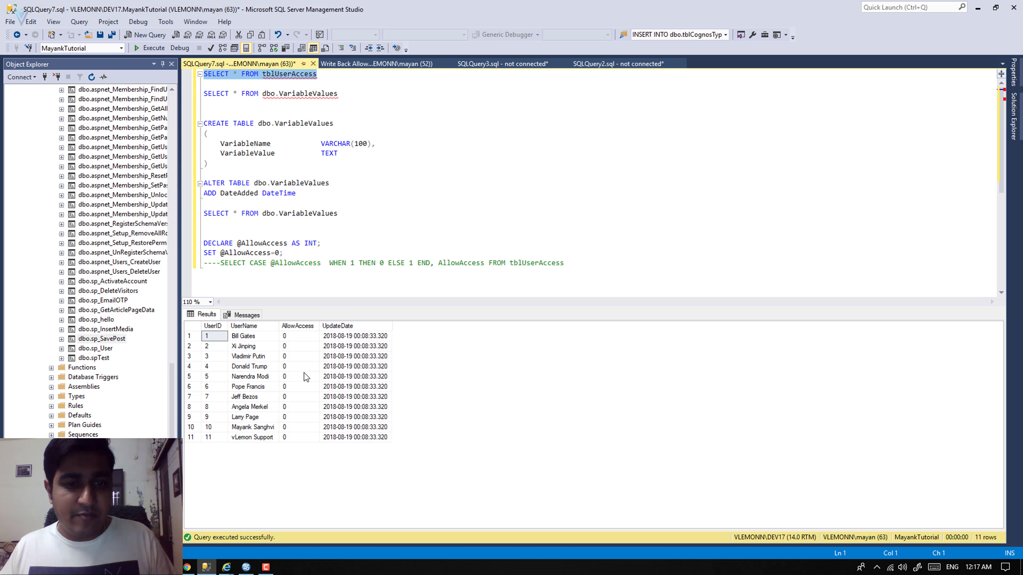
pyautogui.hotkey('alt', 'Tab')
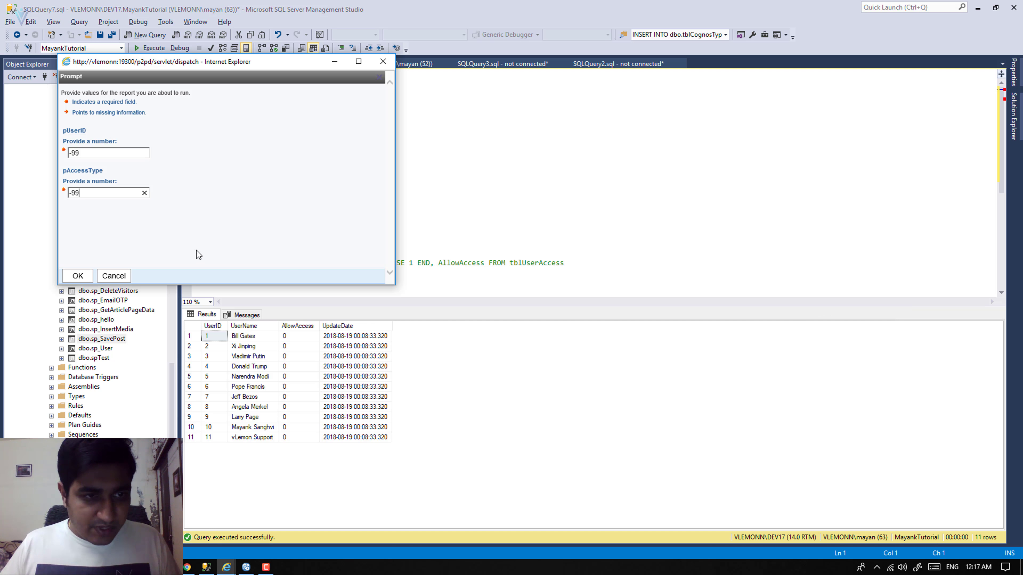
# Submit the prompt values to complete the validation and apply the report expression to the AllowAccess column
pyautogui.click(74, 278)
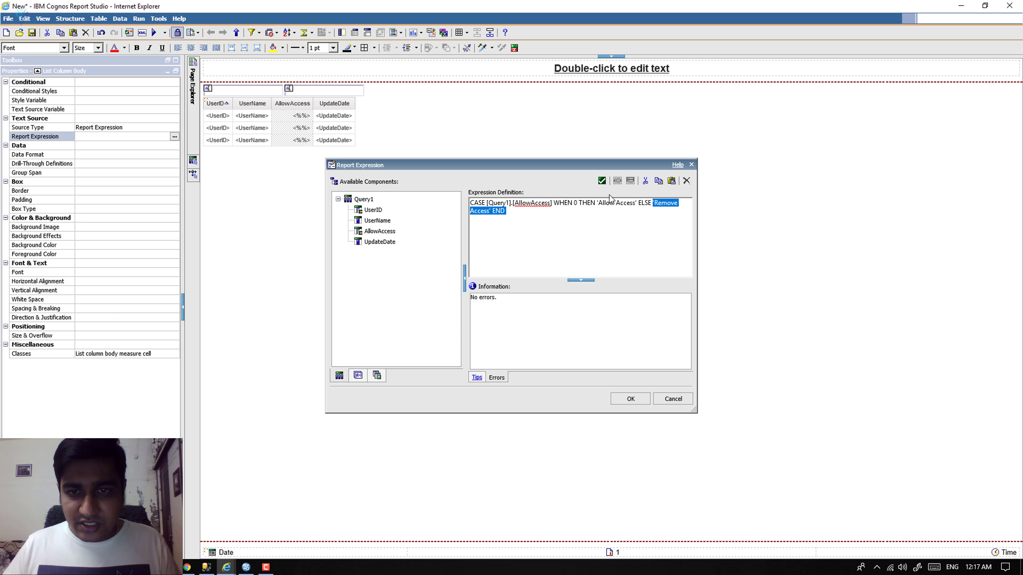
pyautogui.click(635, 224)
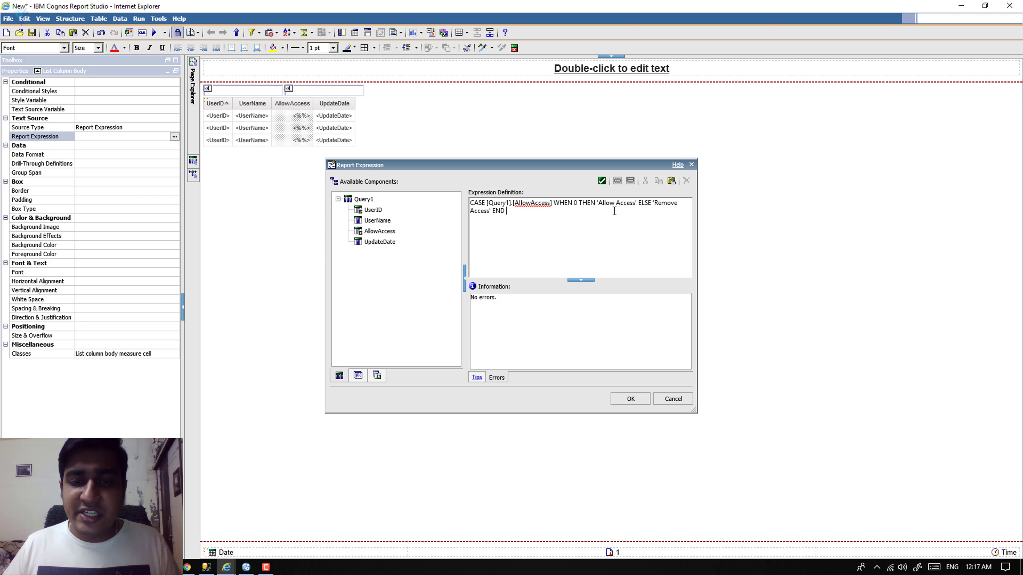
pyautogui.click(638, 399)
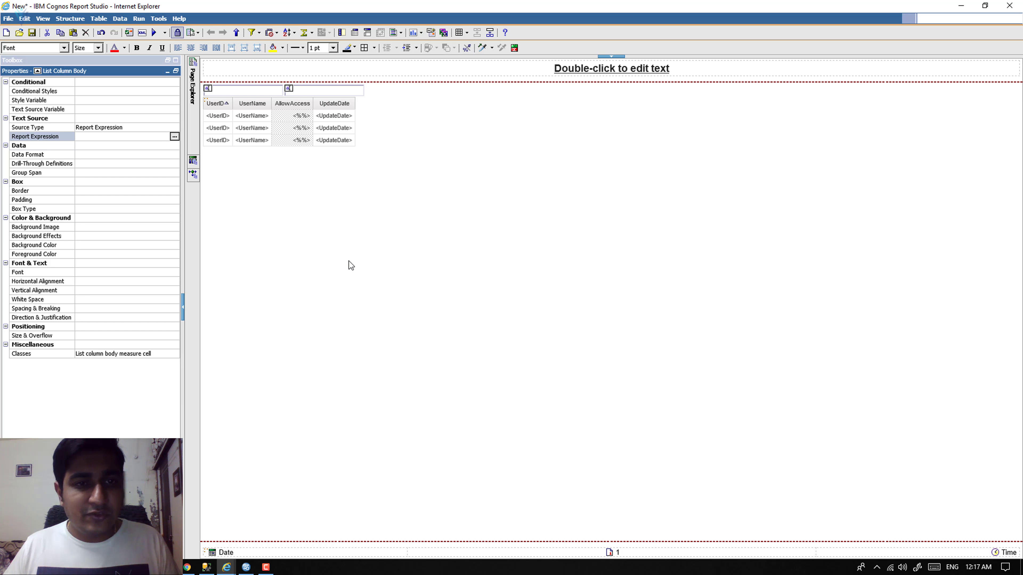
# Run the report to check the AllowAccess column's text and close the viewer
pyautogui.click(164, 32)
pyautogui.click(411, 224)
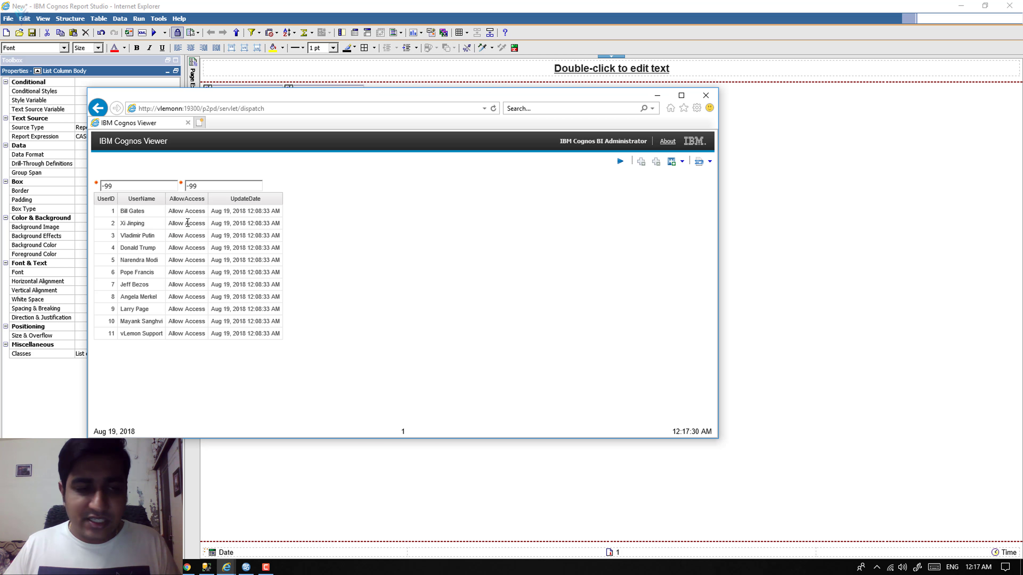
pyautogui.click(706, 95)
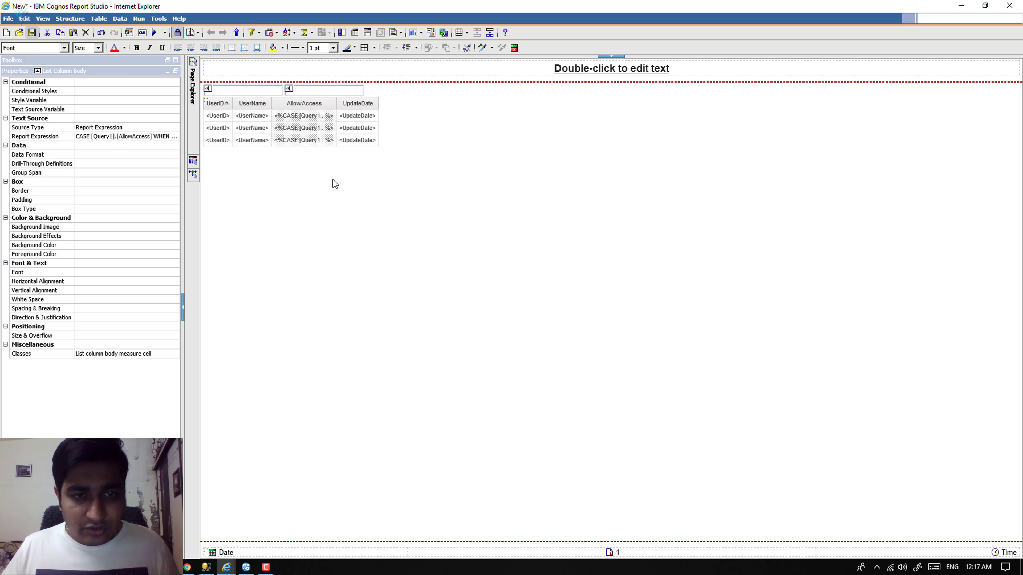
# Save the report as WriteBakVlog in the MayankTutorial public folder
pyautogui.hotkey('ctrl', 's')
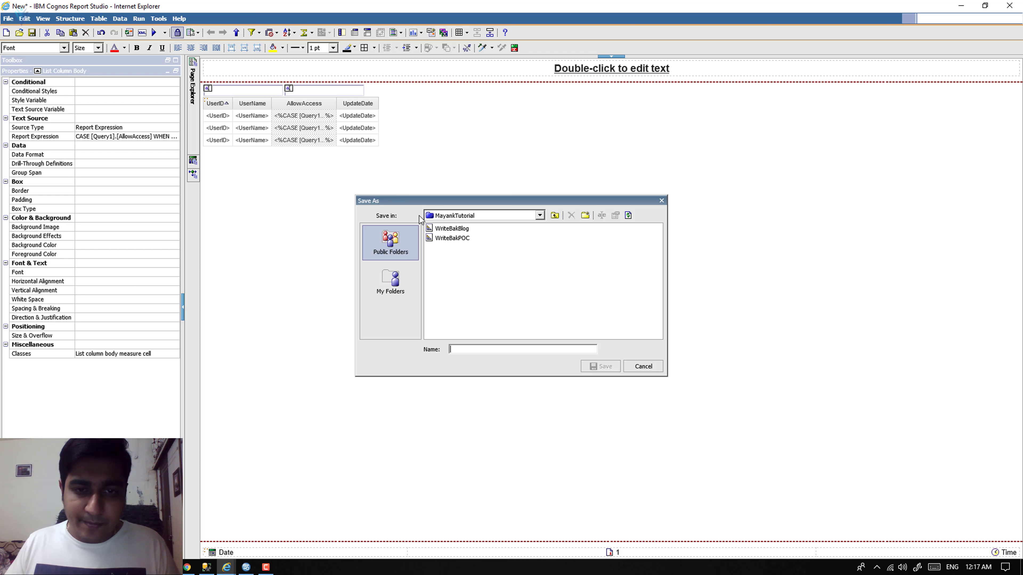
pyautogui.click(459, 229)
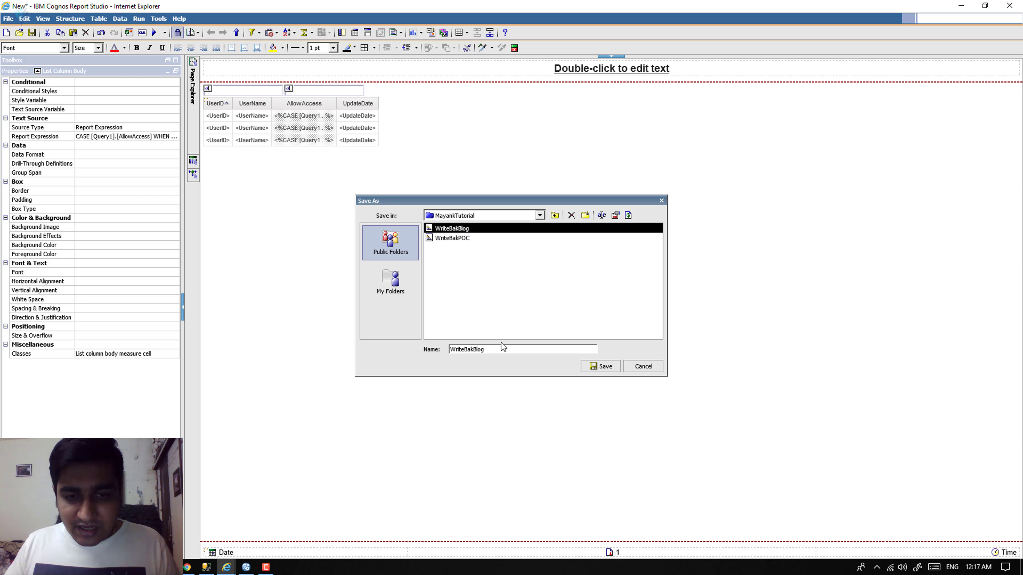
pyautogui.press('Return')
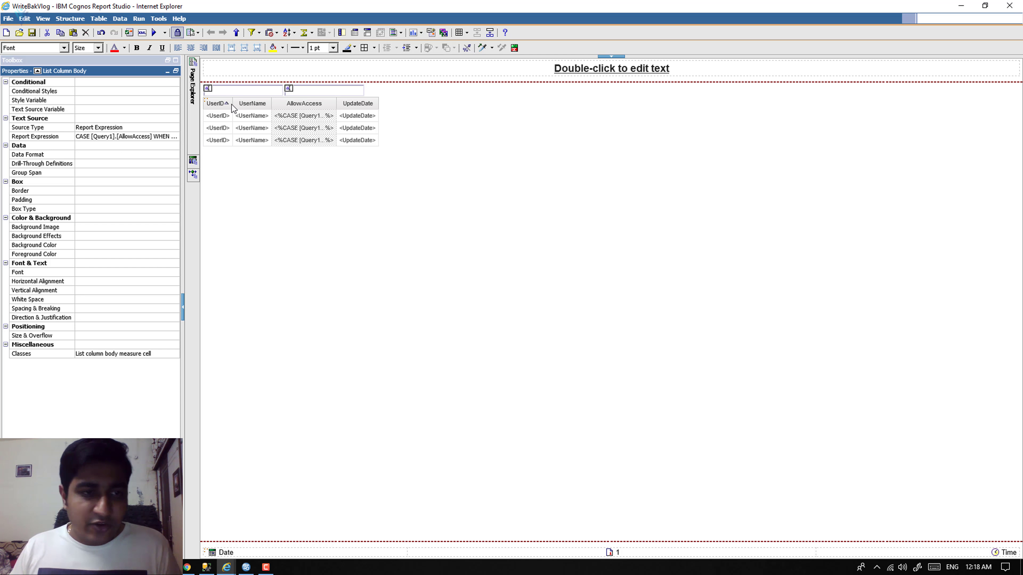
# Add a drill-through definition to the AllowAccess column body with the WriteBakVlog report as its target
pyautogui.click(123, 163)
pyautogui.click(175, 163)
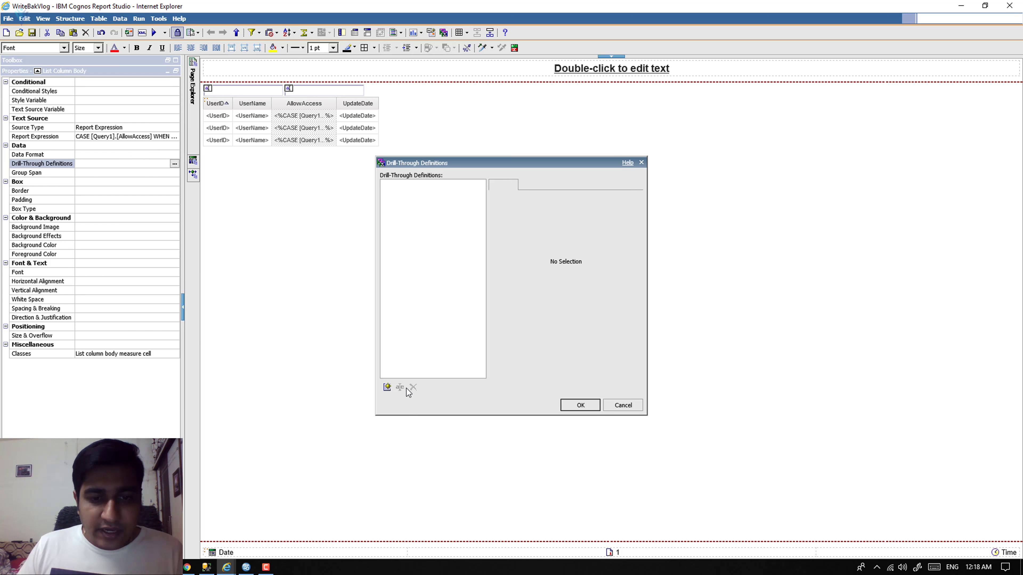
pyautogui.click(387, 387)
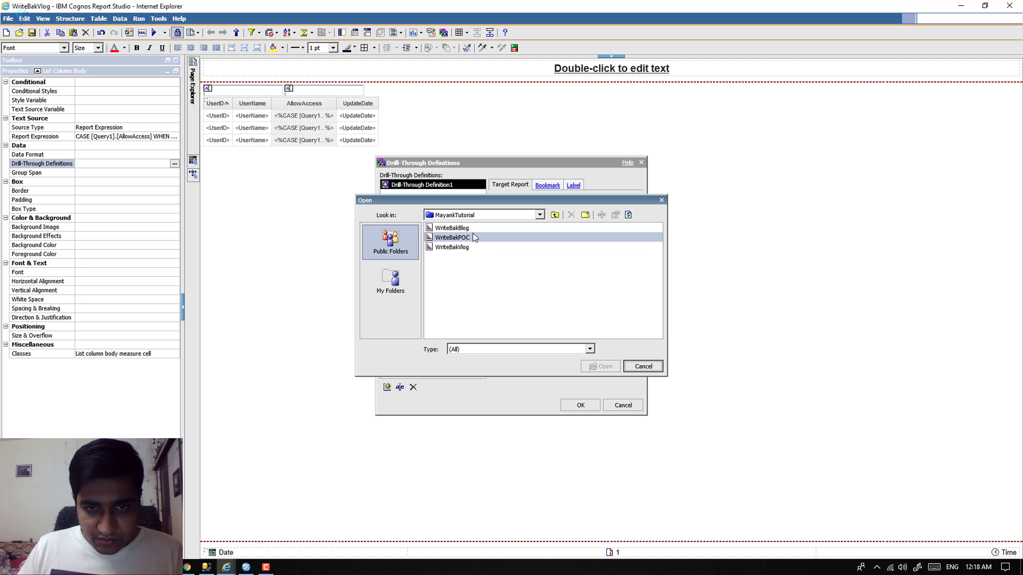
pyautogui.click(461, 249)
pyautogui.click(600, 366)
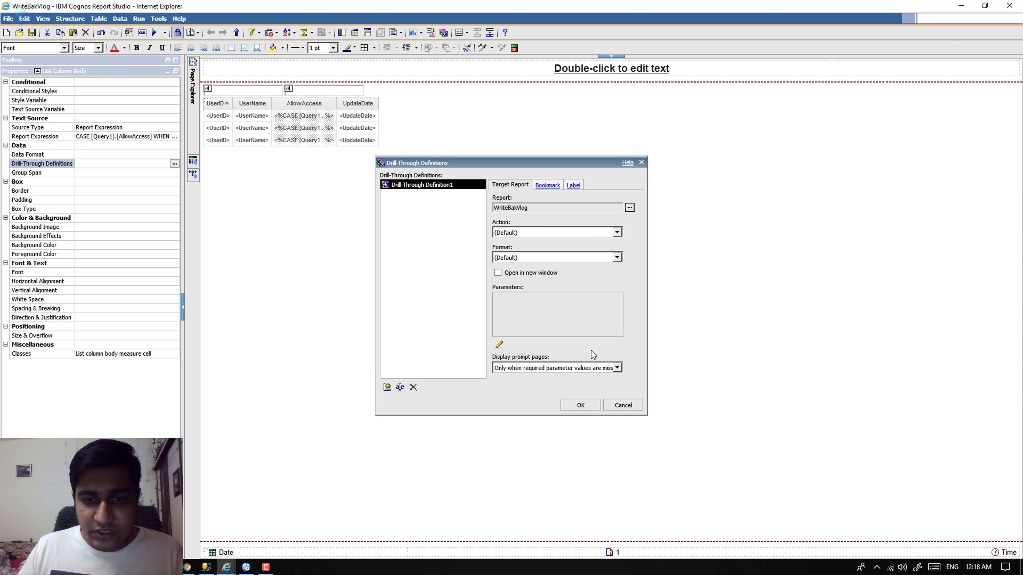
# Pass the UserID data item to pUserID and the AllowAccess data item to pAccessType in the drill-through, and save the report
pyautogui.click(499, 346)
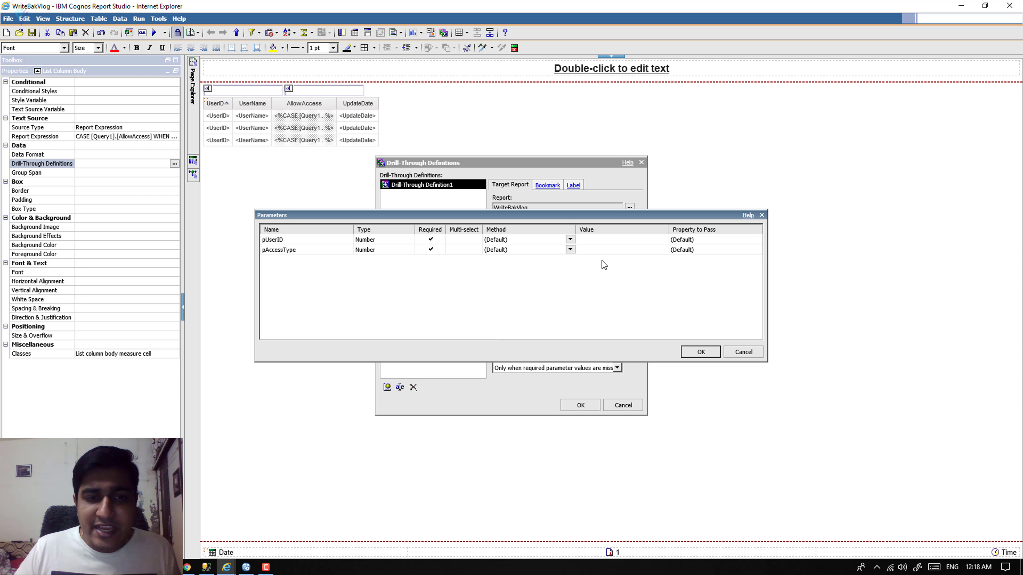
pyautogui.click(570, 239)
pyautogui.click(531, 263)
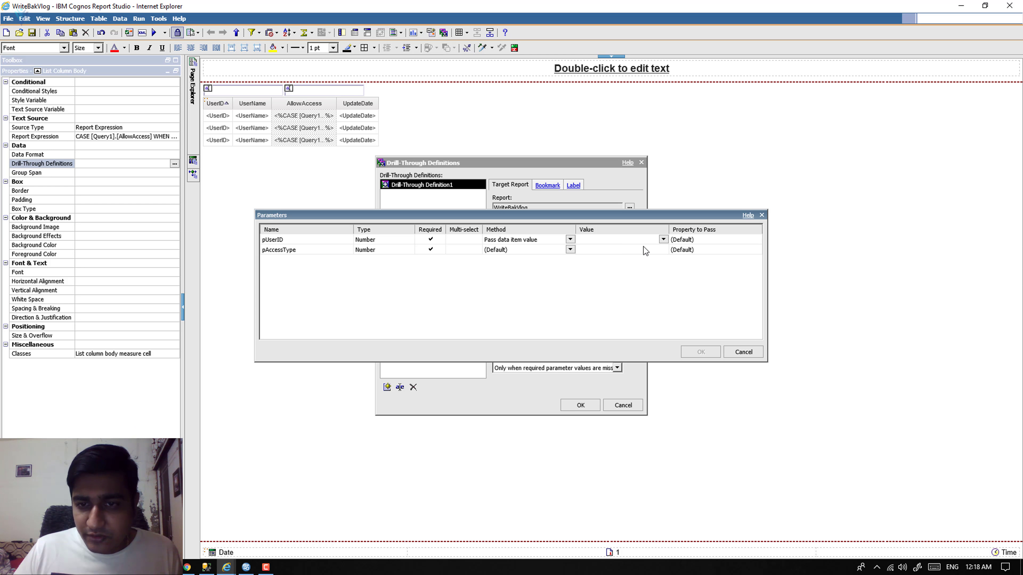
pyautogui.click(662, 239)
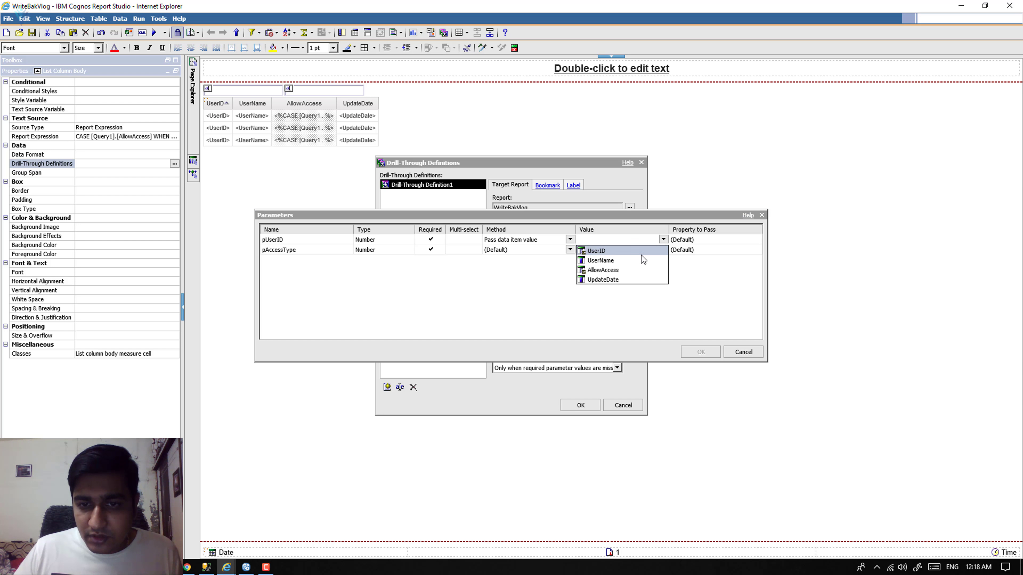
pyautogui.click(620, 251)
pyautogui.click(570, 250)
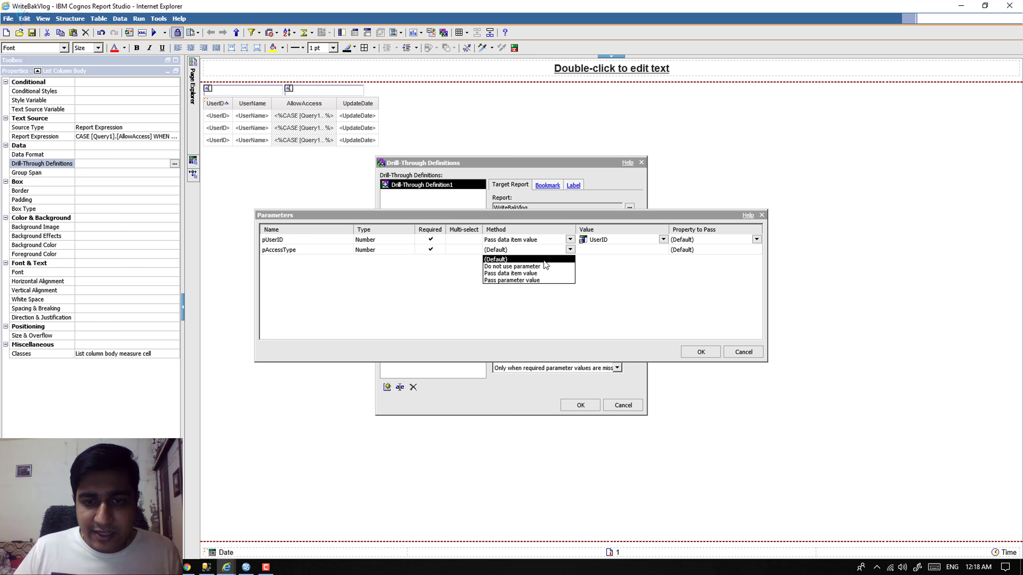
pyautogui.click(533, 274)
pyautogui.click(663, 250)
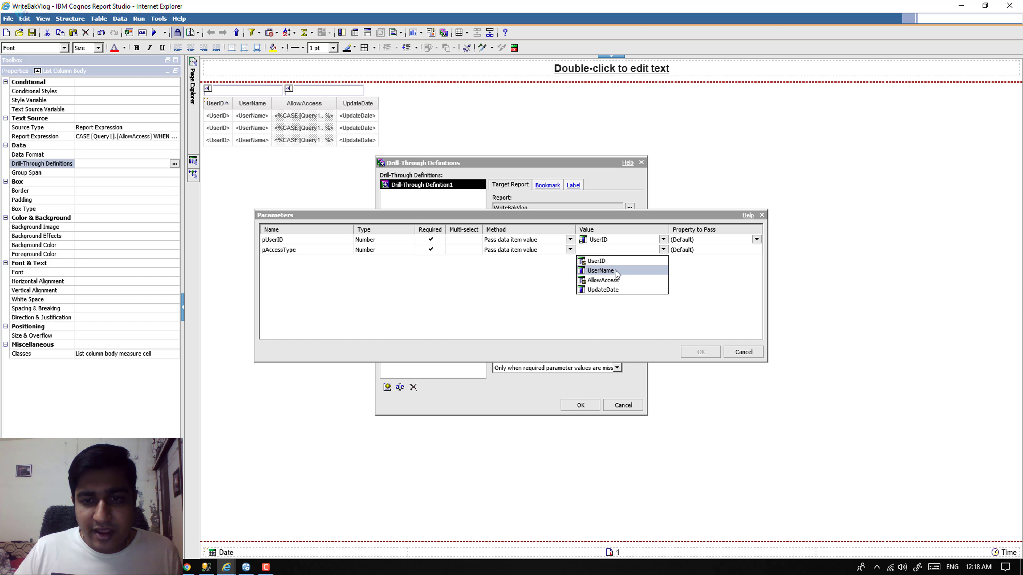
pyautogui.click(610, 280)
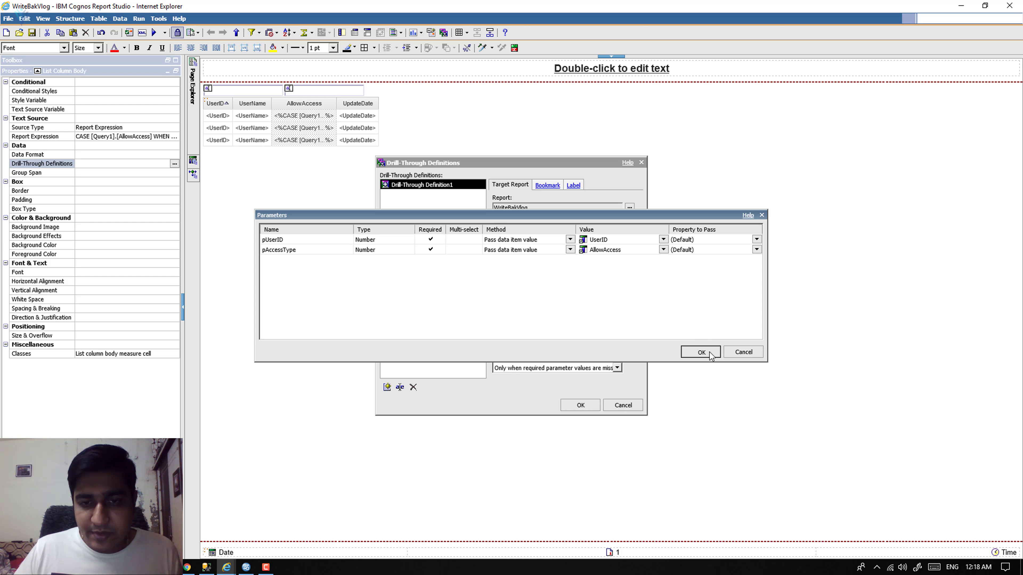
pyautogui.click(701, 352)
pyautogui.click(580, 405)
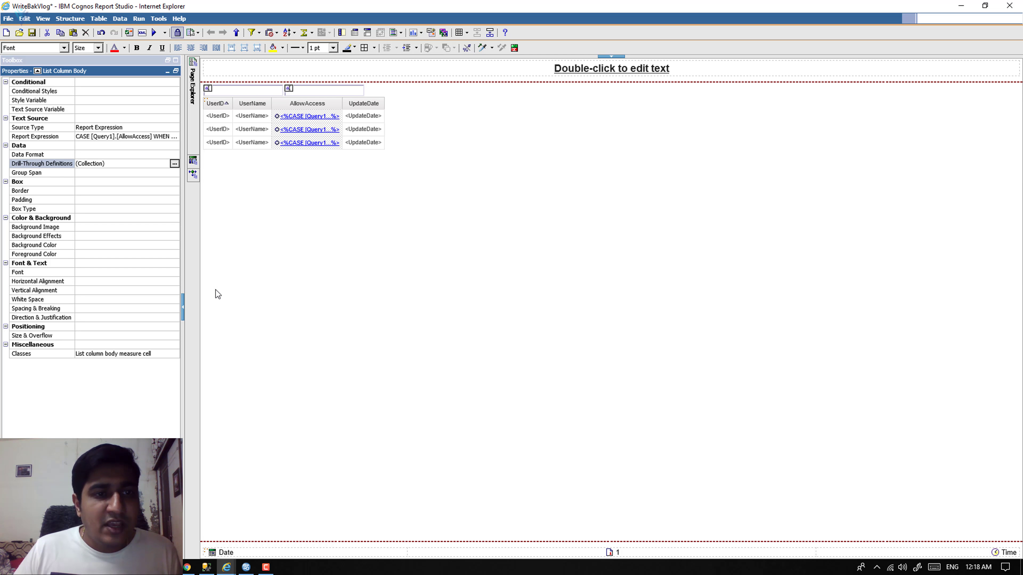
pyautogui.click(32, 33)
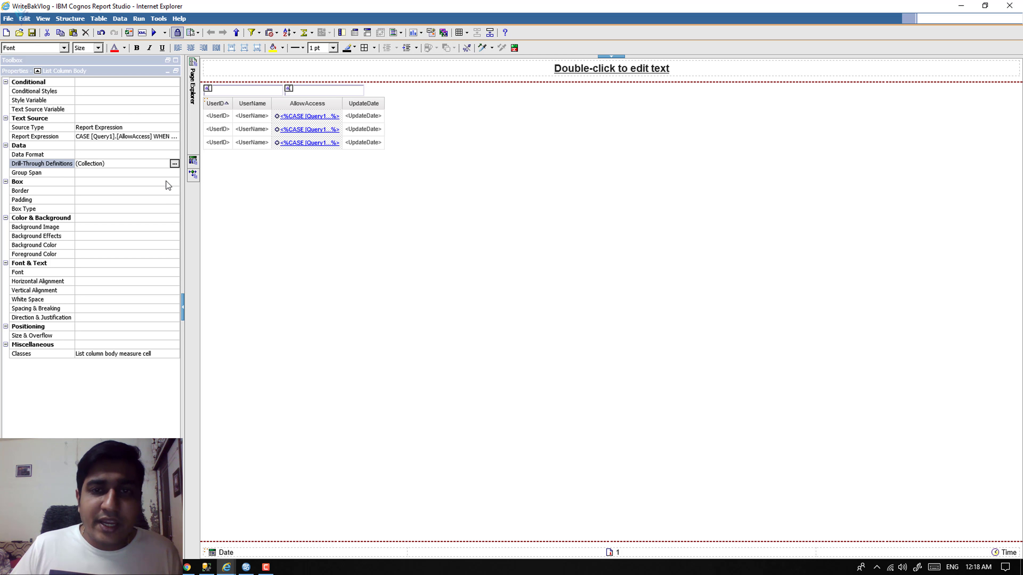
# Insert a prompt button beside the two text box prompts, set its type to Finish, and save the report
pyautogui.click(174, 60)
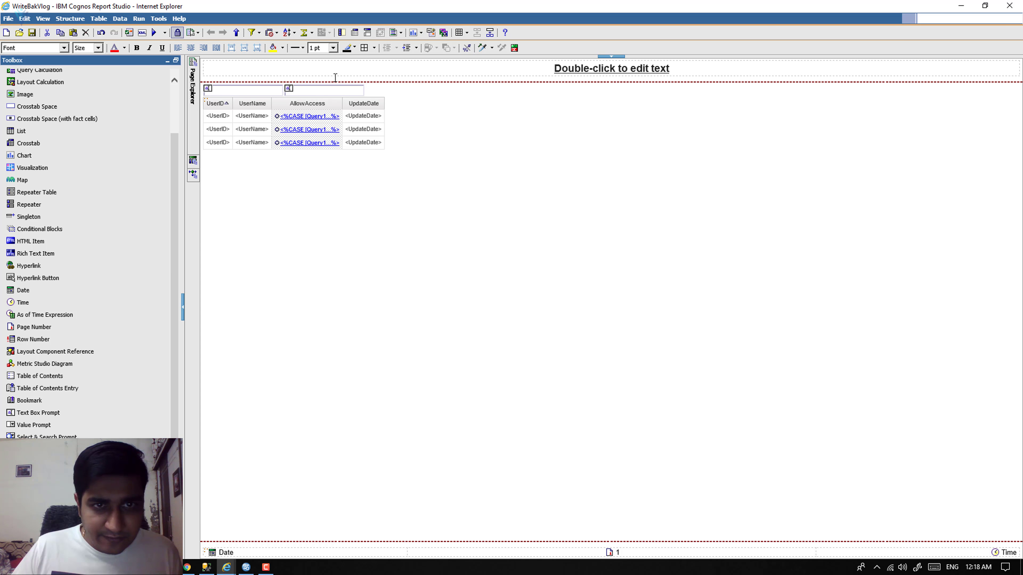
pyautogui.moveTo(335, 77); pyautogui.dragTo(365, 89)
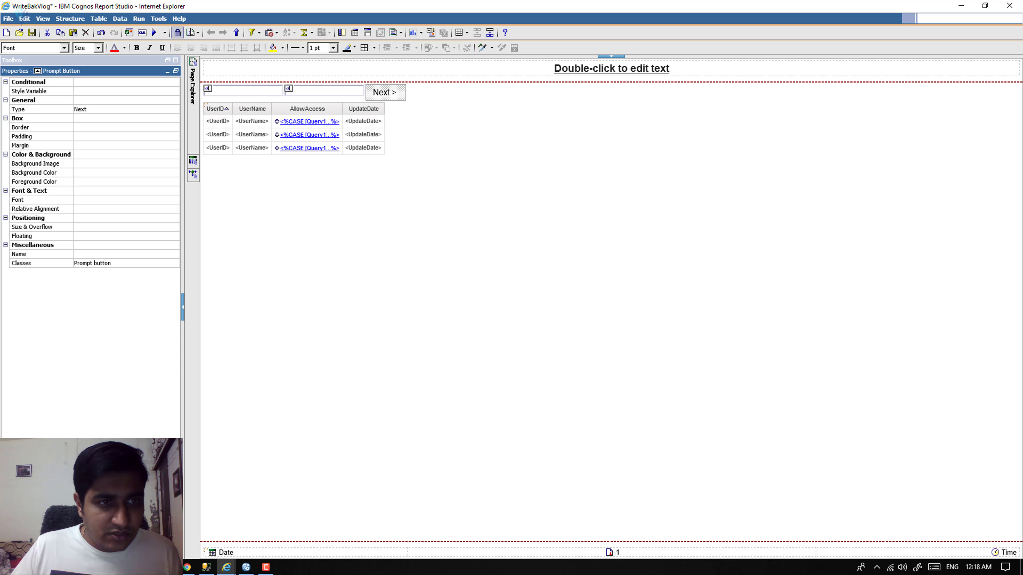
pyautogui.click(167, 109)
pyautogui.click(175, 109)
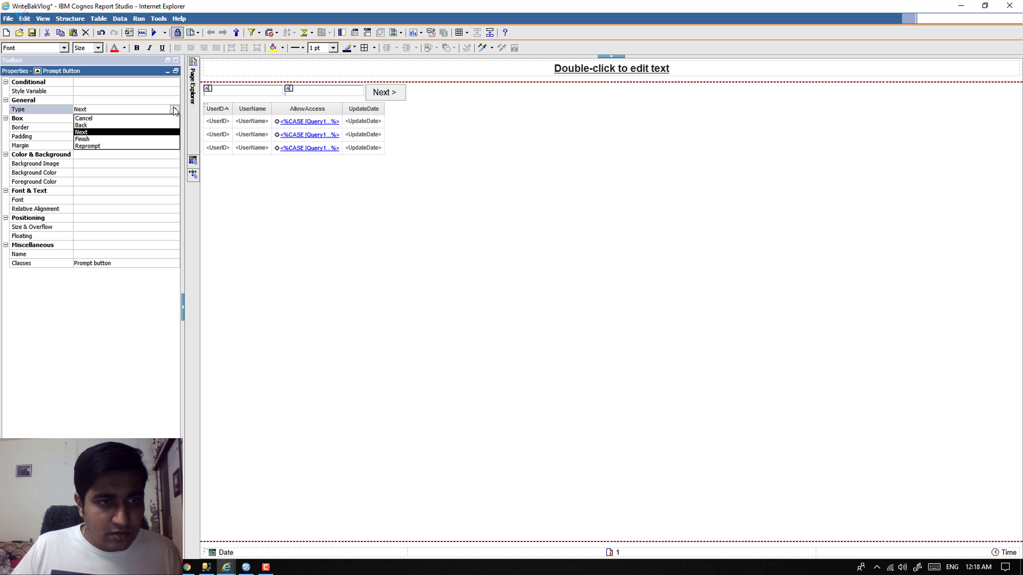
pyautogui.click(118, 142)
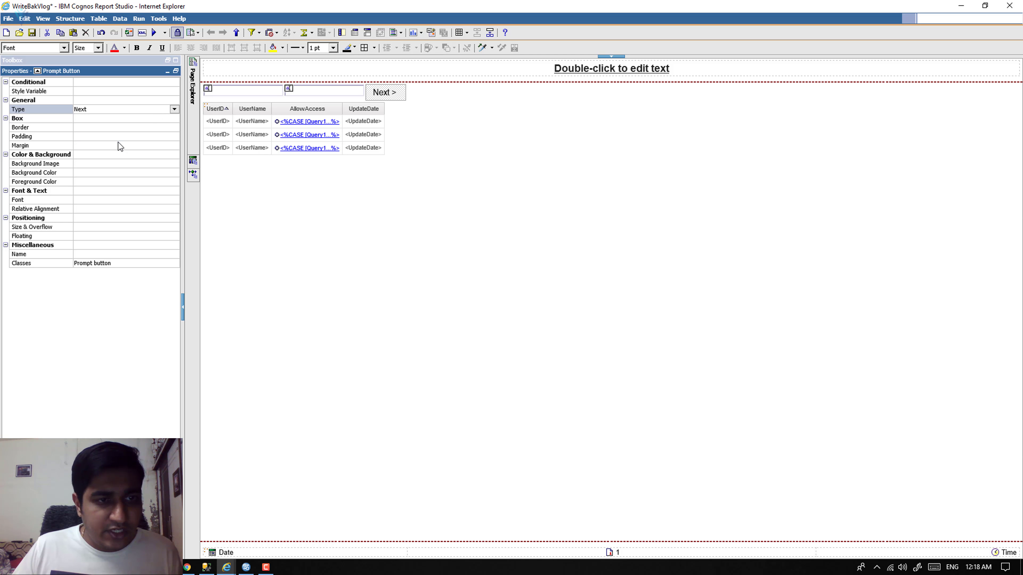
pyautogui.click(33, 32)
# Run the report as HTML and examine the two prompt values and the AllowAccess links
pyautogui.click(165, 34)
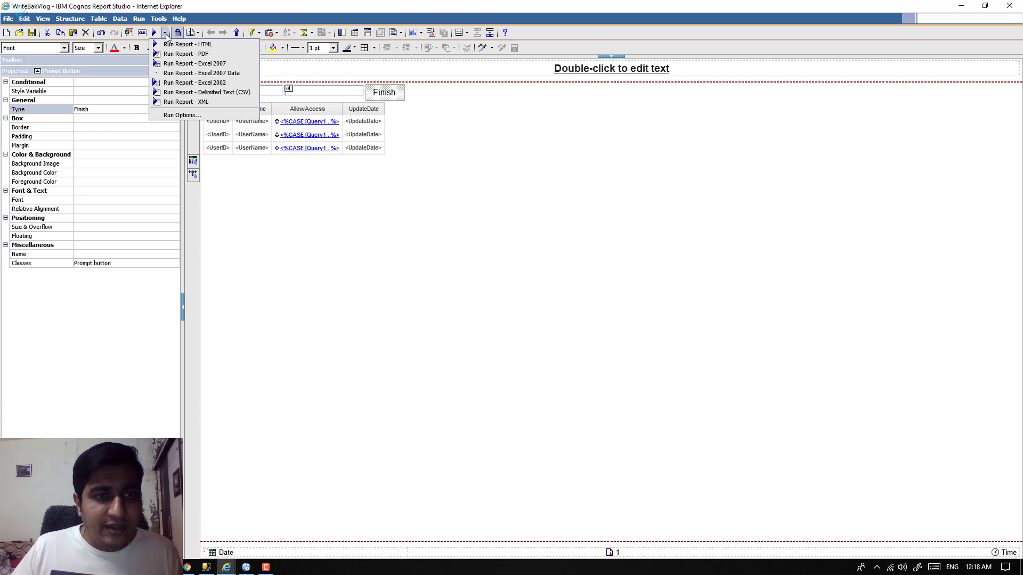
pyautogui.click(188, 44)
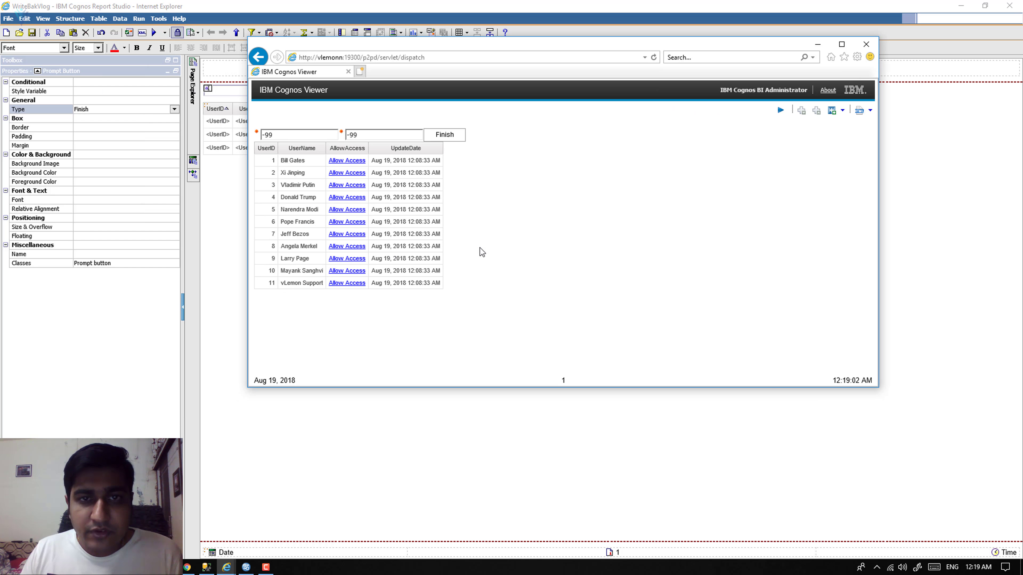
pyautogui.click(285, 134)
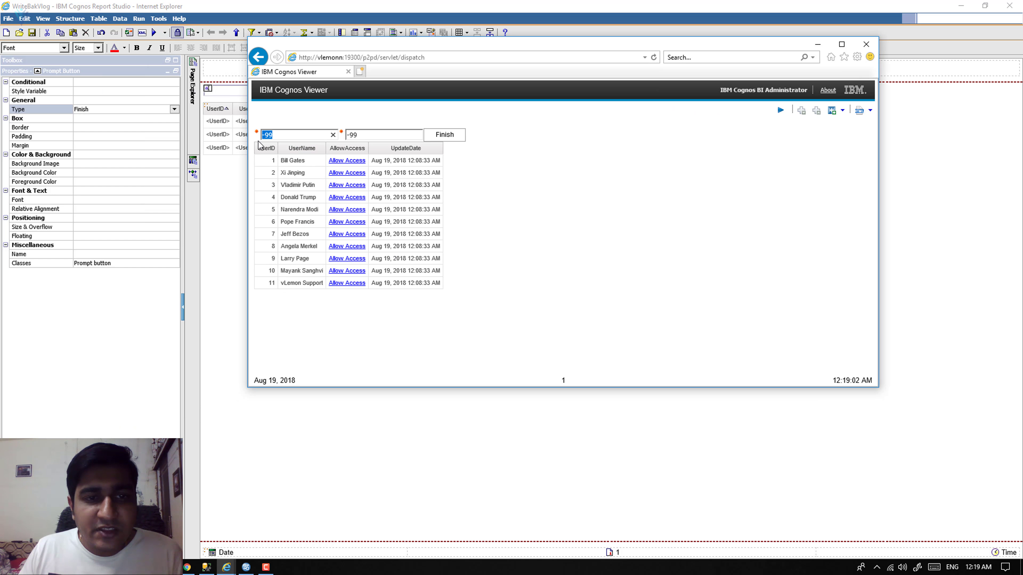
pyautogui.click(374, 136)
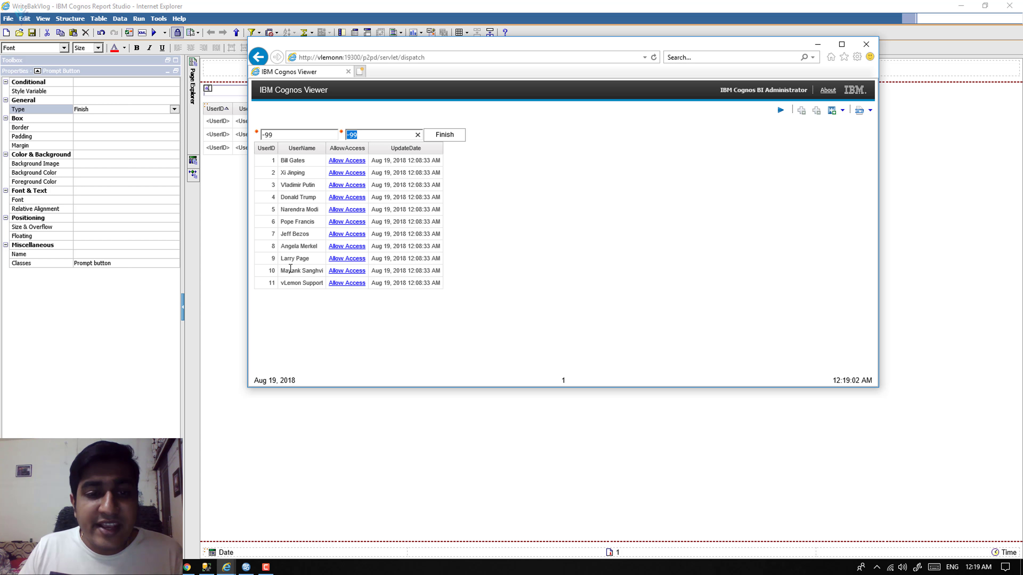
pyautogui.moveTo(281, 271); pyautogui.dragTo(324, 272)
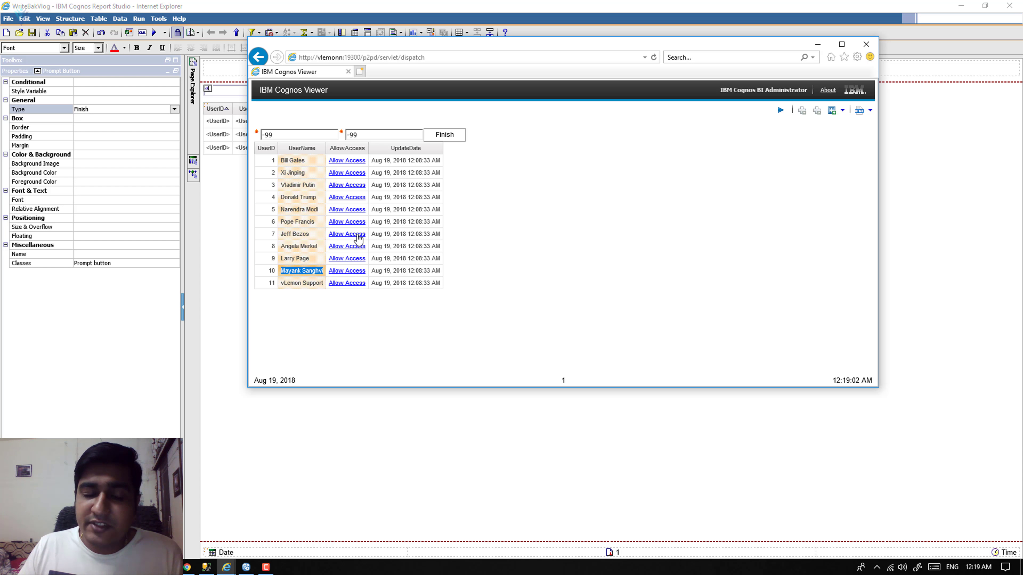
pyautogui.click(281, 133)
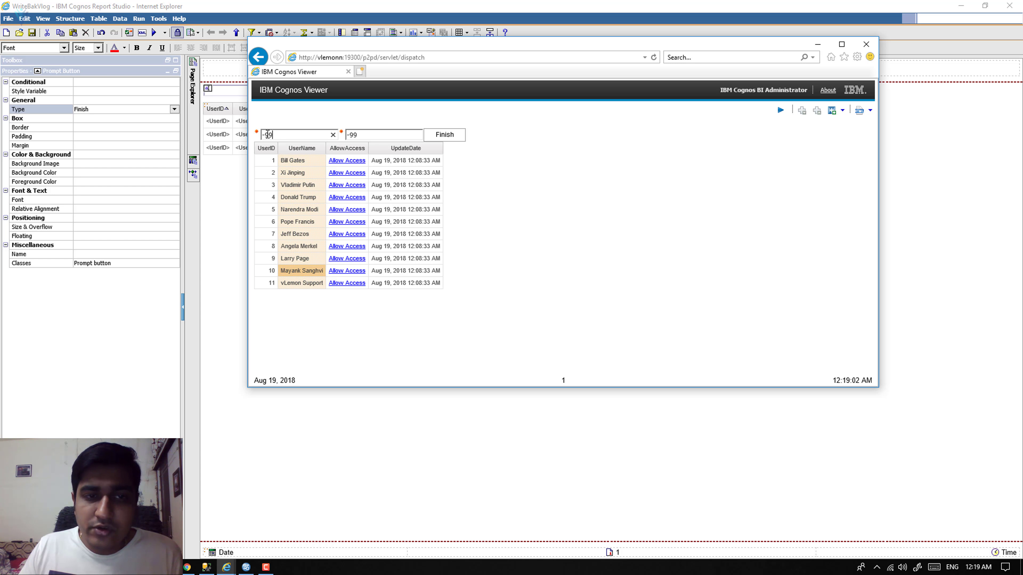
pyautogui.click(374, 136)
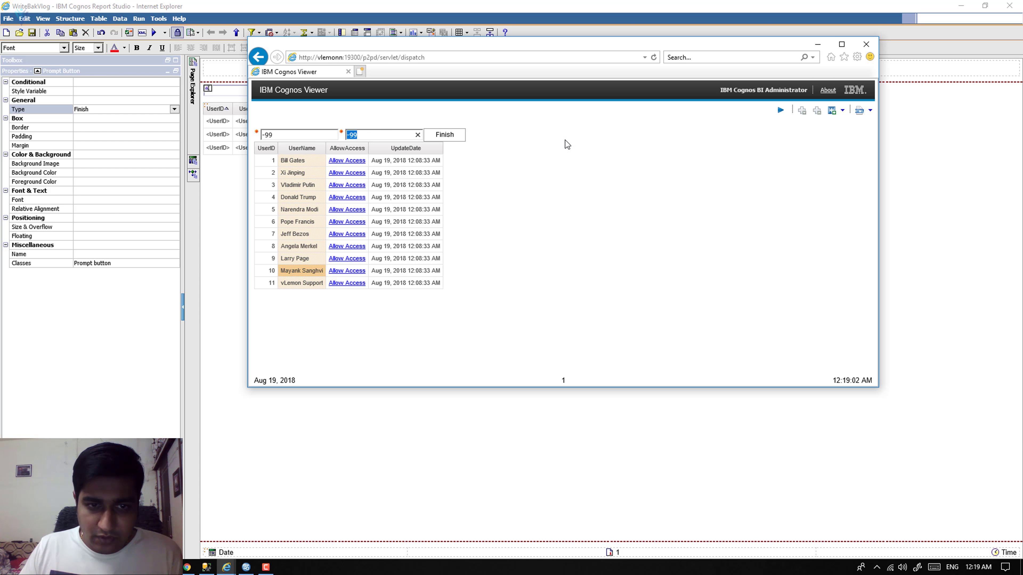
# Allow access for UserID 10 through its drill-through link, check the passed prompt values, and resubmit the prompts
pyautogui.click(343, 271)
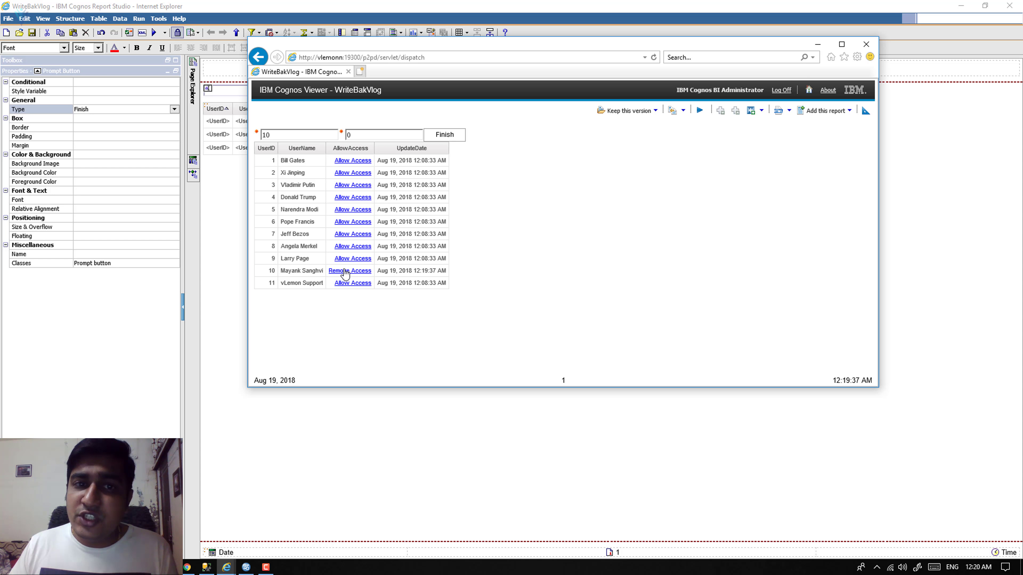
pyautogui.doubleClick(368, 135)
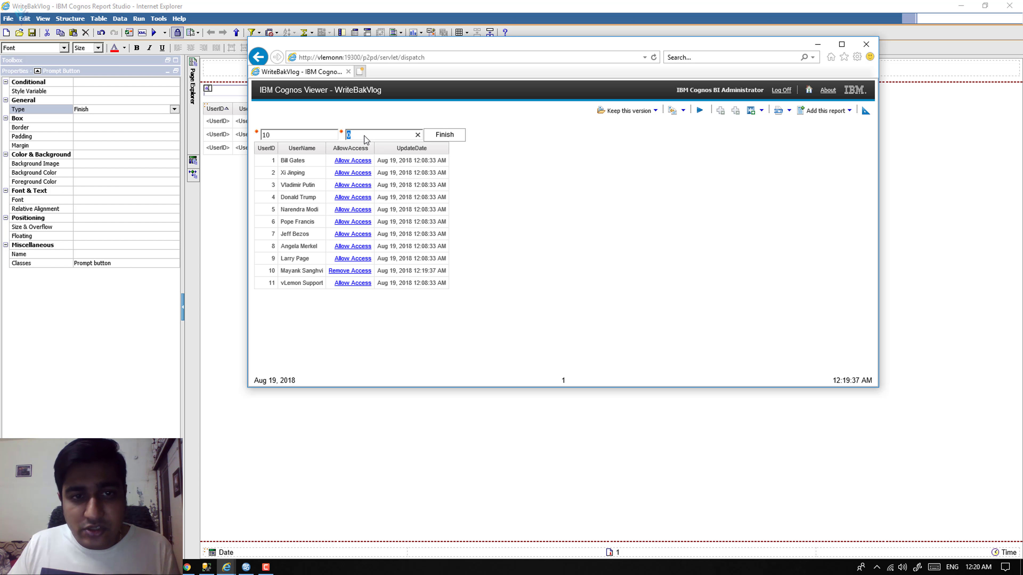
pyautogui.hotkey('shift', 'Tab')
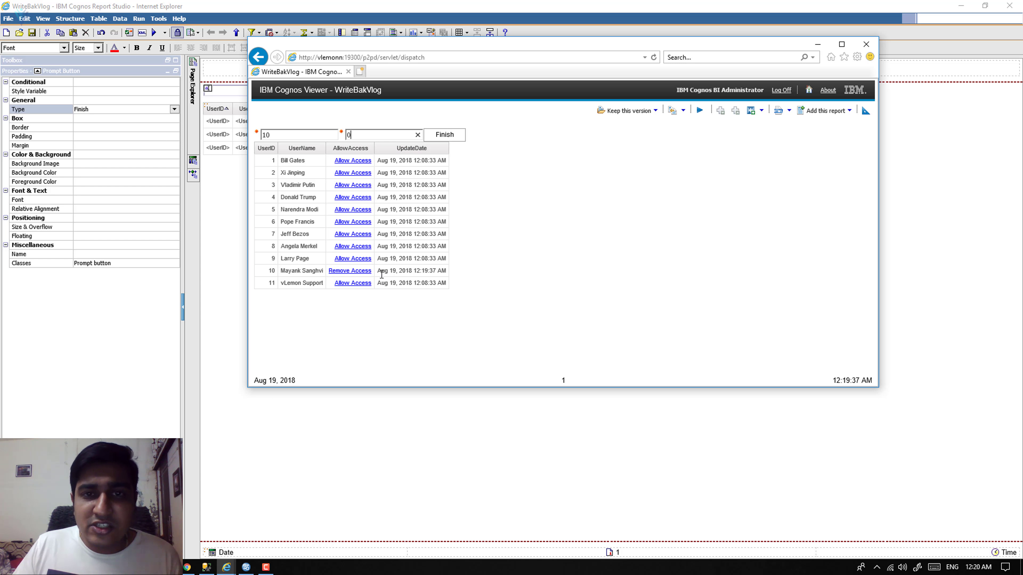
pyautogui.click(456, 138)
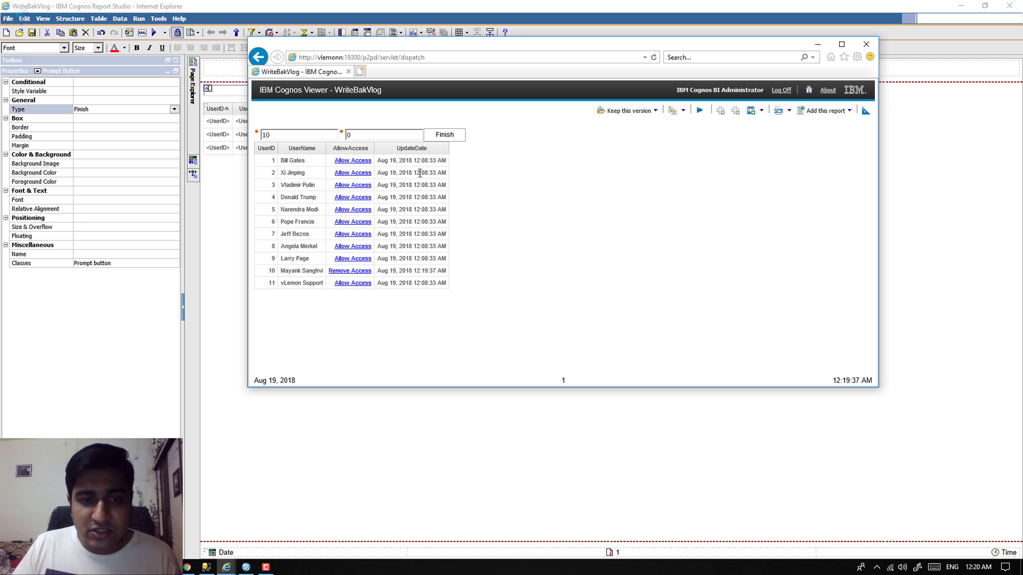
# Allow access for UserID 11 through its drill-through link and remove that access again
pyautogui.click(347, 284)
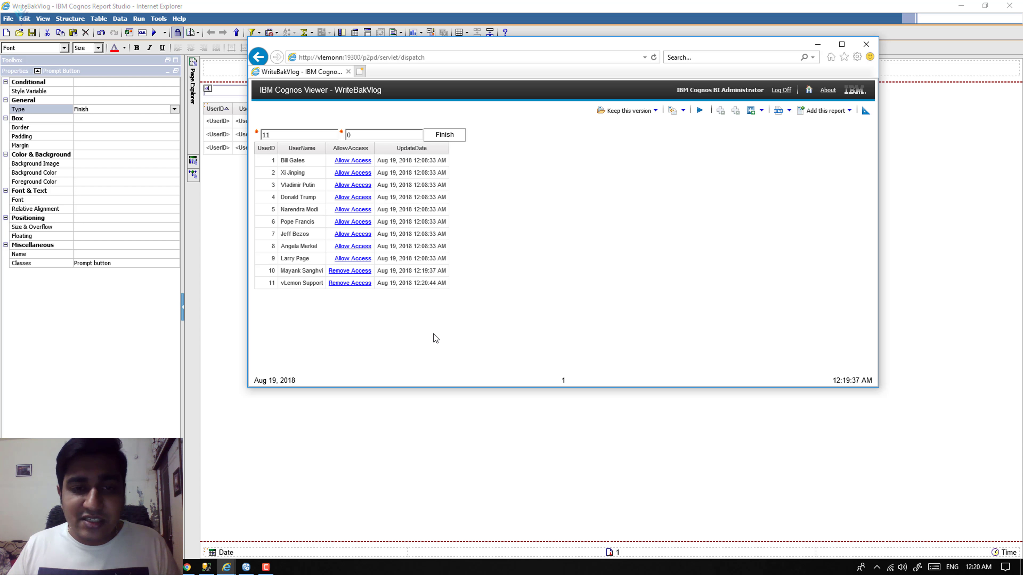
pyautogui.click(351, 283)
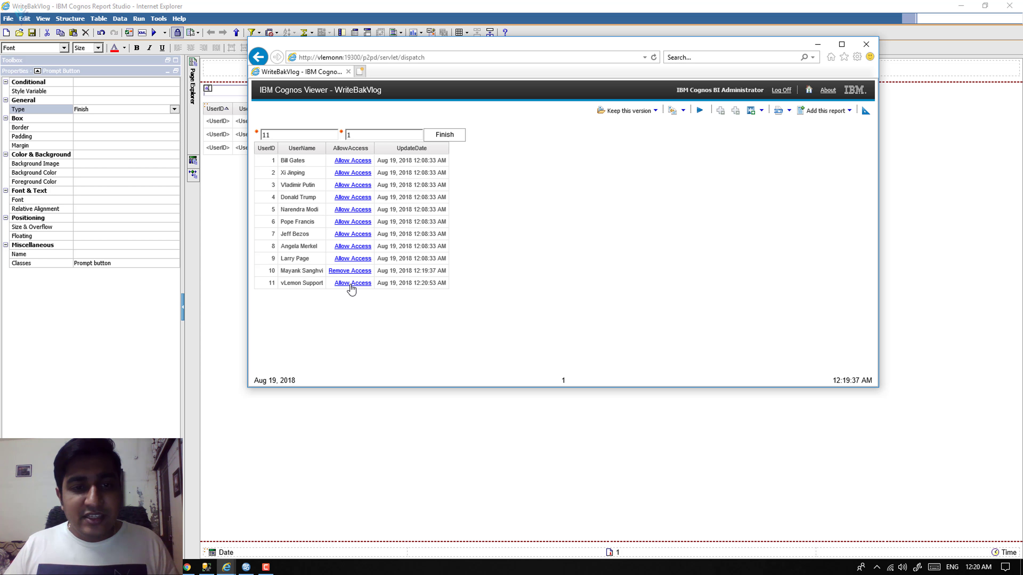
pyautogui.hotkey('alt', 'Tab')
pyautogui.press('Escape')
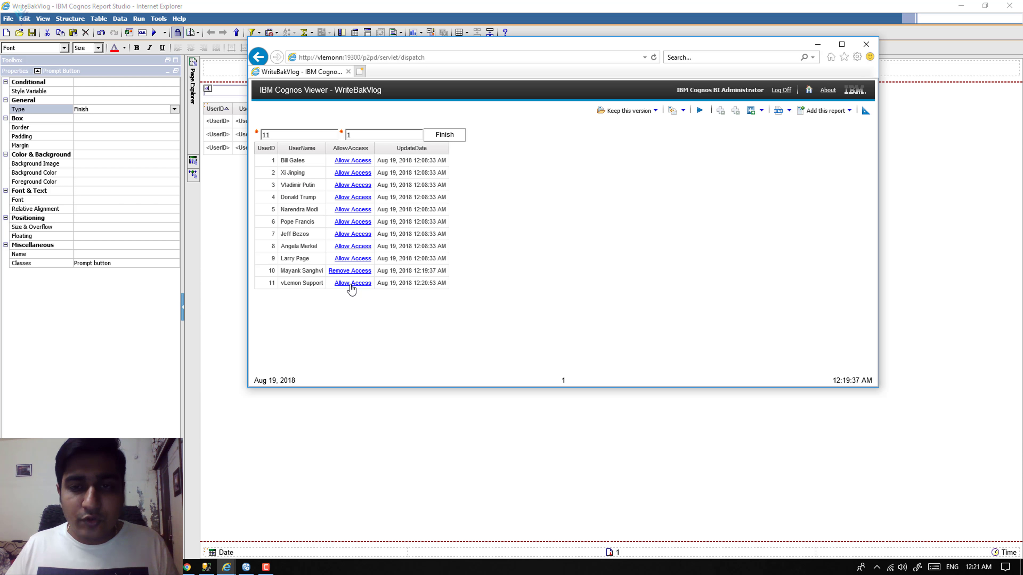
# Switch to SQL Server Management Studio and review the UPDATE statement with its CASE logic in the spUpdateUserAccess procedure
pyautogui.hotkey('alt', 'Tab')
pyautogui.click(541, 233)
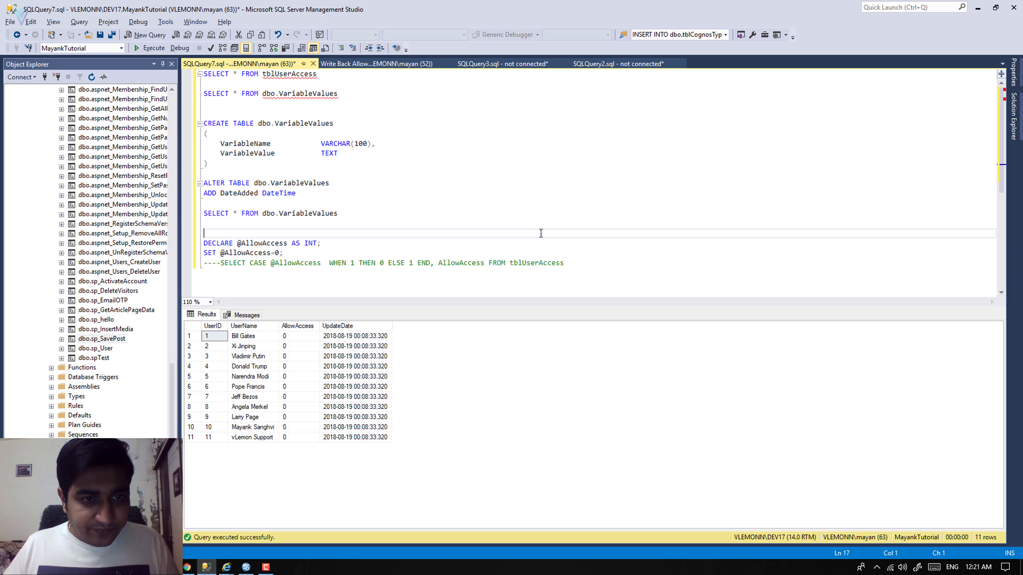
pyautogui.scroll(-5, 540, 234)
pyautogui.scroll(5, 539, 236)
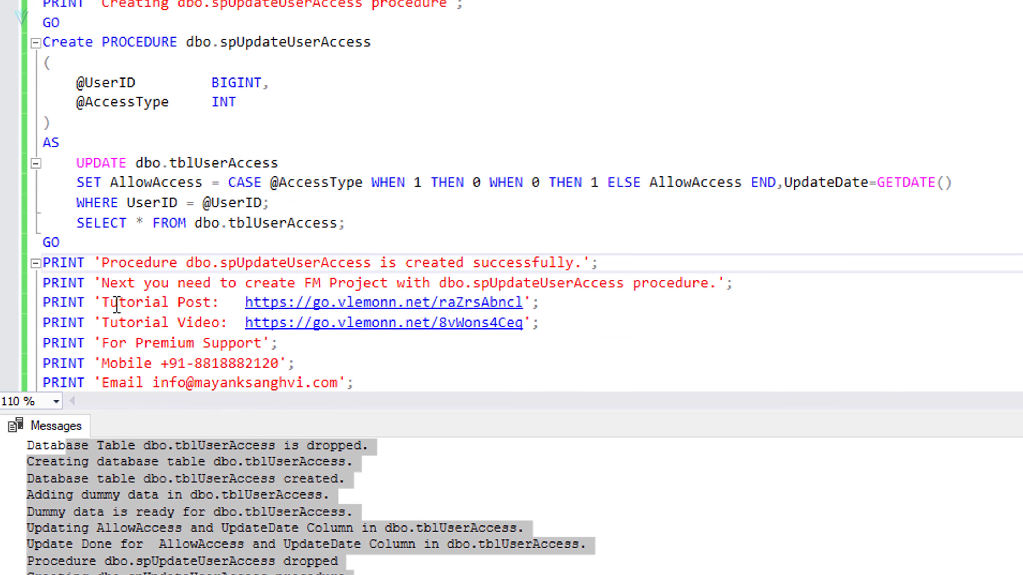
pyautogui.moveTo(76, 163); pyautogui.dragTo(954, 182)
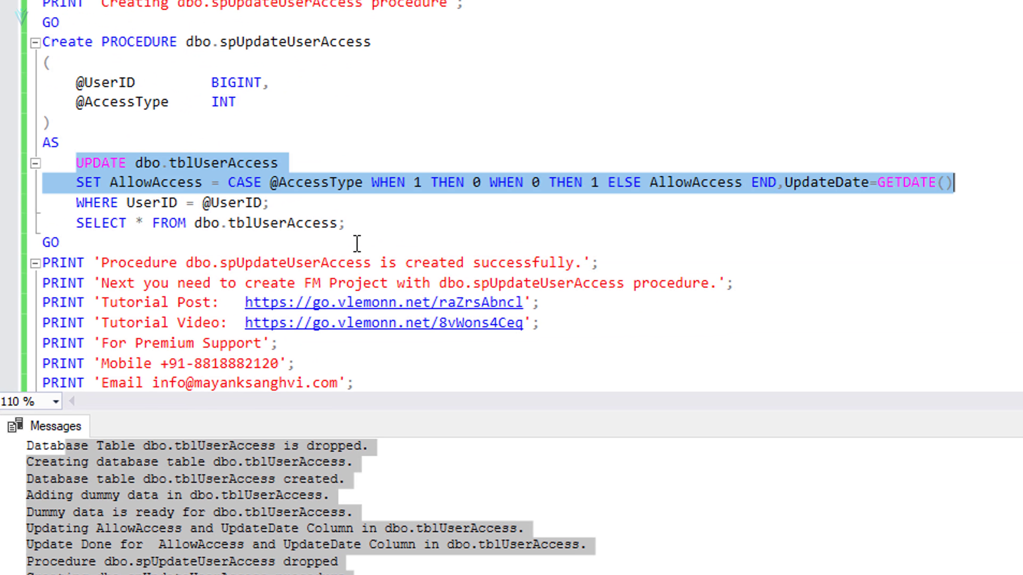
# Insert three blank lines between the procedure's UPDATE statement, including its WHERE clause, and the closing SELECT statement
pyautogui.click(344, 140)
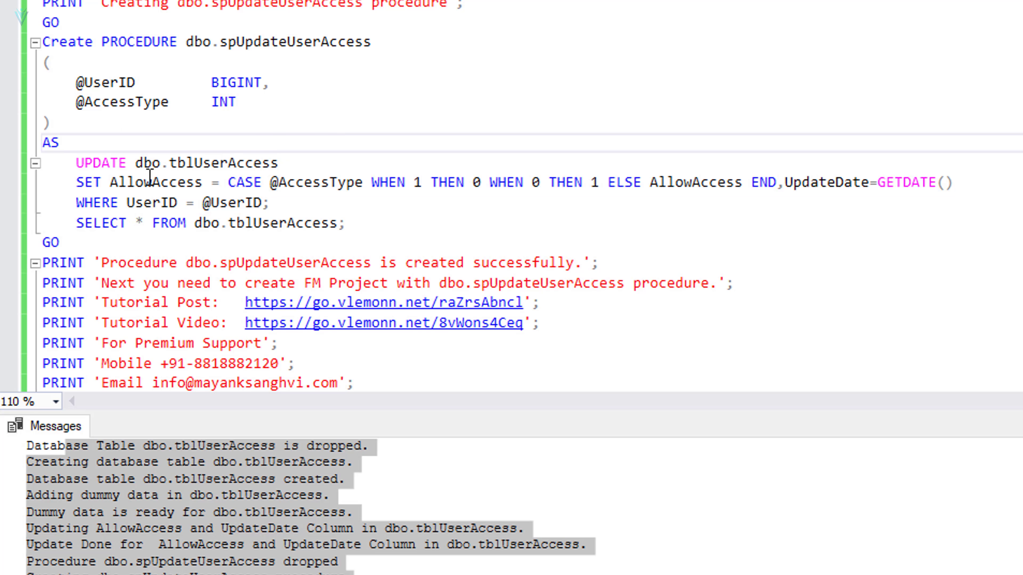
pyautogui.click(149, 178)
pyautogui.click(330, 170)
pyautogui.click(979, 185)
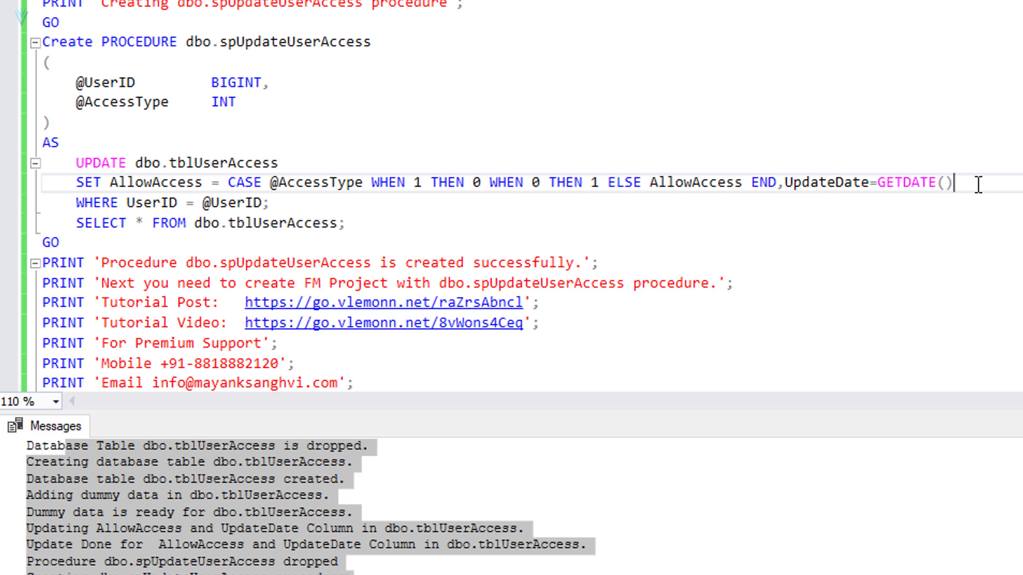
pyautogui.press('Return')
pyautogui.press('Return')
pyautogui.press('Return')
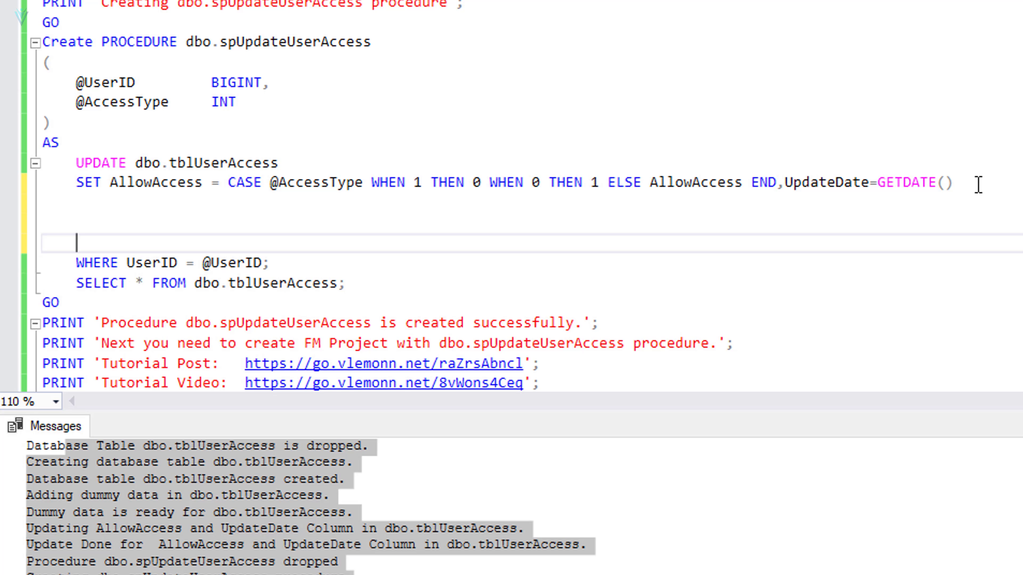
pyautogui.press('BackSpace')
pyautogui.press('BackSpace')
pyautogui.press('BackSpace')
pyautogui.press('BackSpace')
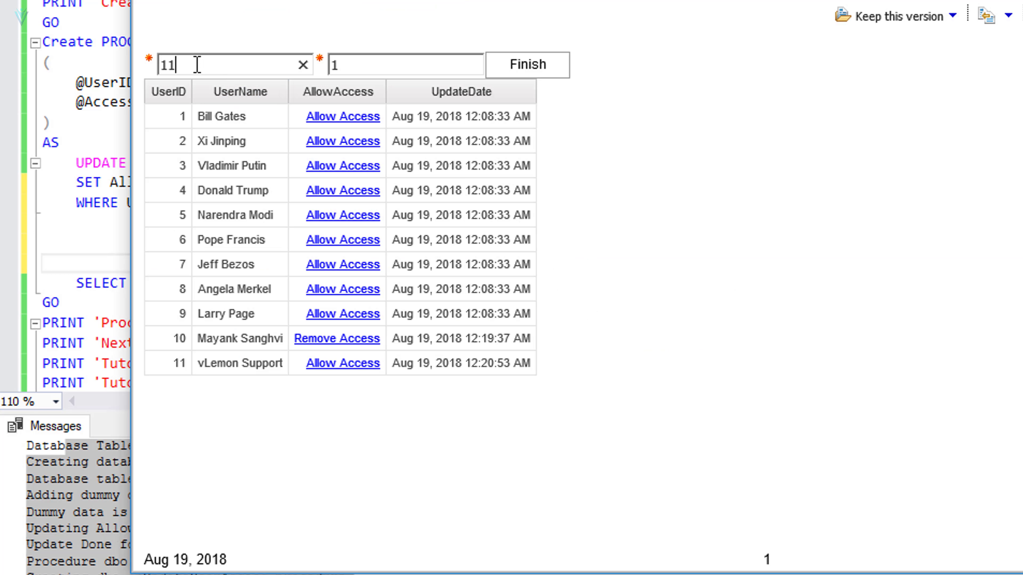
pyautogui.moveTo(198, 64); pyautogui.dragTo(140, 69)
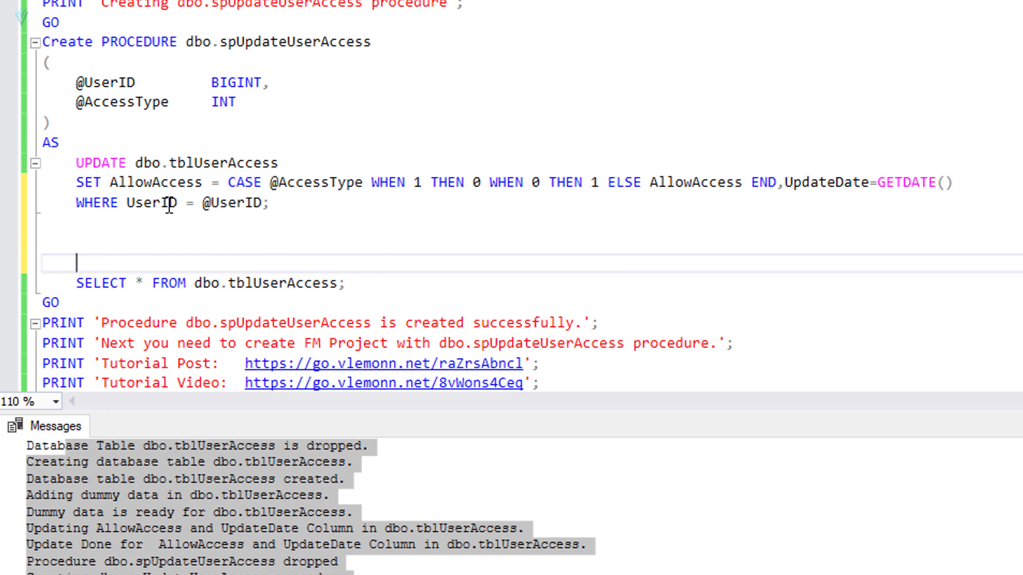
pyautogui.click(208, 203)
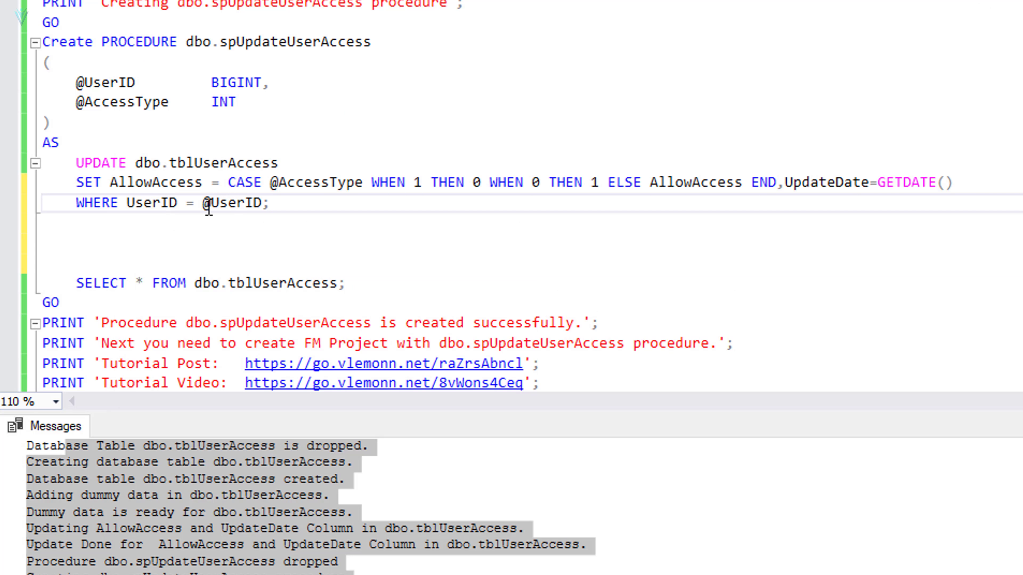
pyautogui.moveTo(203, 204); pyautogui.dragTo(258, 205)
pyautogui.write('11')
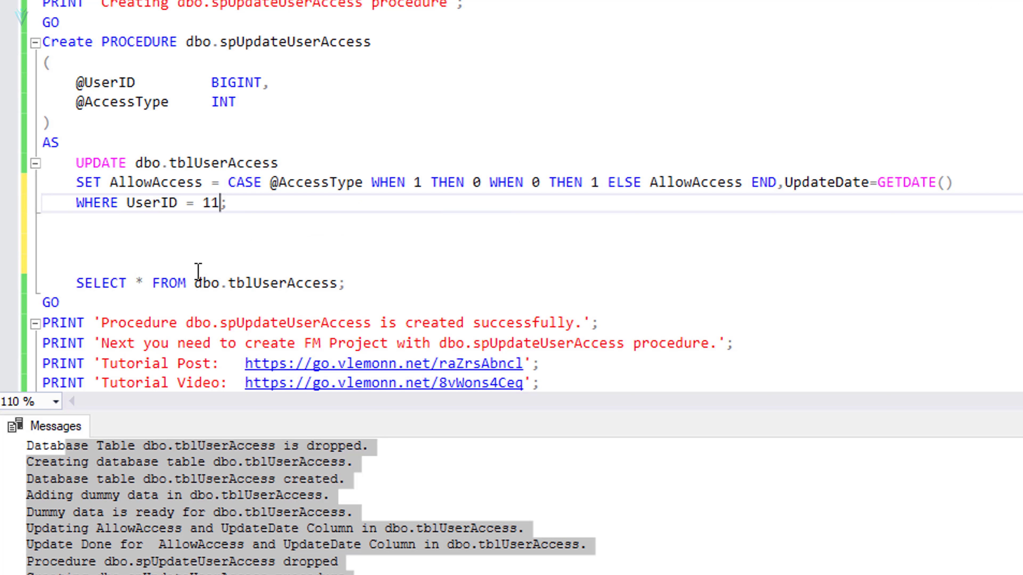
pyautogui.moveTo(364, 182); pyautogui.dragTo(270, 182)
pyautogui.write('1')
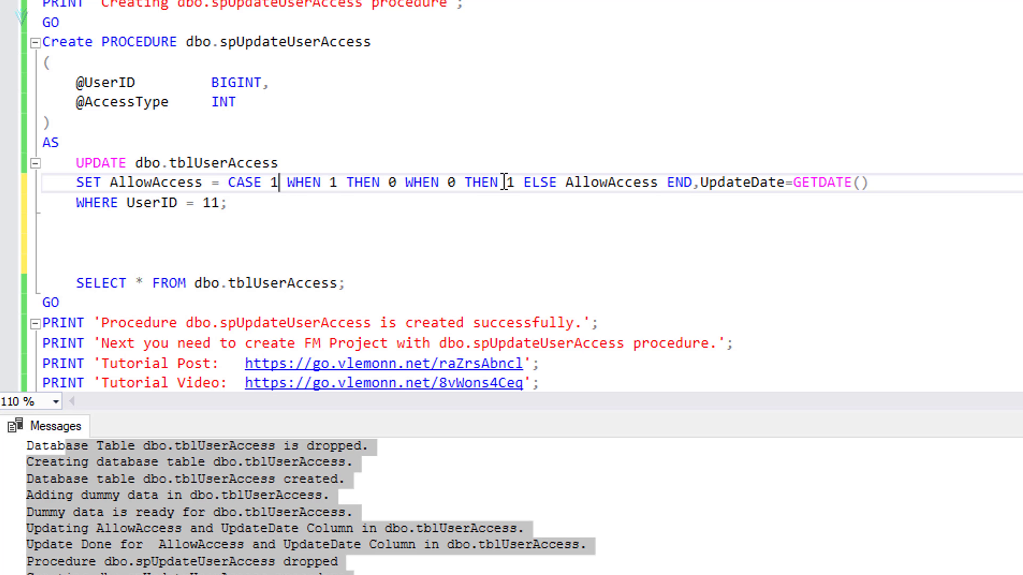
# Review the ELSE branch, the complete UPDATE statement, the closing SELECT and the INSERT statements that fill tblUserAccess
pyautogui.moveTo(566, 182); pyautogui.dragTo(659, 184)
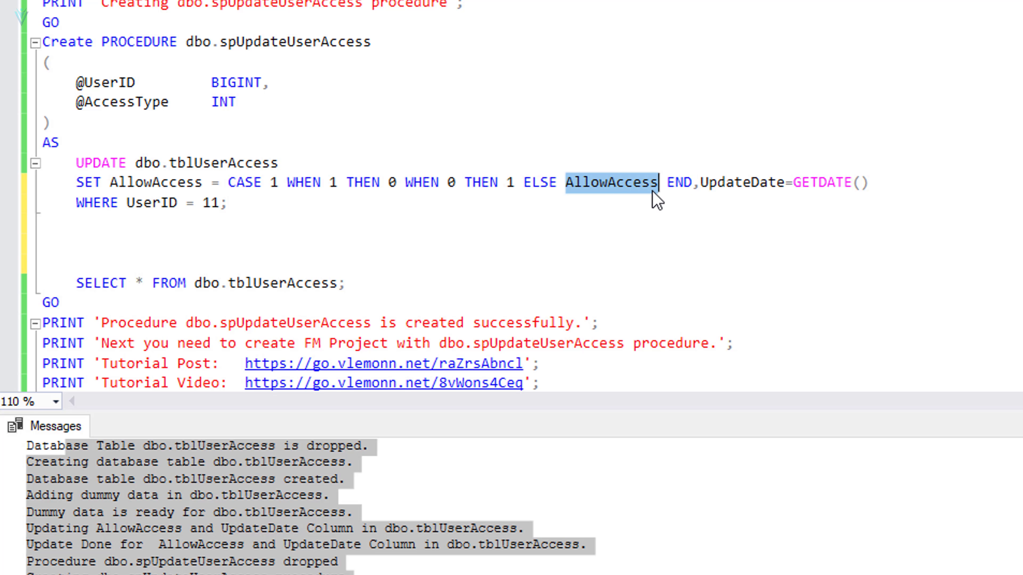
pyautogui.click(546, 214)
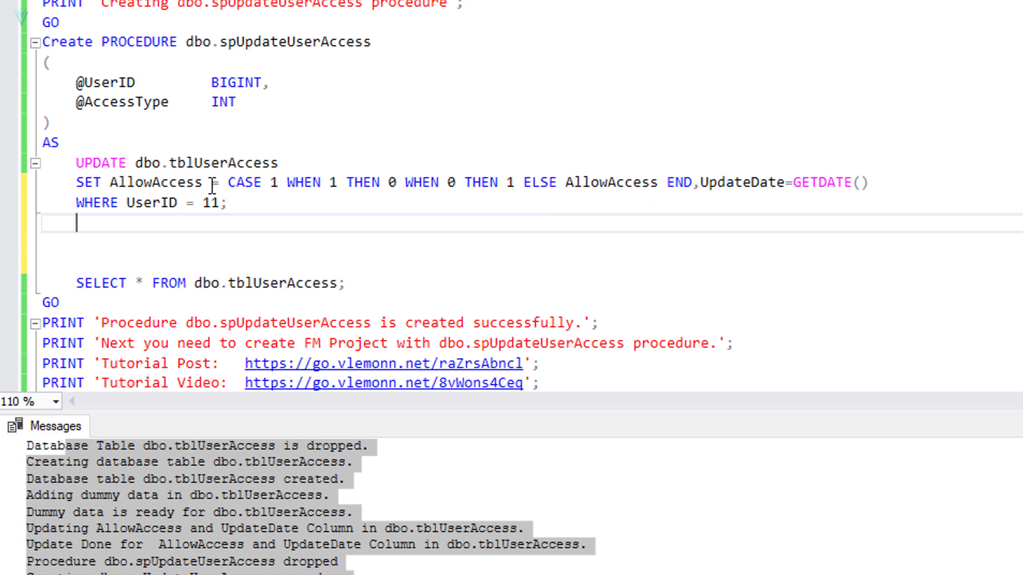
pyautogui.moveTo(76, 163); pyautogui.dragTo(280, 202)
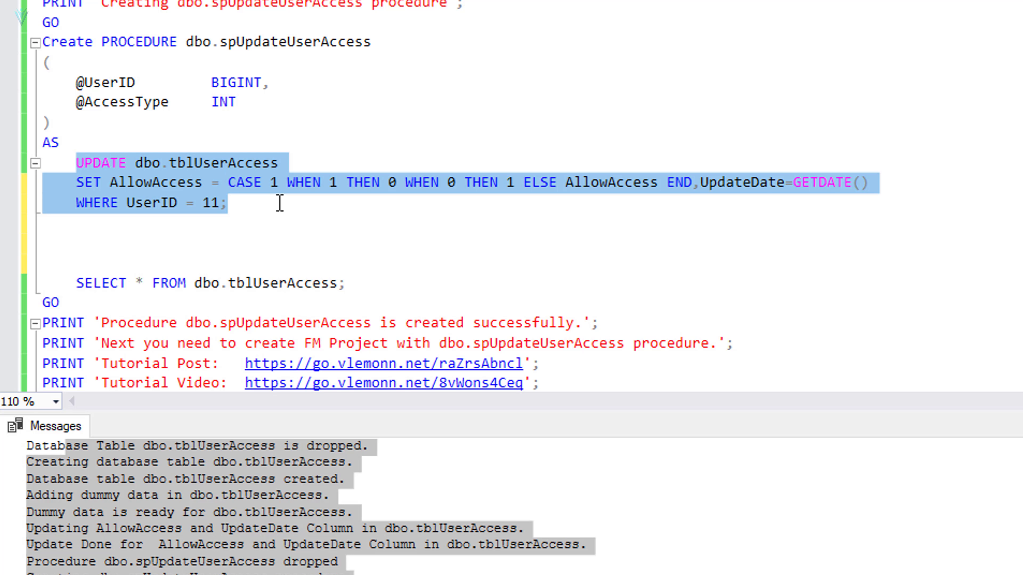
pyautogui.click(280, 216)
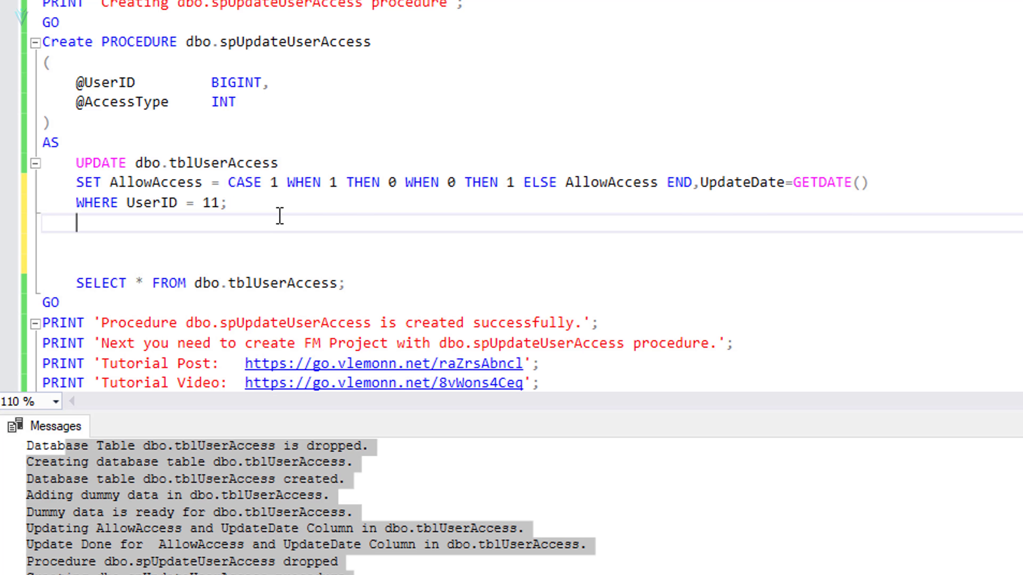
pyautogui.moveTo(77, 283); pyautogui.dragTo(386, 289)
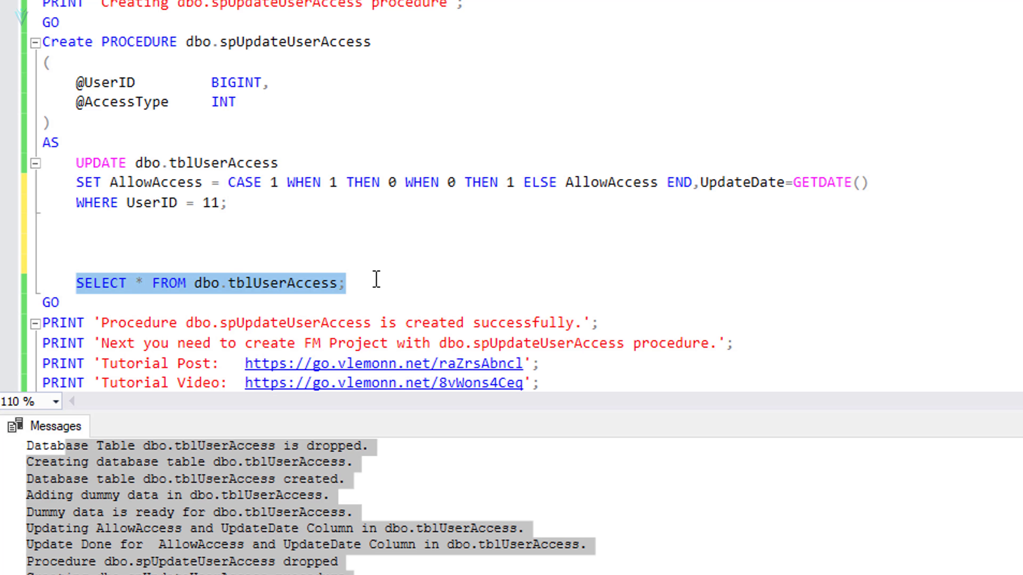
pyautogui.scroll(7, 377, 275)
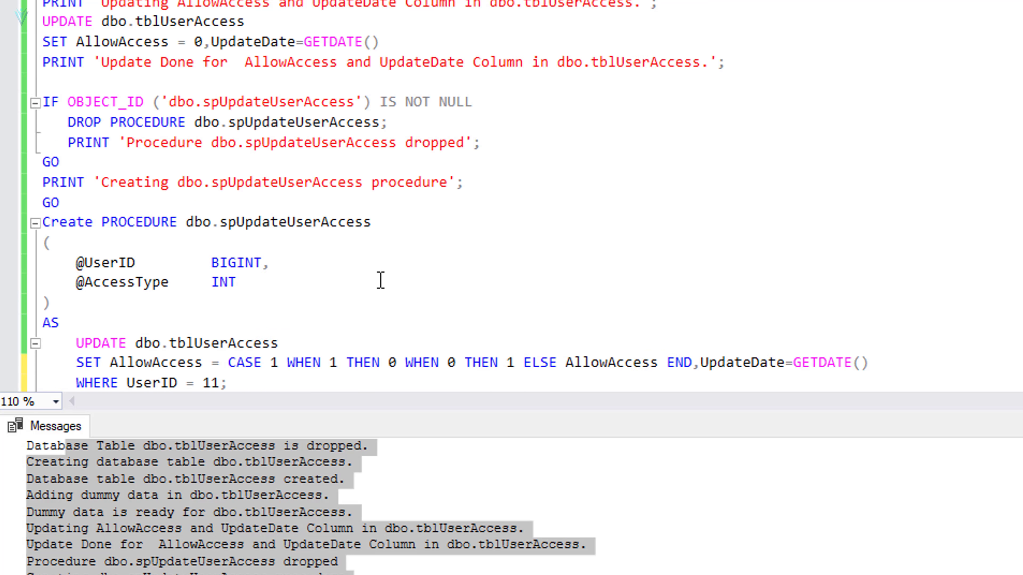
pyautogui.doubleClick(216, 64)
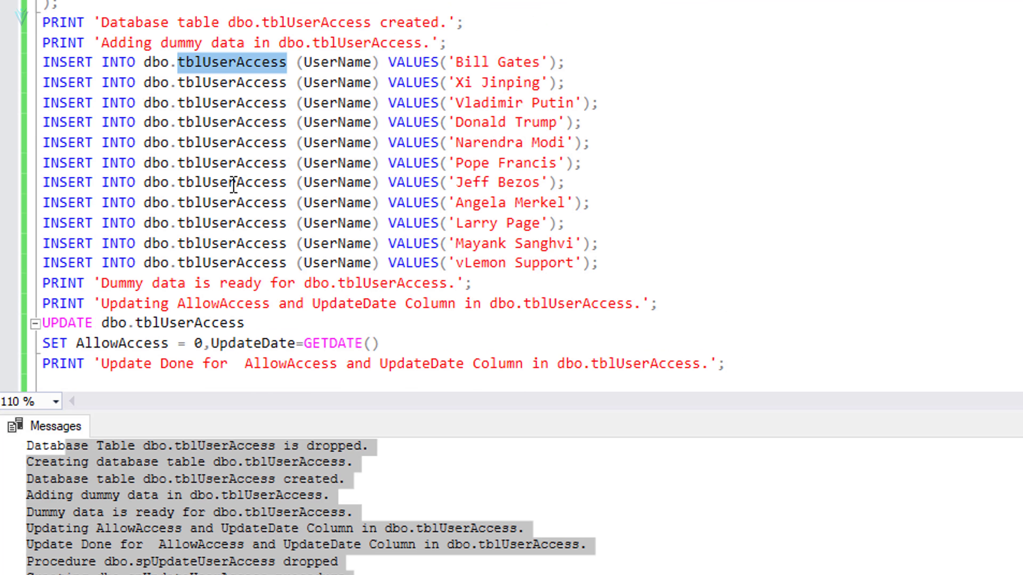